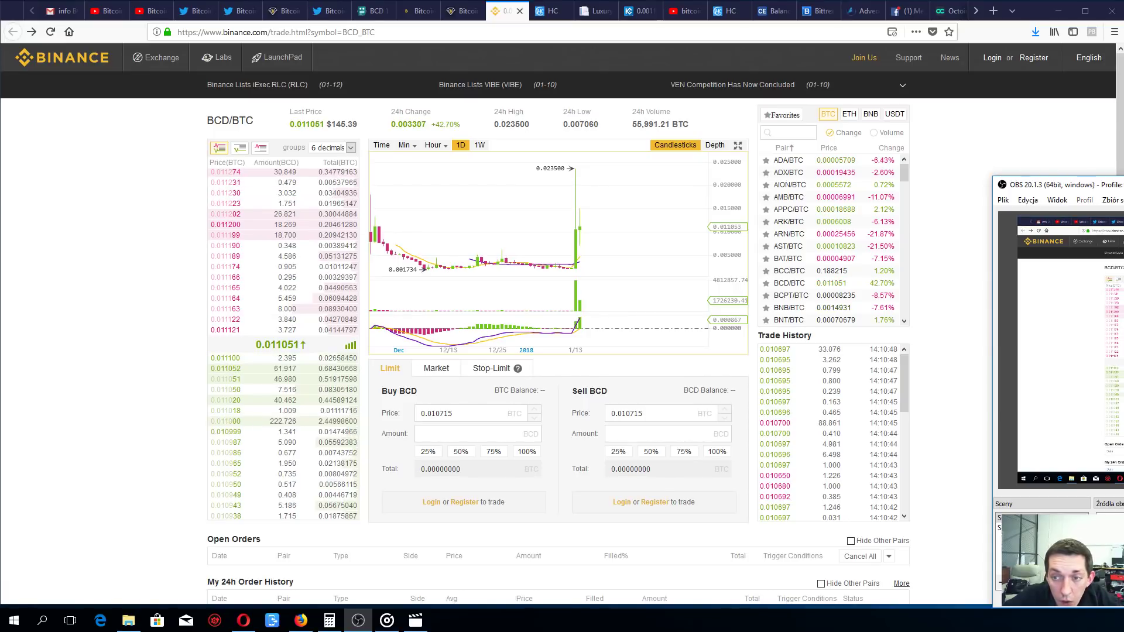
Step: Bring Firefox in front of OBS to show Binance's BCD/BTC trading page
click(831, 188)
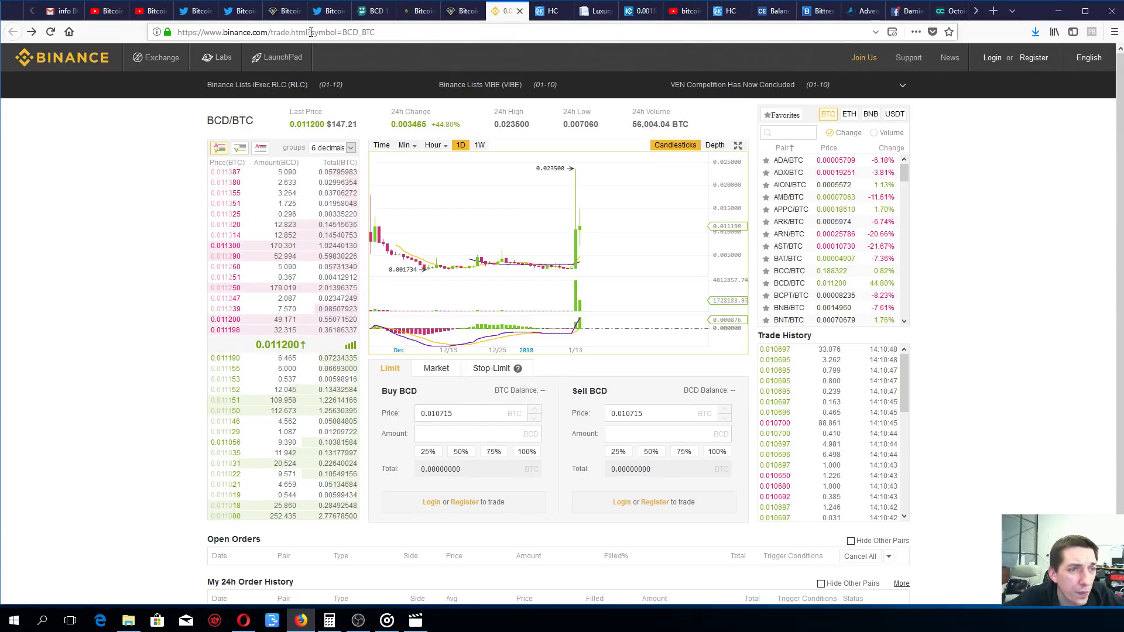
Step: Reload CoinMarketCap's Bitcoin Diamond page and show its Markets table
click(282, 11)
click(413, 10)
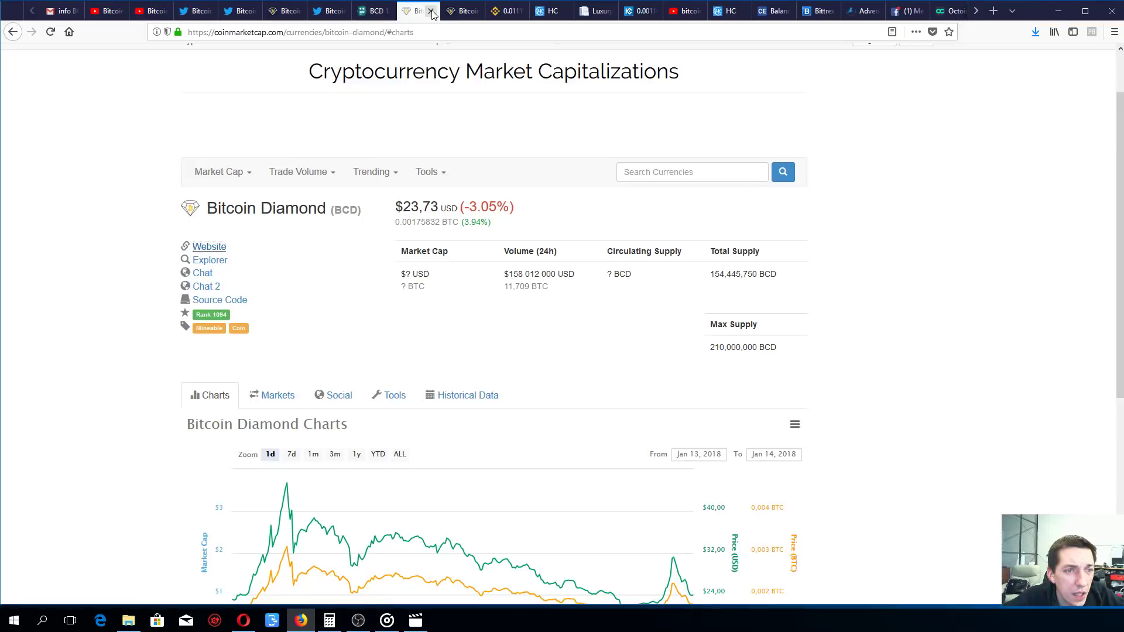
scroll(462, 121, up, 1)
scroll(463, 122, up, 1)
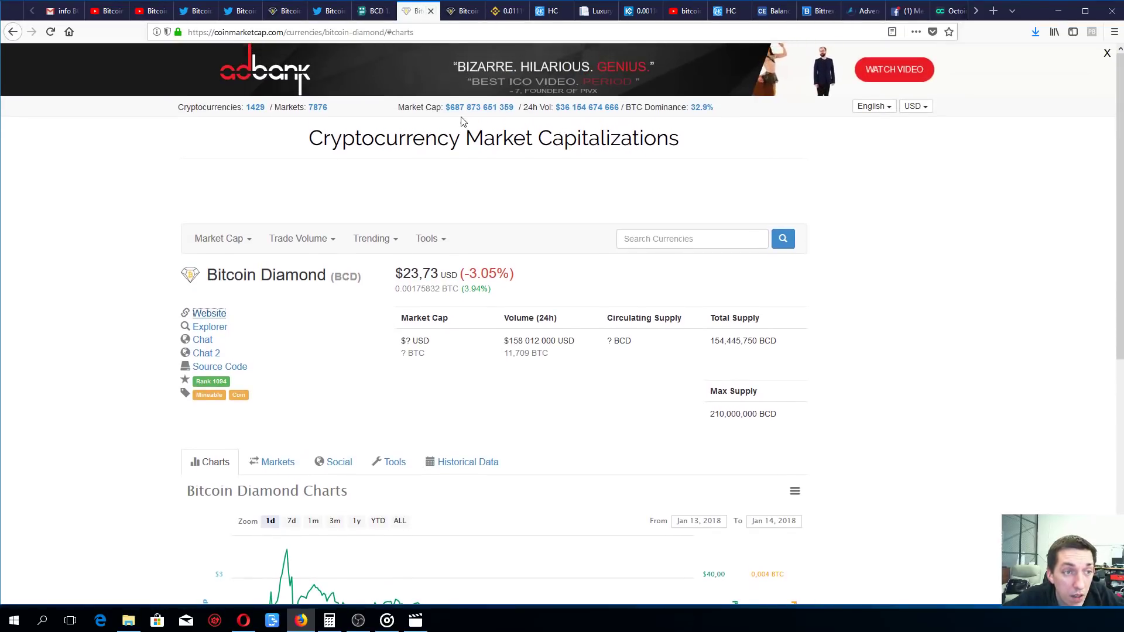
right_click(397, 186)
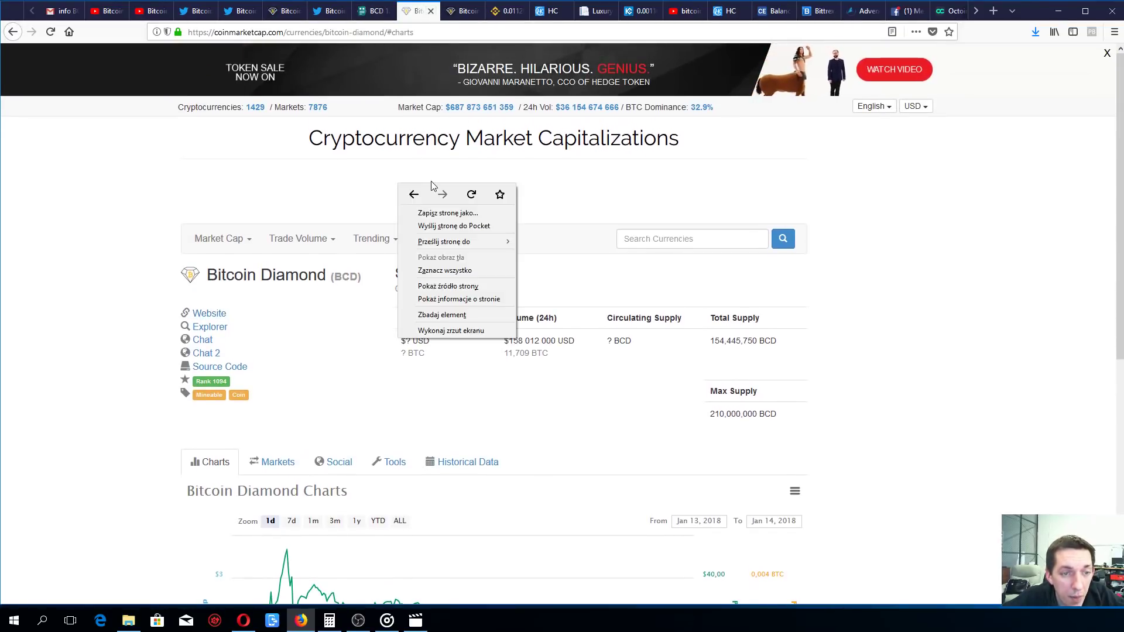
click(473, 192)
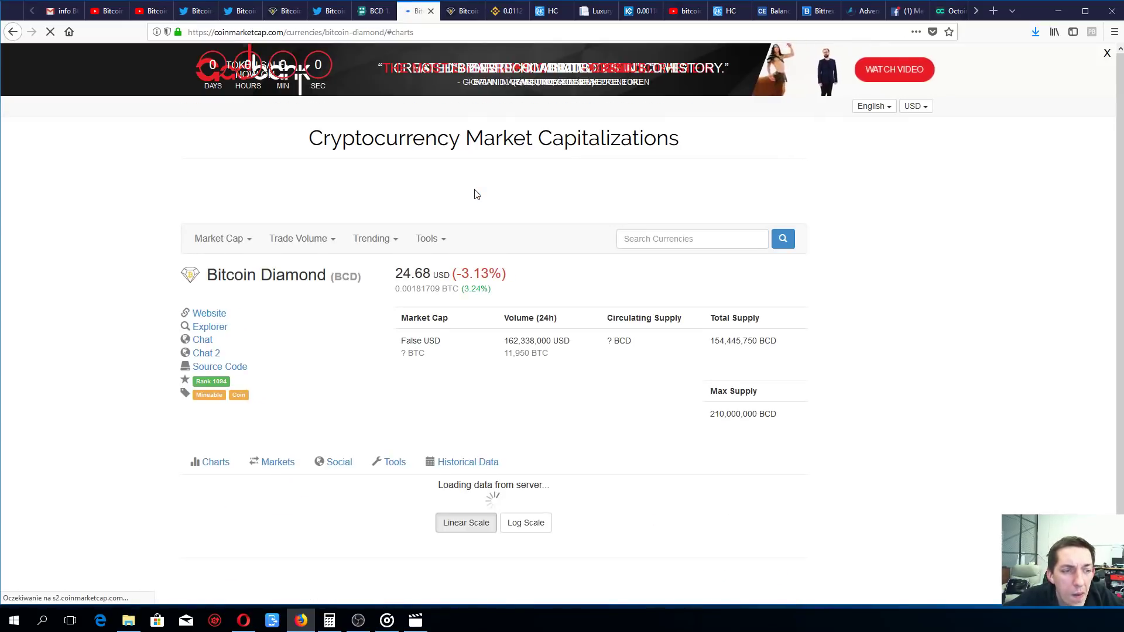
scroll(404, 203, down, 1)
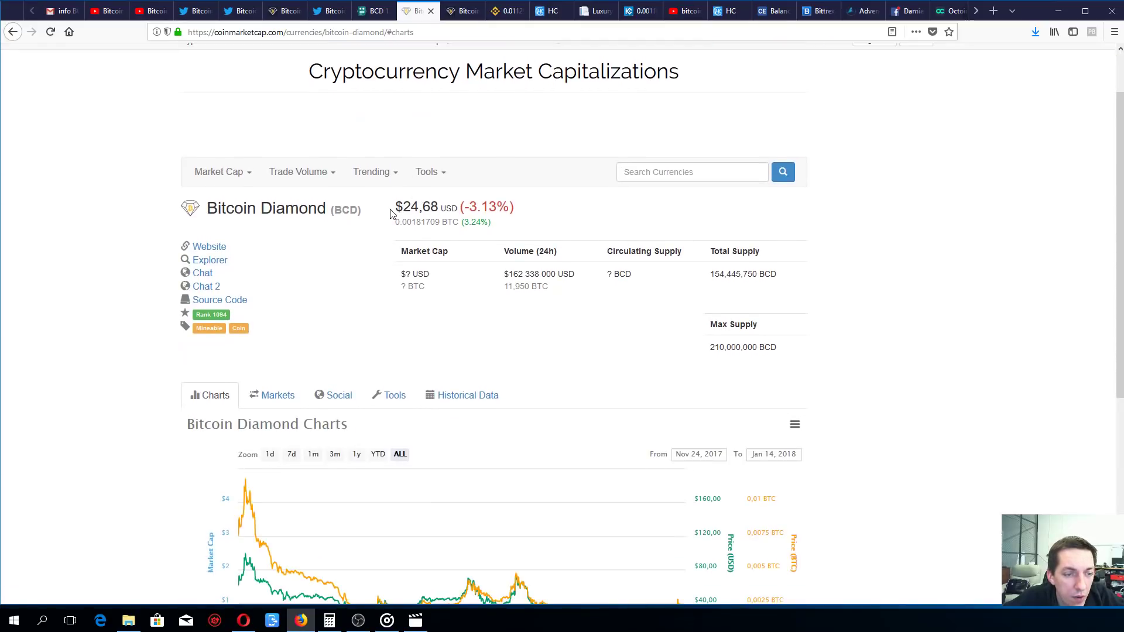
click(272, 395)
scroll(398, 356, down, 4)
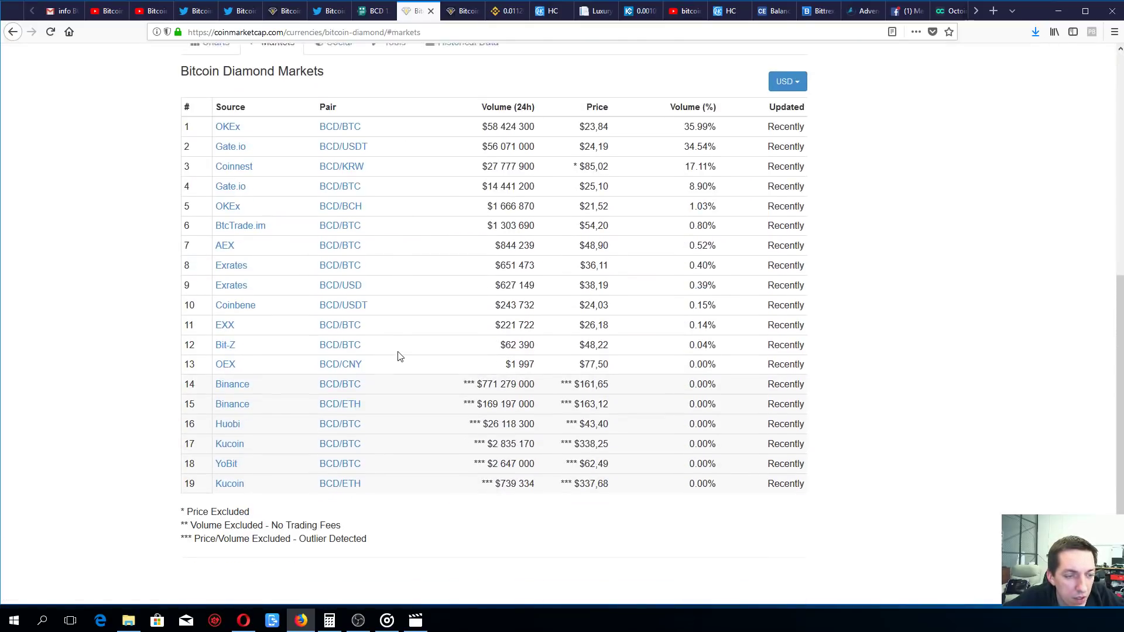
scroll(398, 355, down, 1)
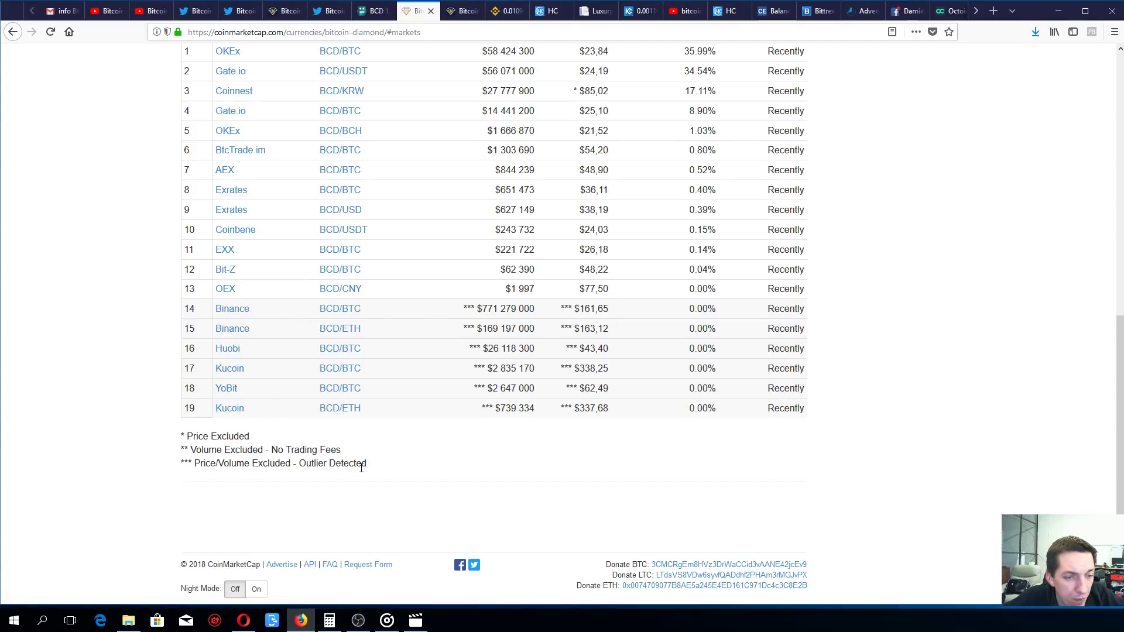
scroll(526, 355, up, 8)
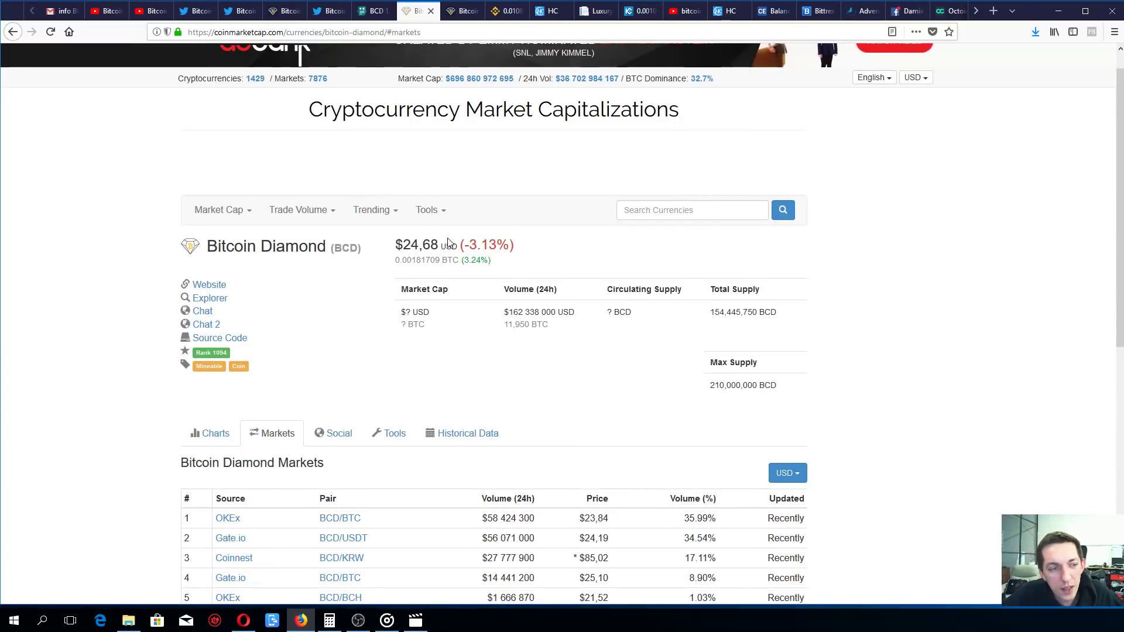
scroll(450, 244, down, 4)
scroll(451, 249, down, 3)
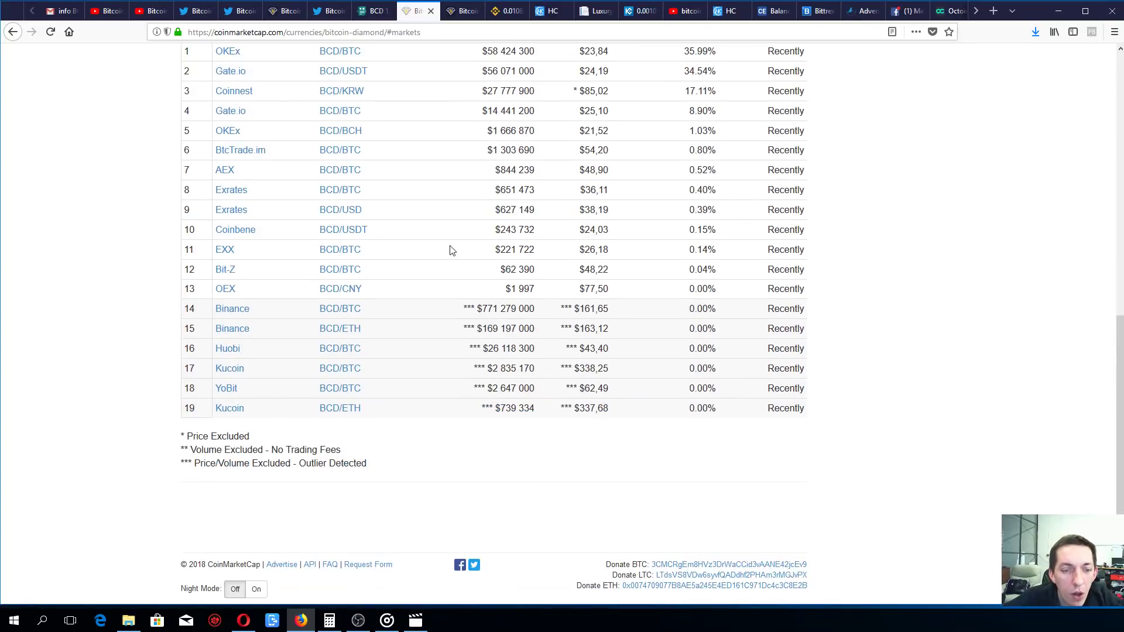
scroll(449, 250, up, 5)
scroll(450, 249, up, 3)
scroll(449, 250, up, 1)
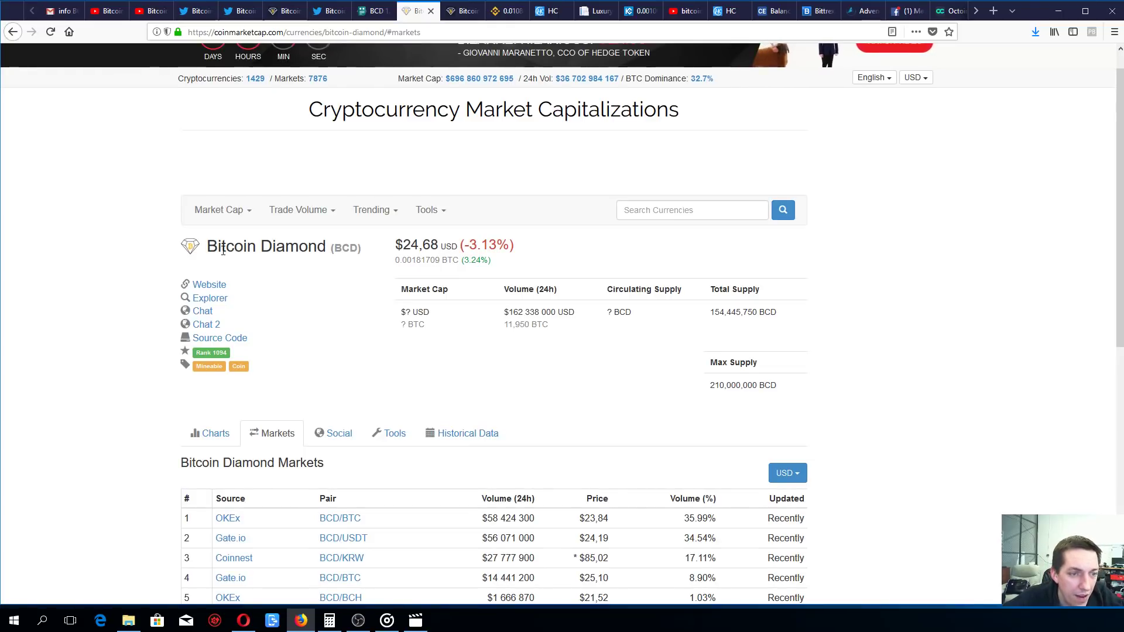
scroll(367, 293, down, 5)
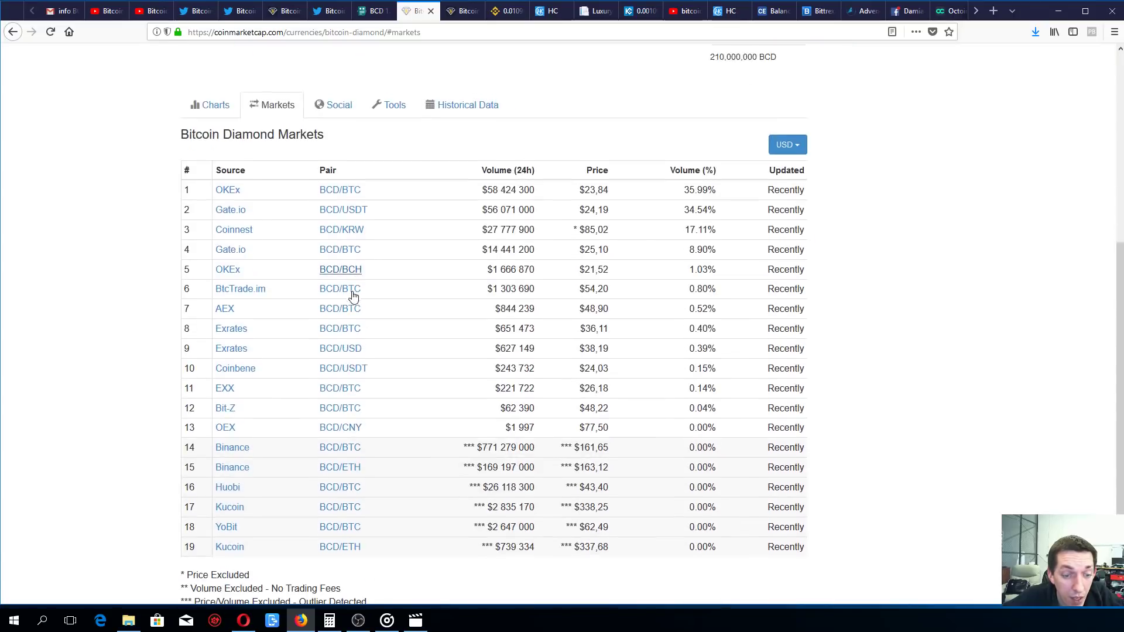
scroll(368, 293, down, 3)
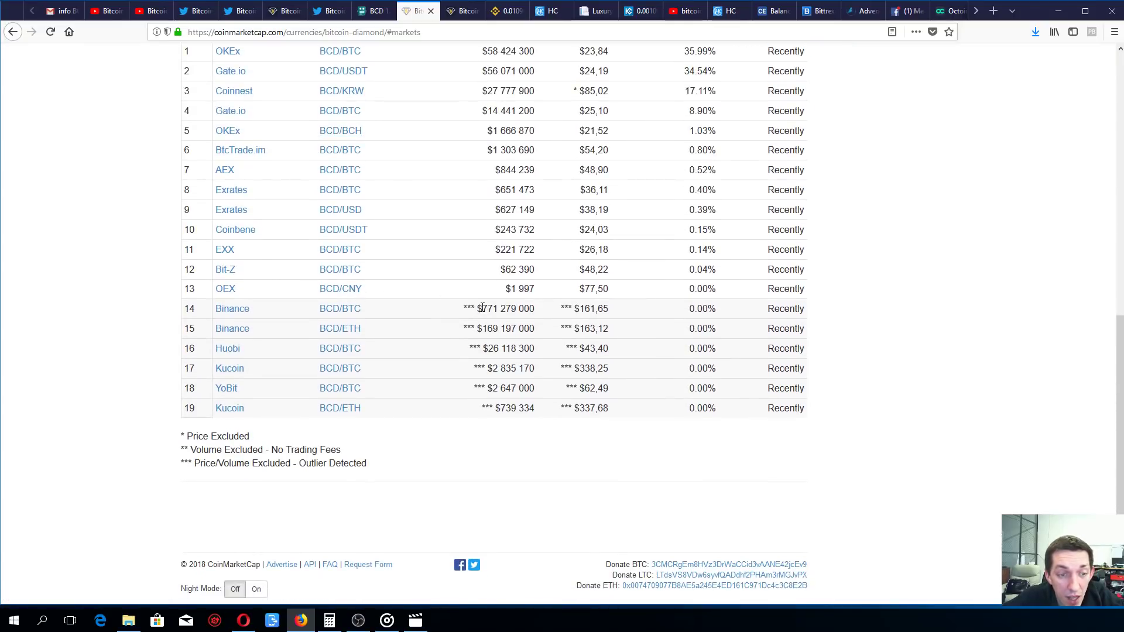
scroll(481, 308, up, 2)
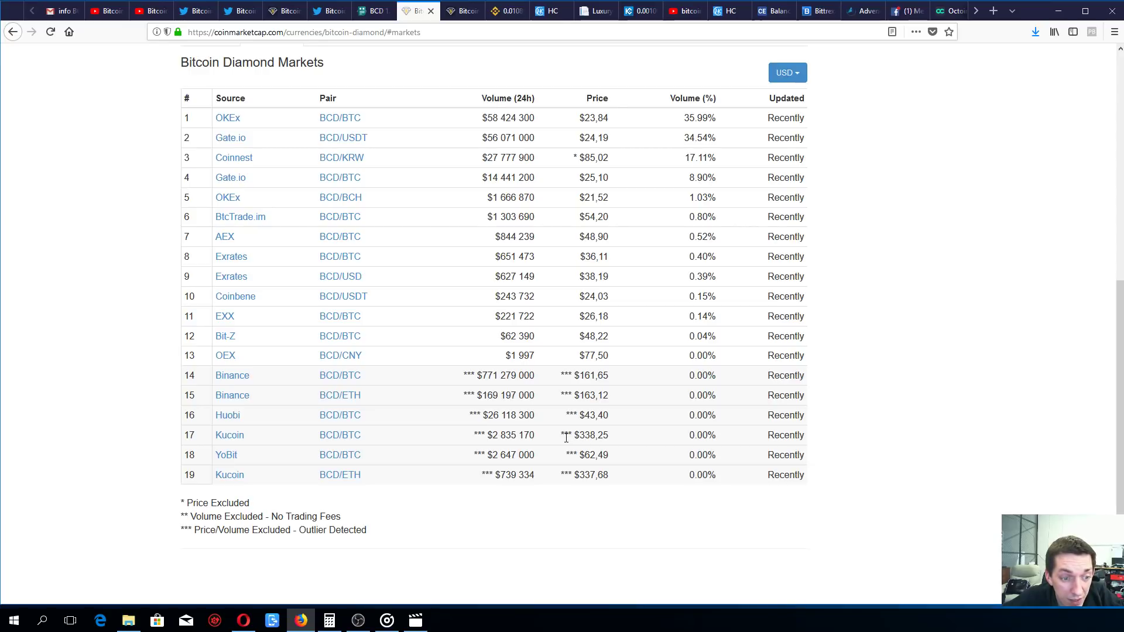
Step: Highlight KuCoin's outlier $338,25 BCD/BTC price and open that market in a new tab
drag(572, 435, 621, 436)
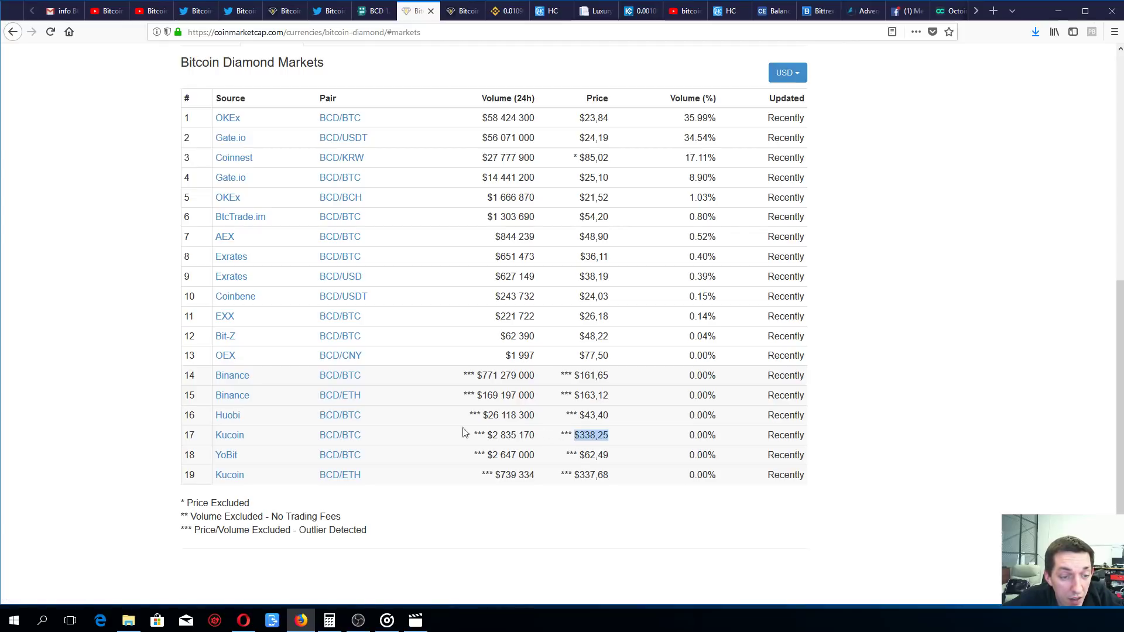
right_click(356, 437)
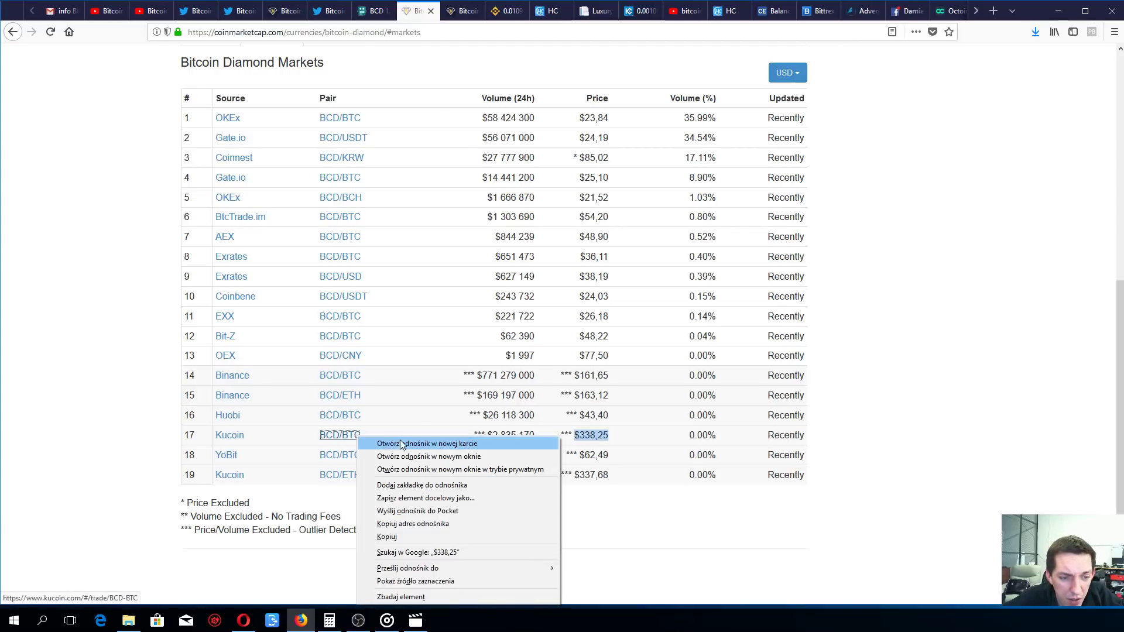
click(404, 448)
scroll(422, 404, up, 5)
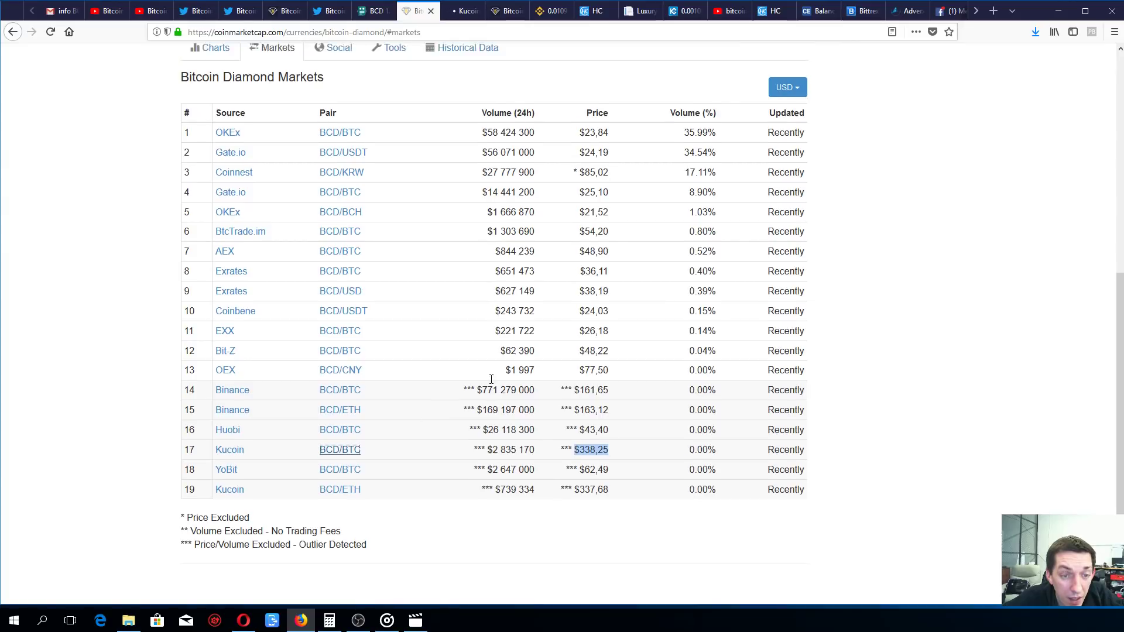
scroll(439, 387, up, 5)
scroll(491, 384, up, 3)
scroll(490, 384, down, 3)
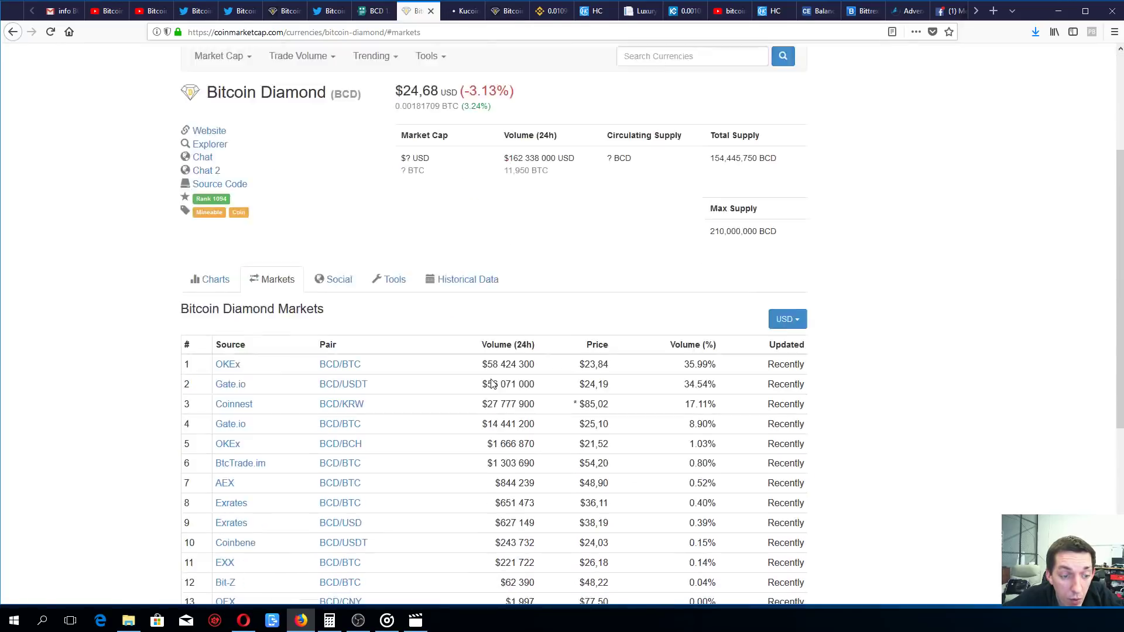
scroll(488, 264, down, 2)
Step: Switch to the new KuCoin tab to review BCD/BTC prices, chart and order book
click(463, 10)
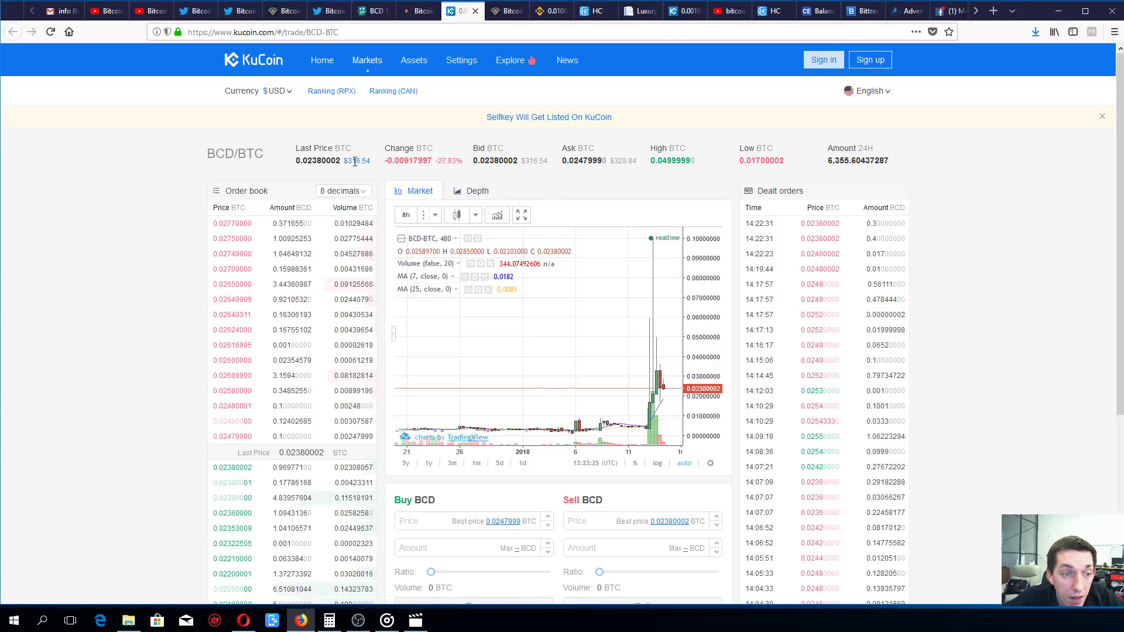
scroll(407, 159, down, 3)
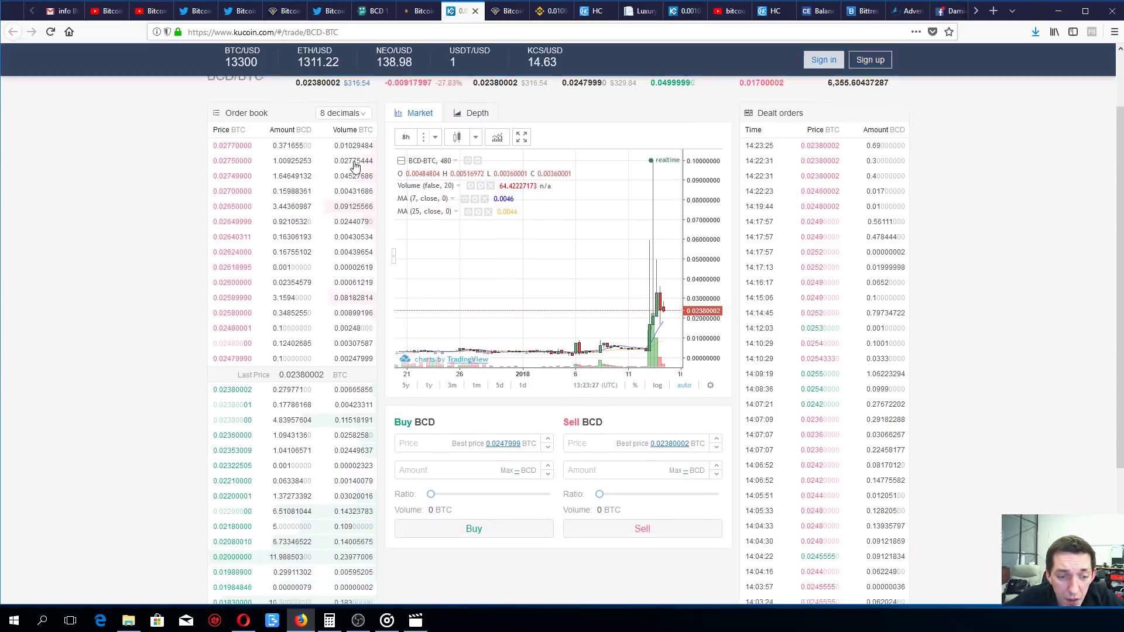
scroll(408, 160, down, 3)
scroll(408, 160, up, 3)
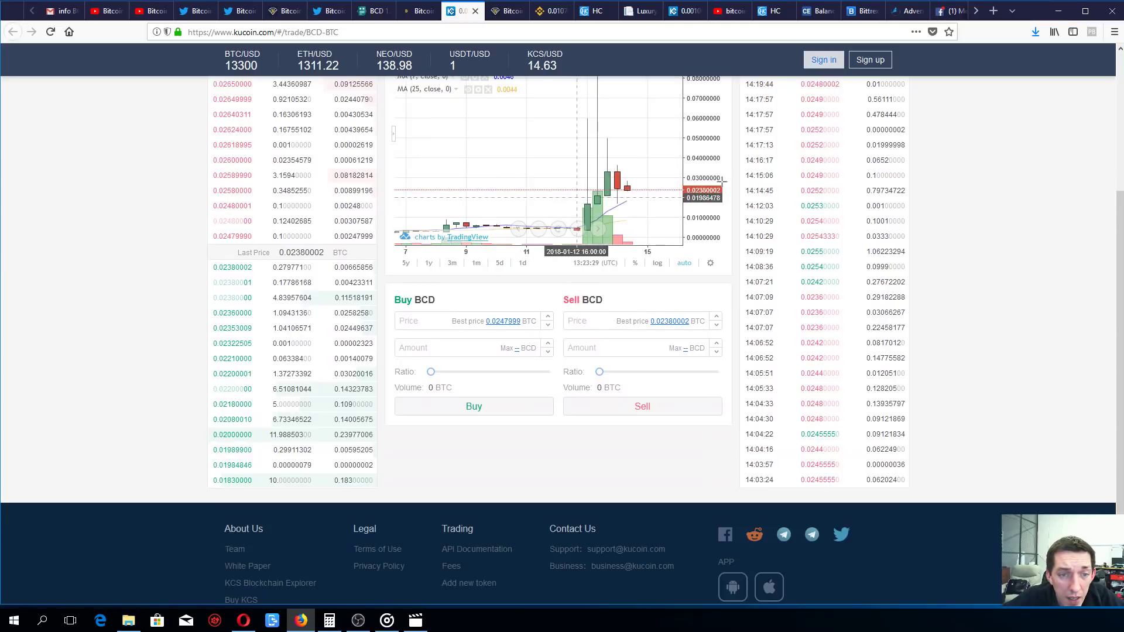
scroll(407, 160, up, 5)
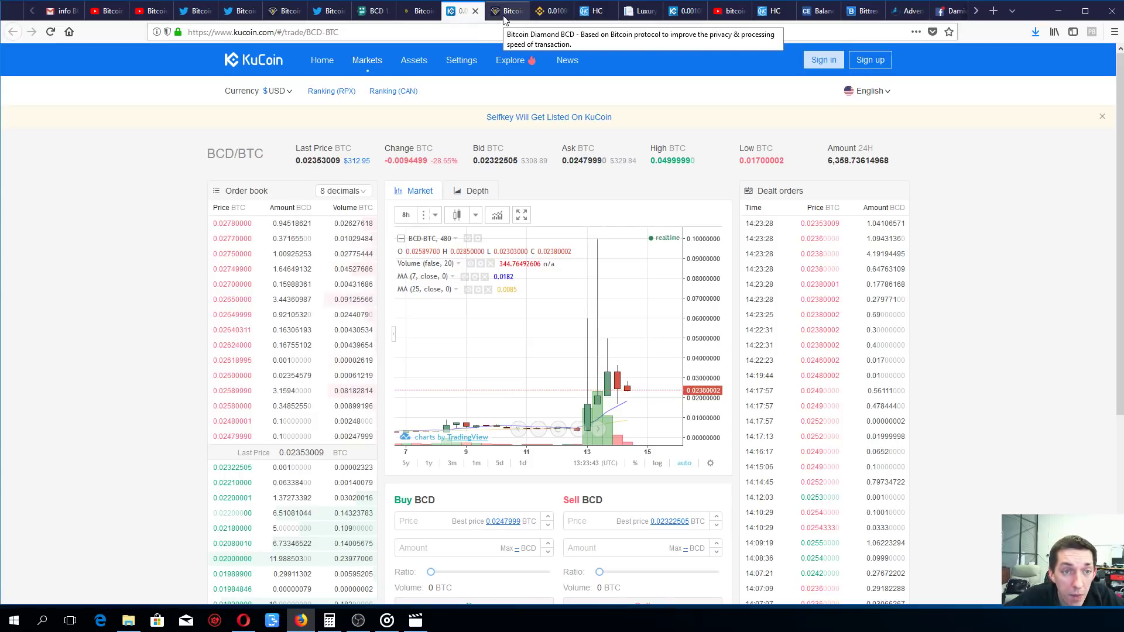
Step: Cycle through the CoinMarketCap, btcd.io and Binance tabs, settling on btcd.io's home page
click(418, 10)
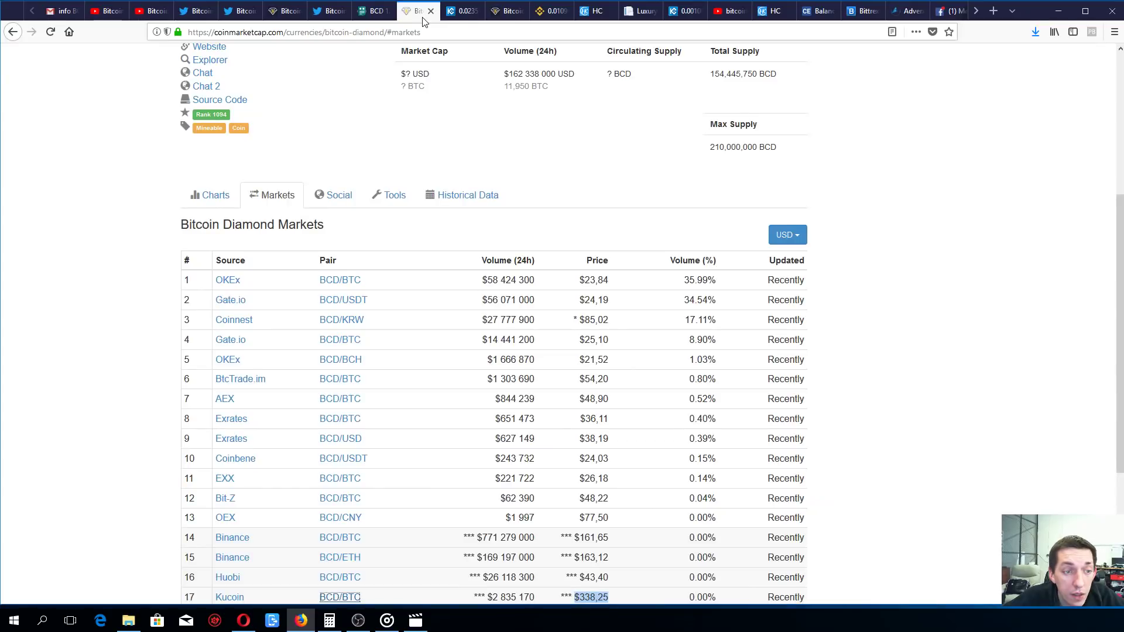
click(506, 10)
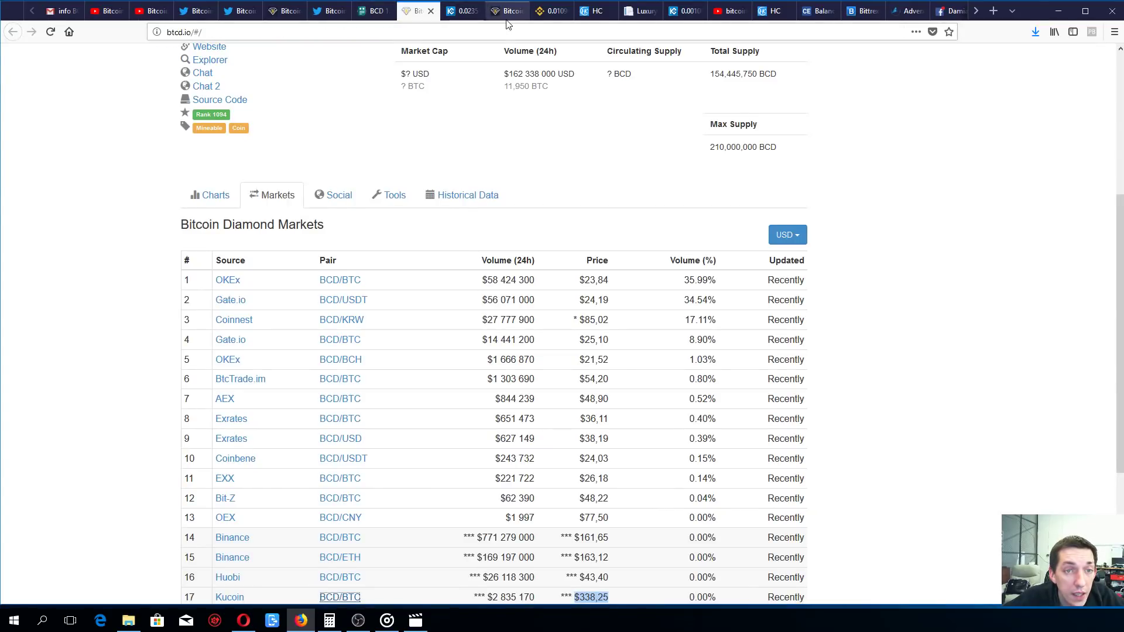
click(547, 11)
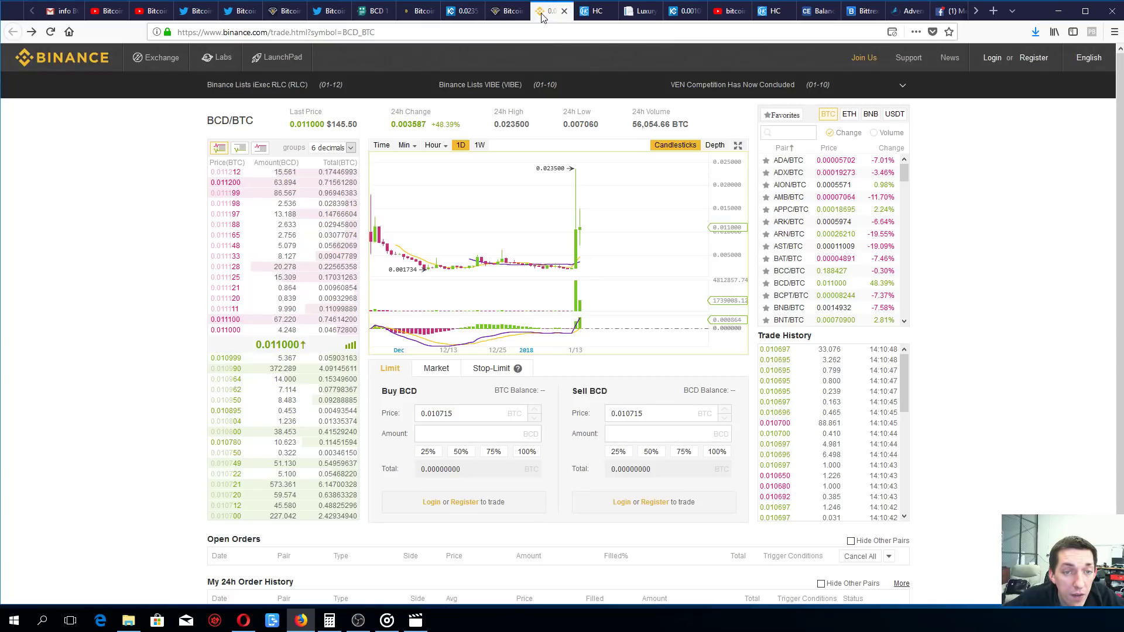
click(507, 11)
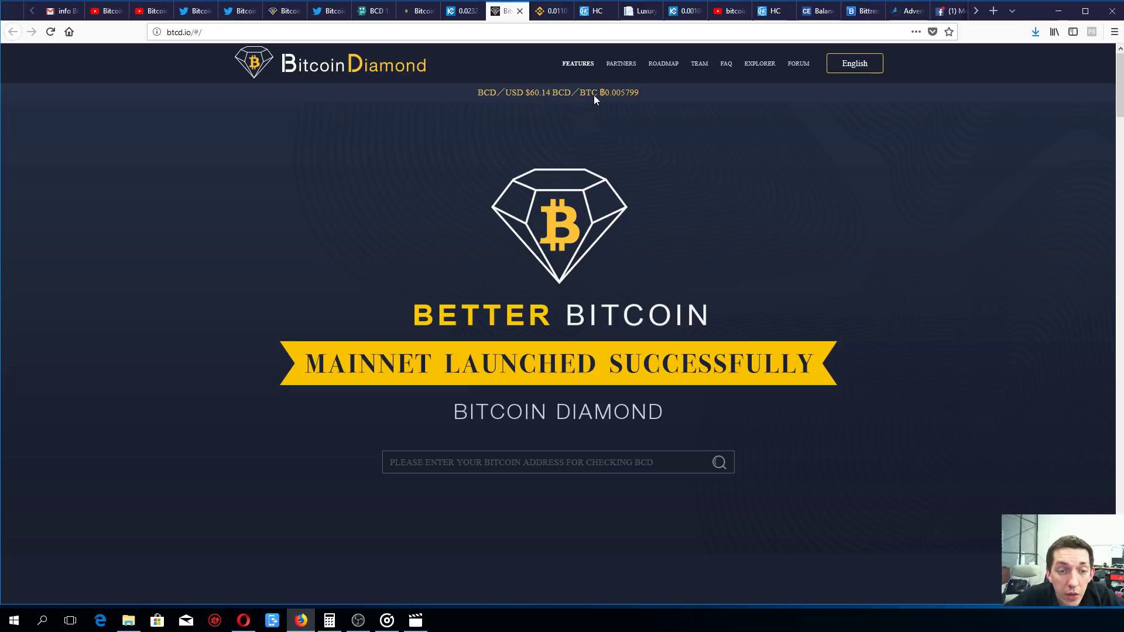
scroll(730, 152, down, 3)
scroll(729, 151, down, 1)
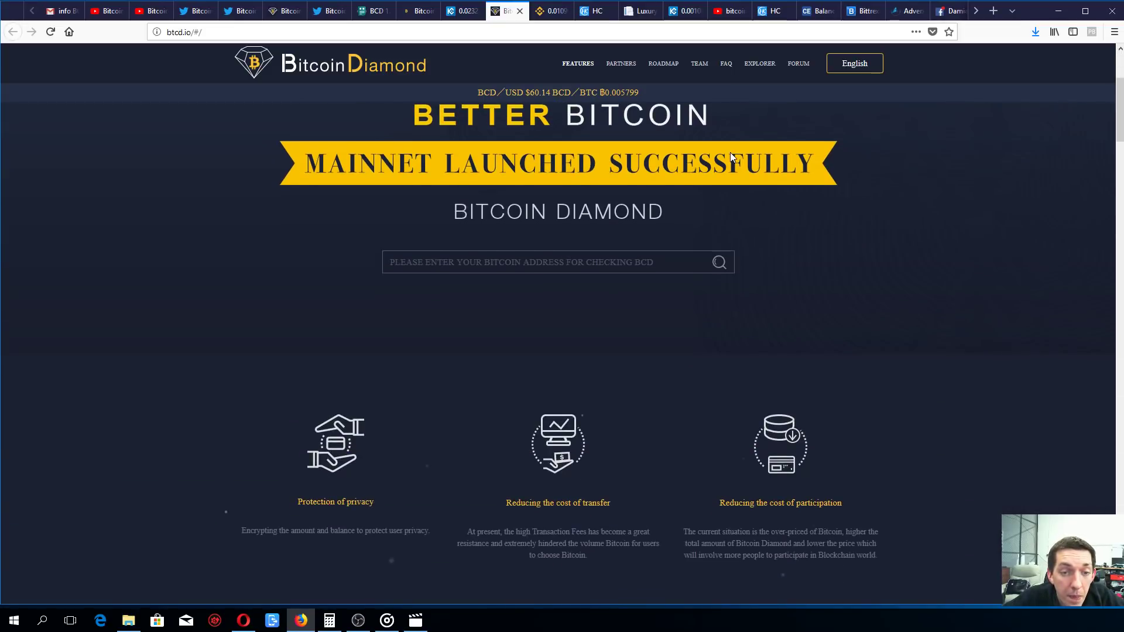
scroll(710, 165, up, 2)
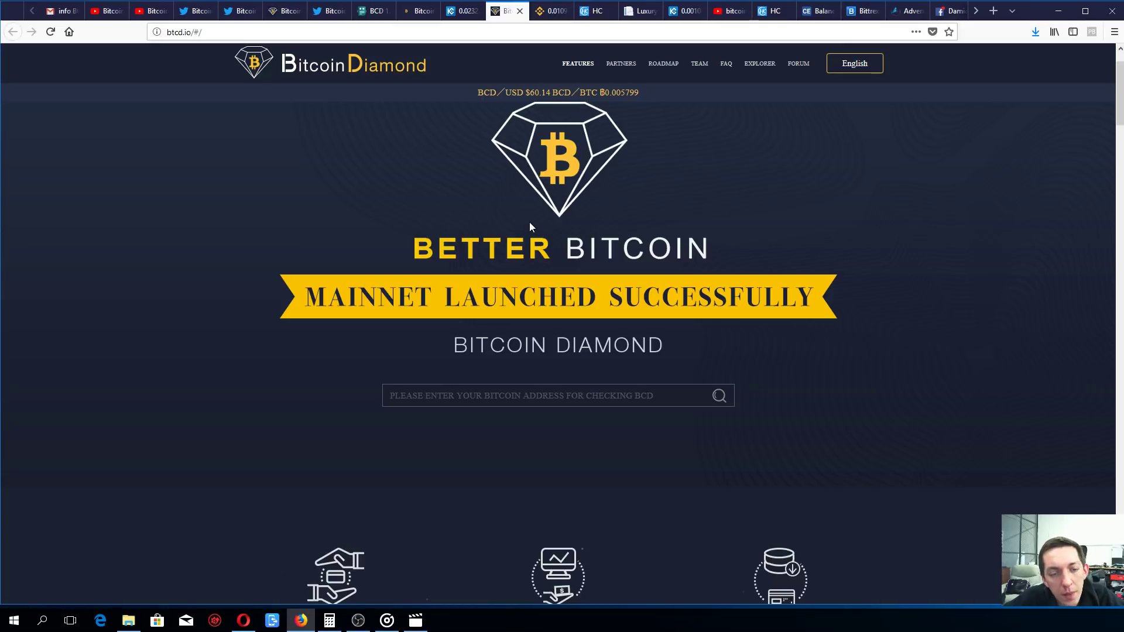
scroll(529, 222, up, 2)
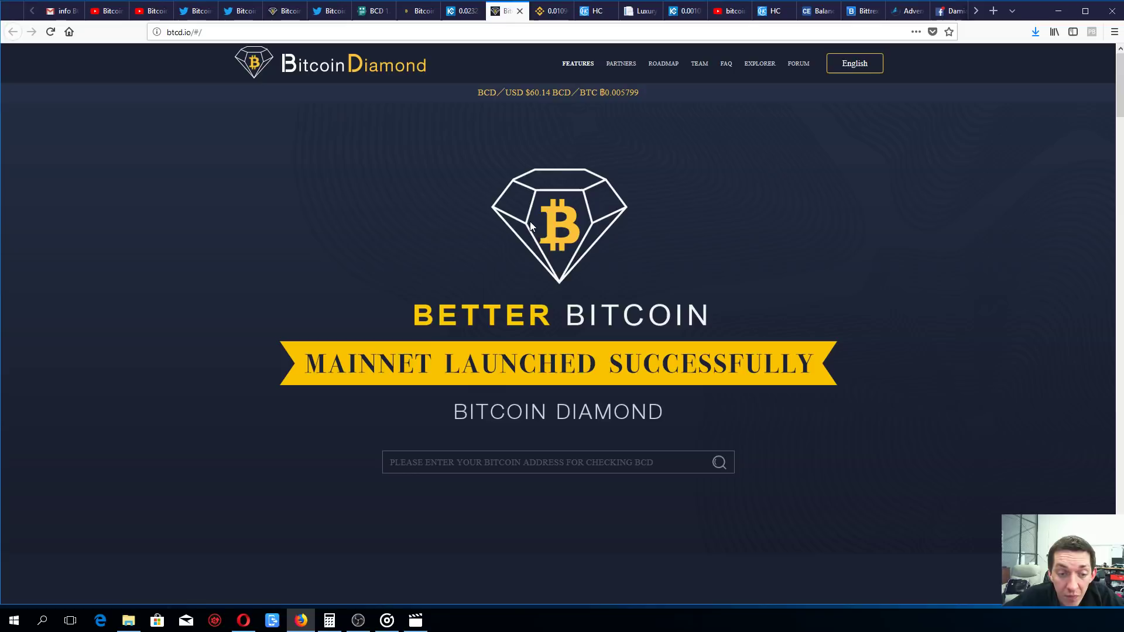
scroll(530, 221, down, 2)
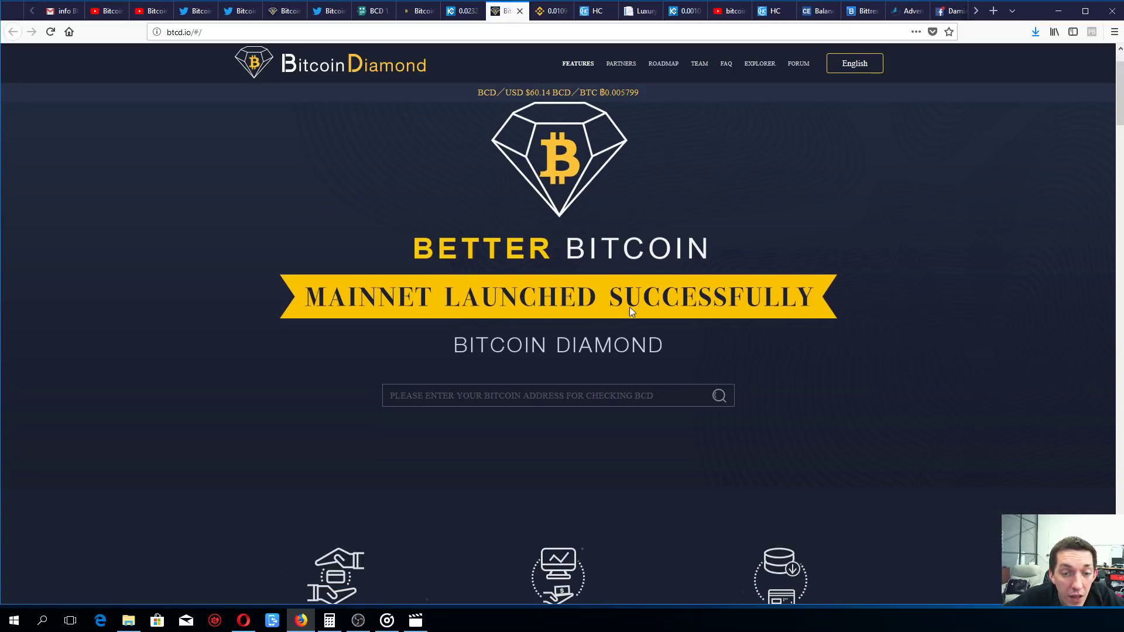
scroll(470, 358, down, 3)
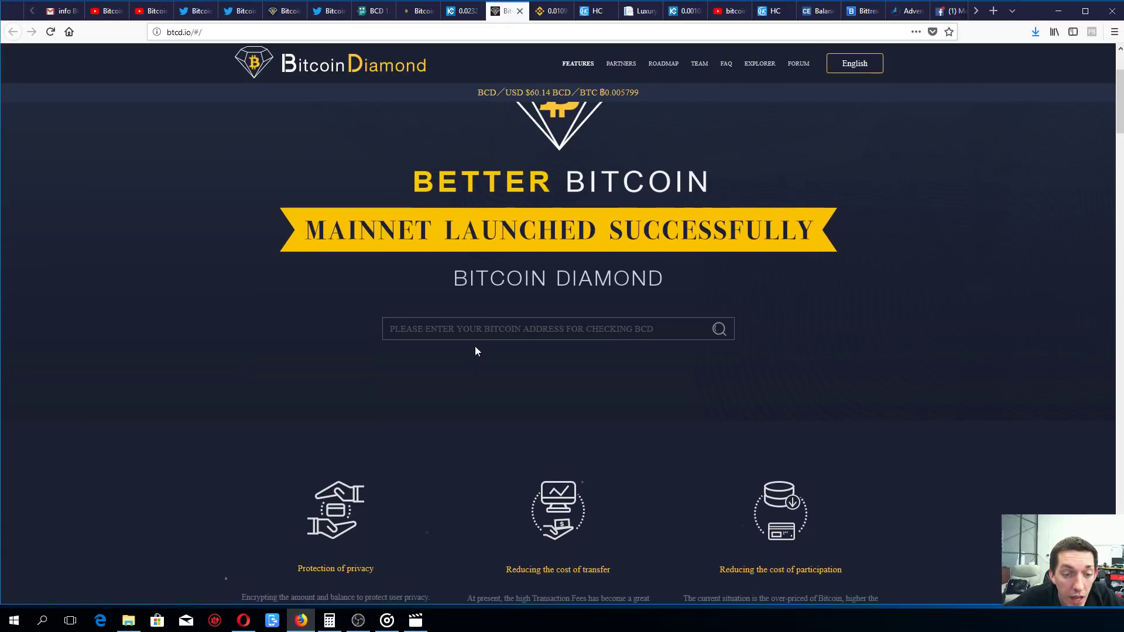
scroll(491, 325, down, 2)
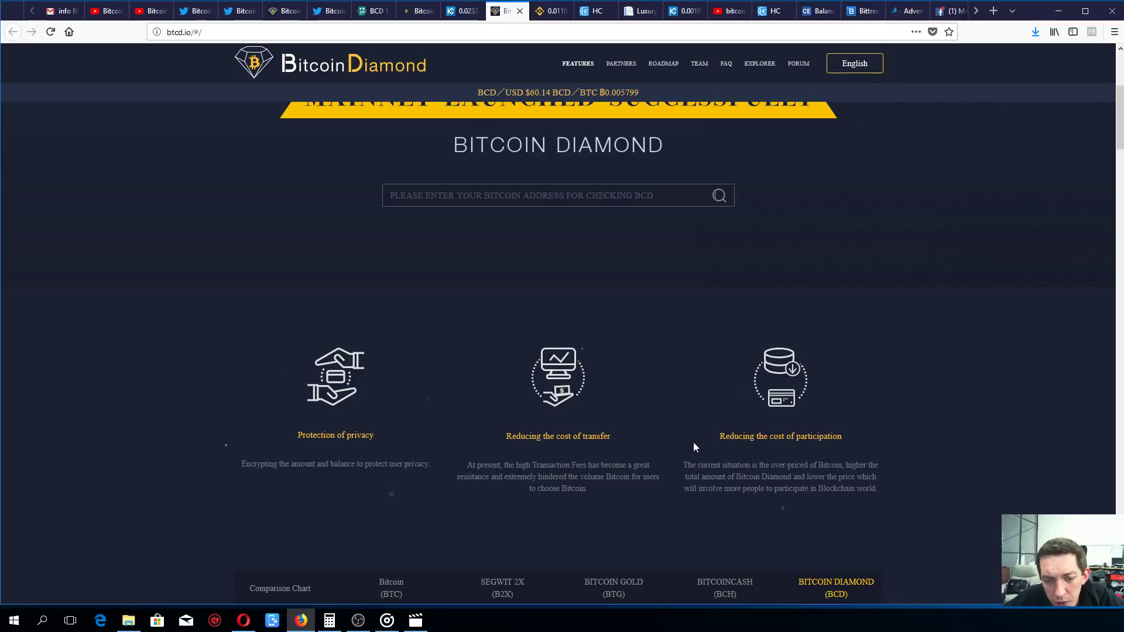
scroll(728, 444, down, 2)
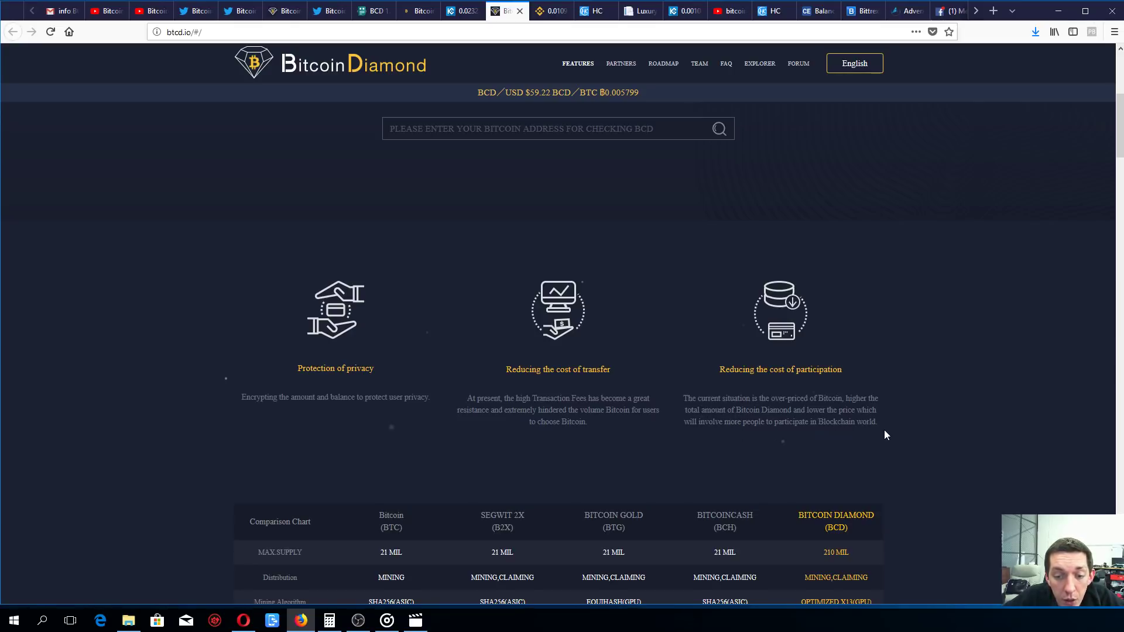
scroll(884, 429, down, 2)
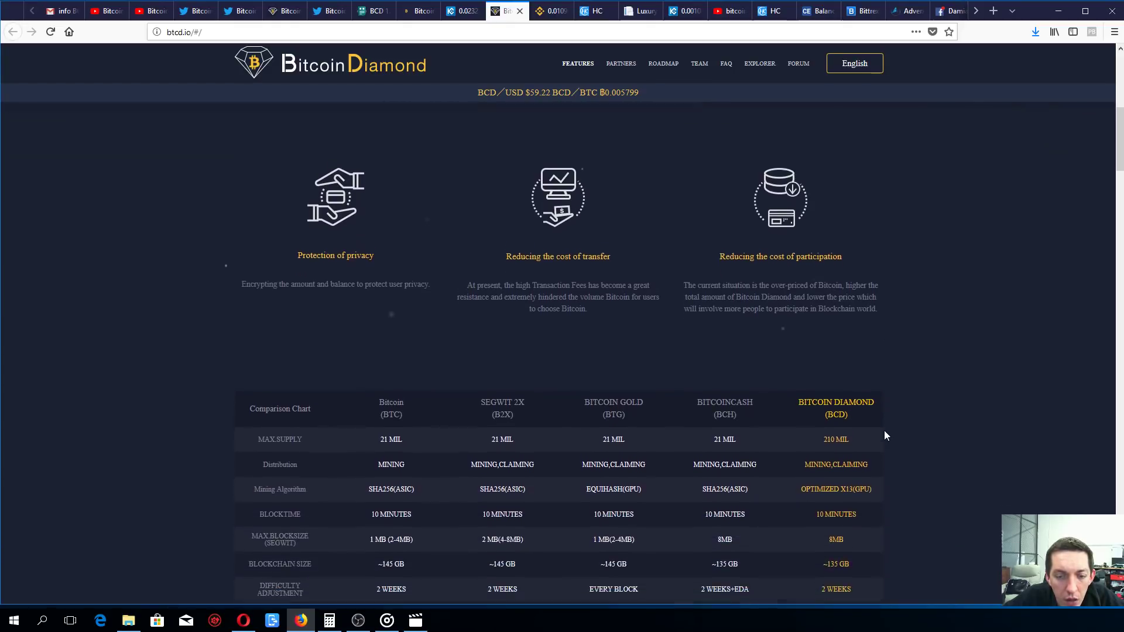
scroll(884, 430, down, 2)
scroll(884, 435, down, 1)
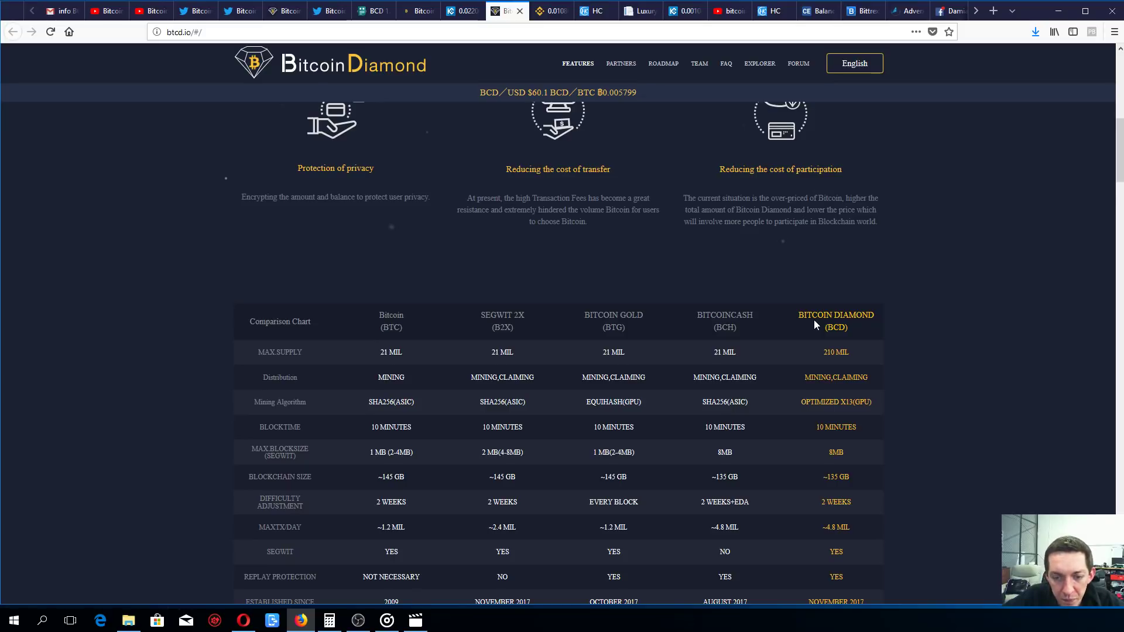
scroll(814, 319, down, 1)
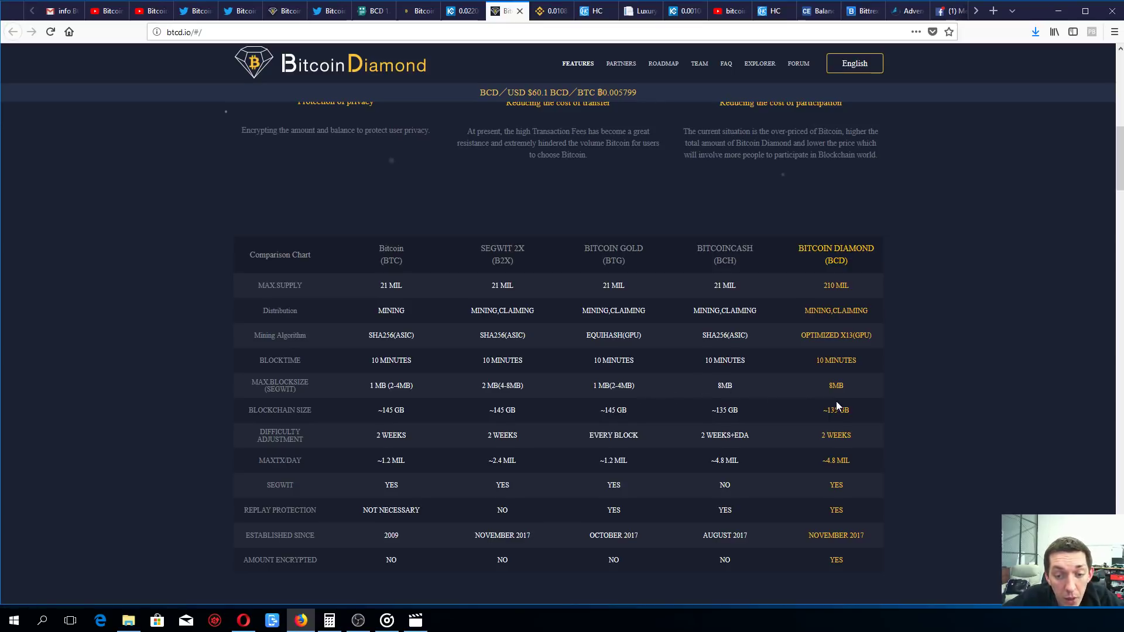
scroll(839, 395, down, 1)
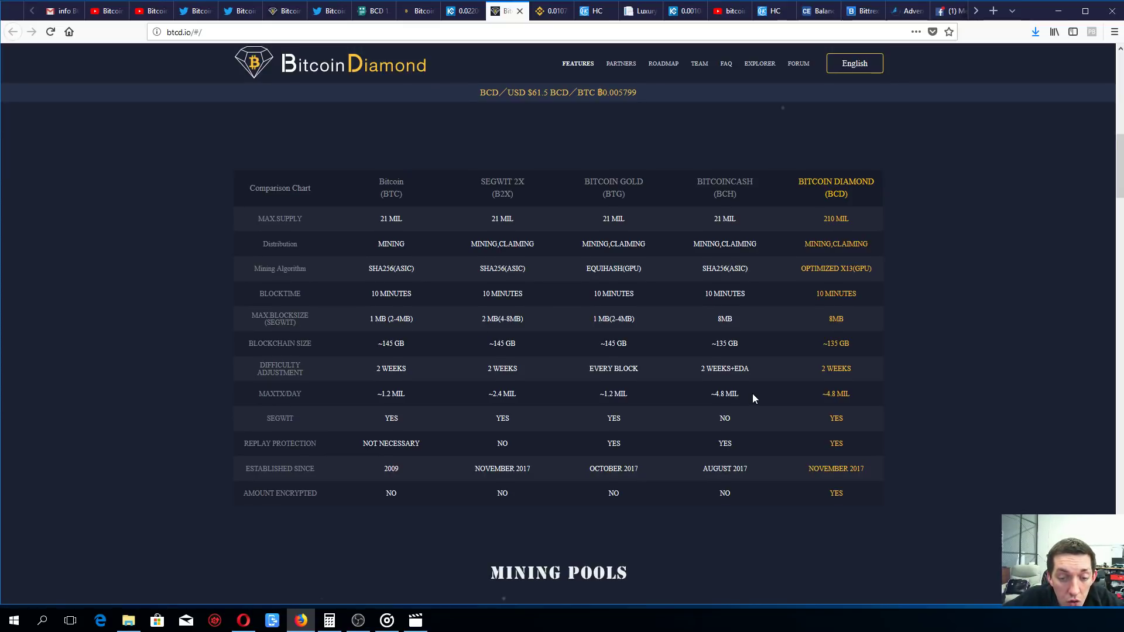
scroll(752, 394, down, 1)
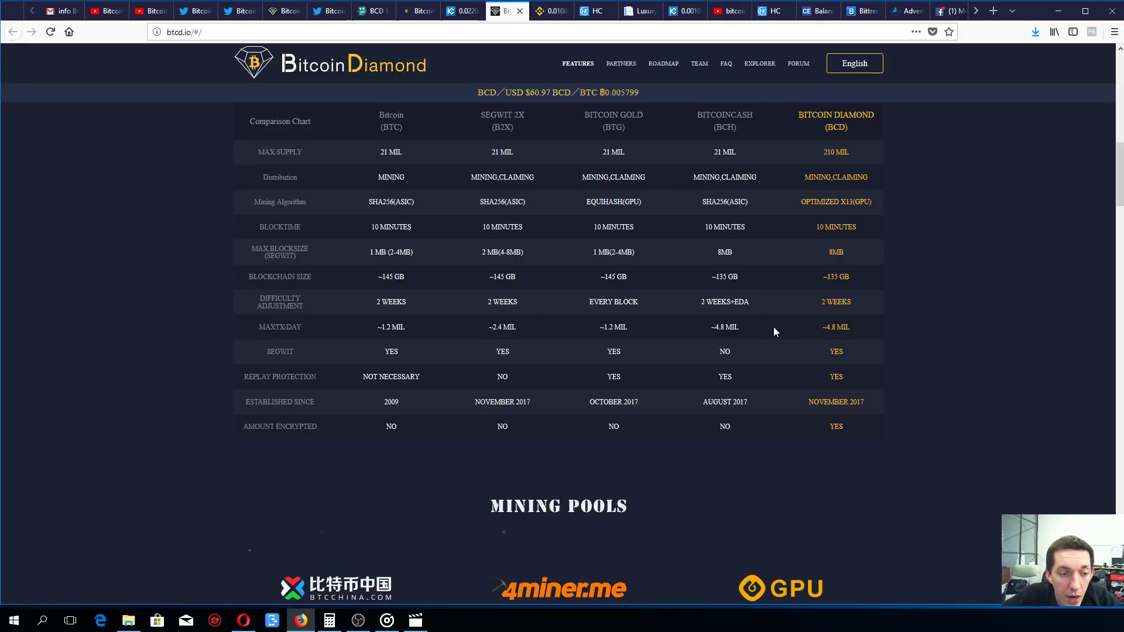
scroll(770, 349, up, 3)
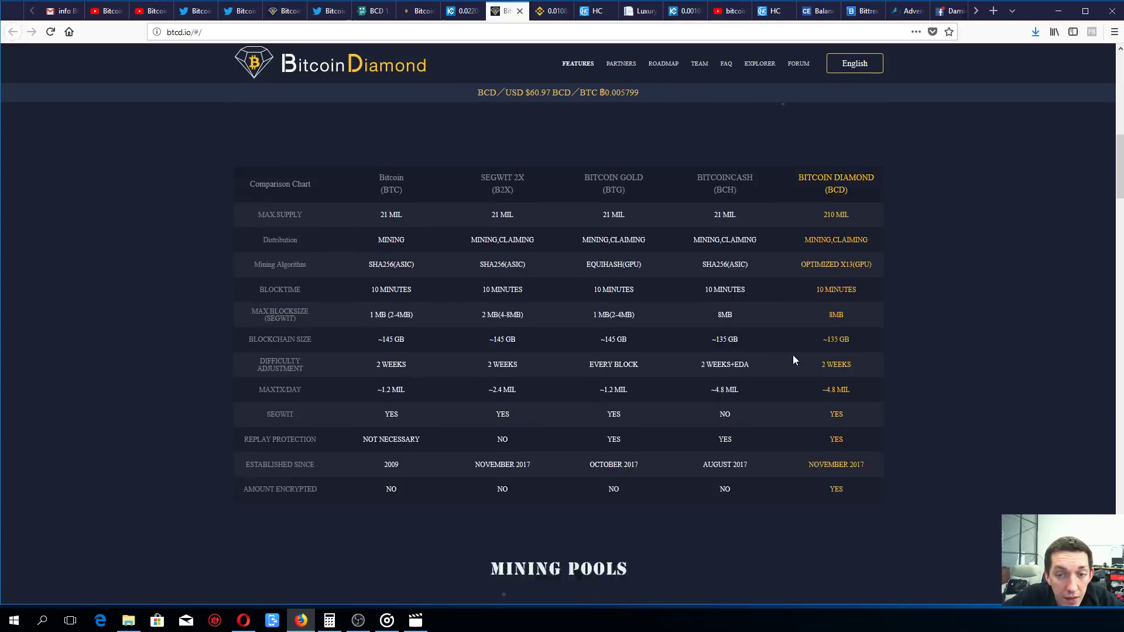
scroll(792, 355, up, 2)
scroll(793, 355, down, 3)
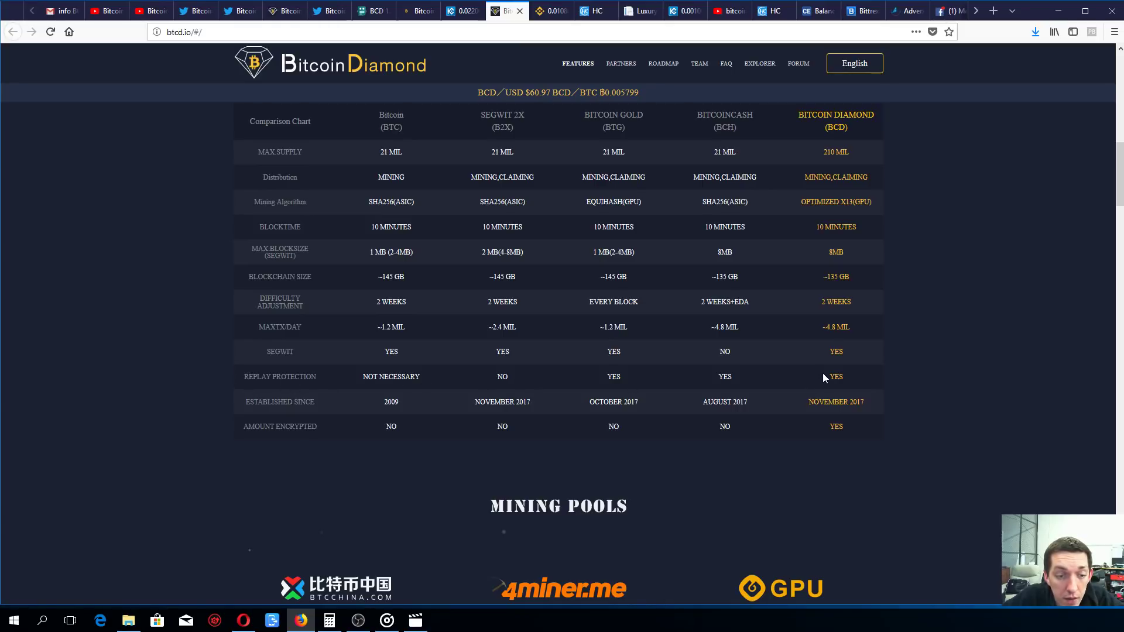
scroll(823, 373, down, 1)
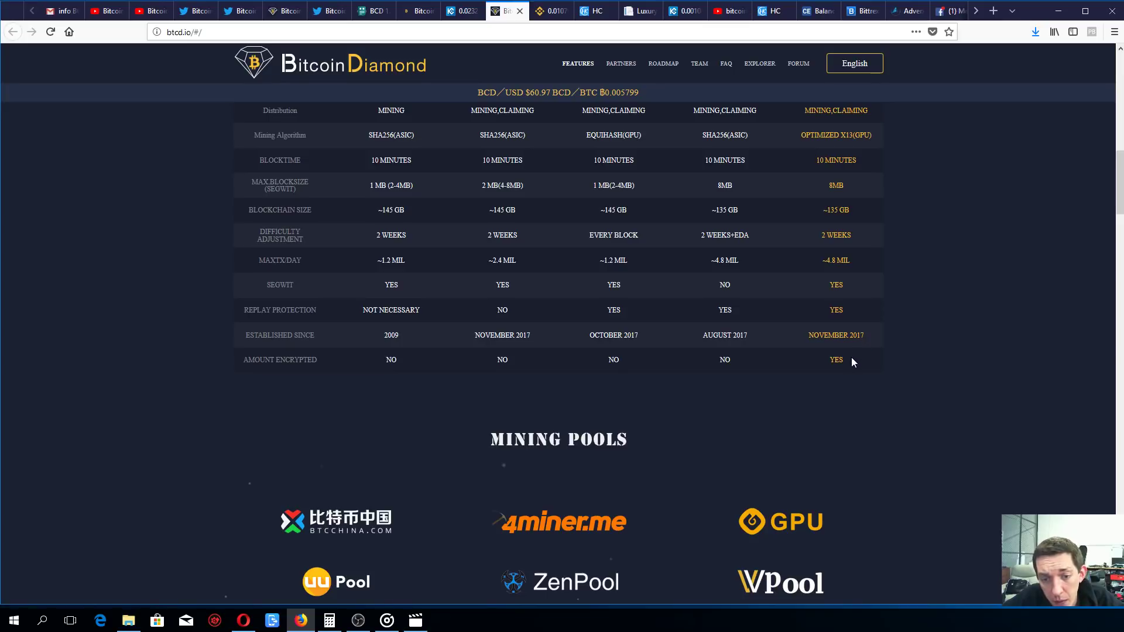
scroll(851, 358, down, 2)
scroll(804, 334, down, 1)
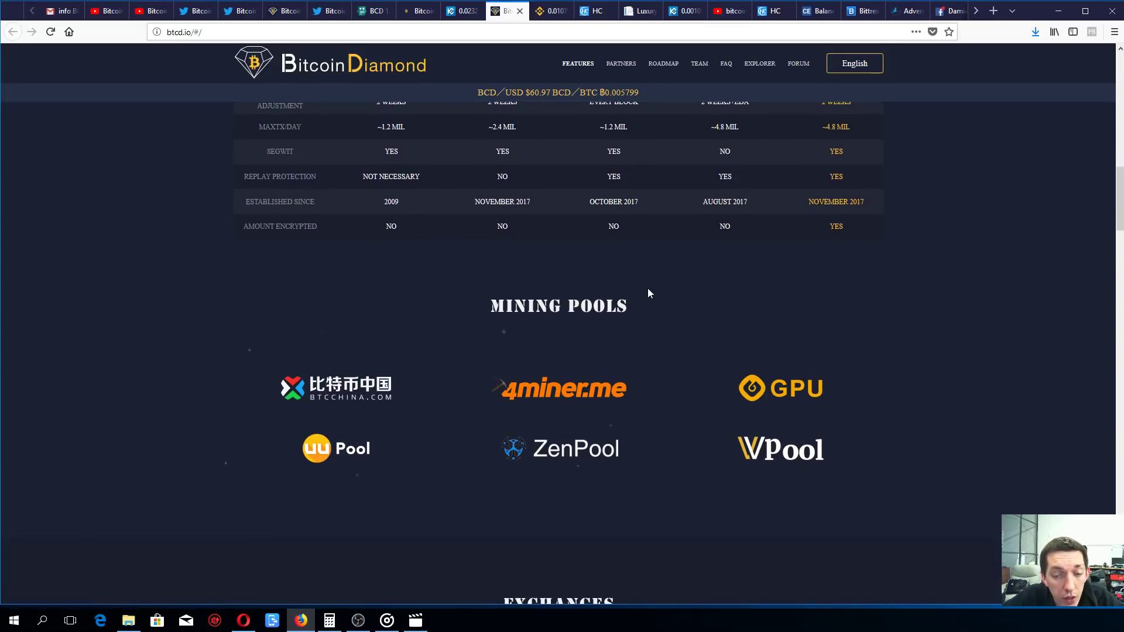
scroll(648, 289, down, 1)
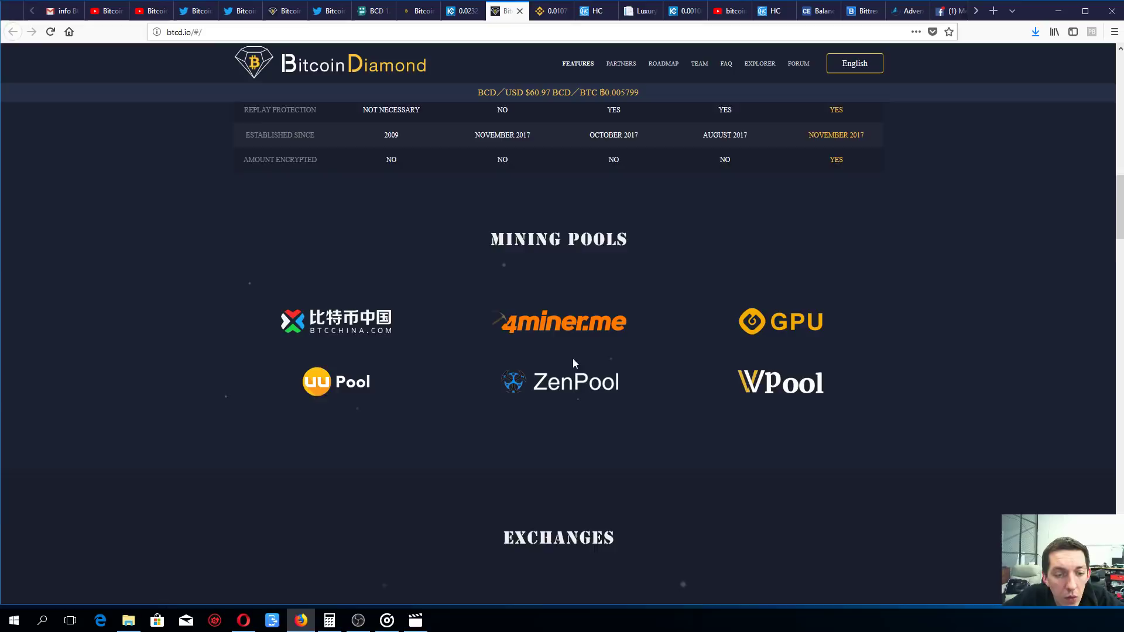
scroll(574, 357, down, 2)
scroll(581, 347, down, 2)
scroll(581, 346, down, 1)
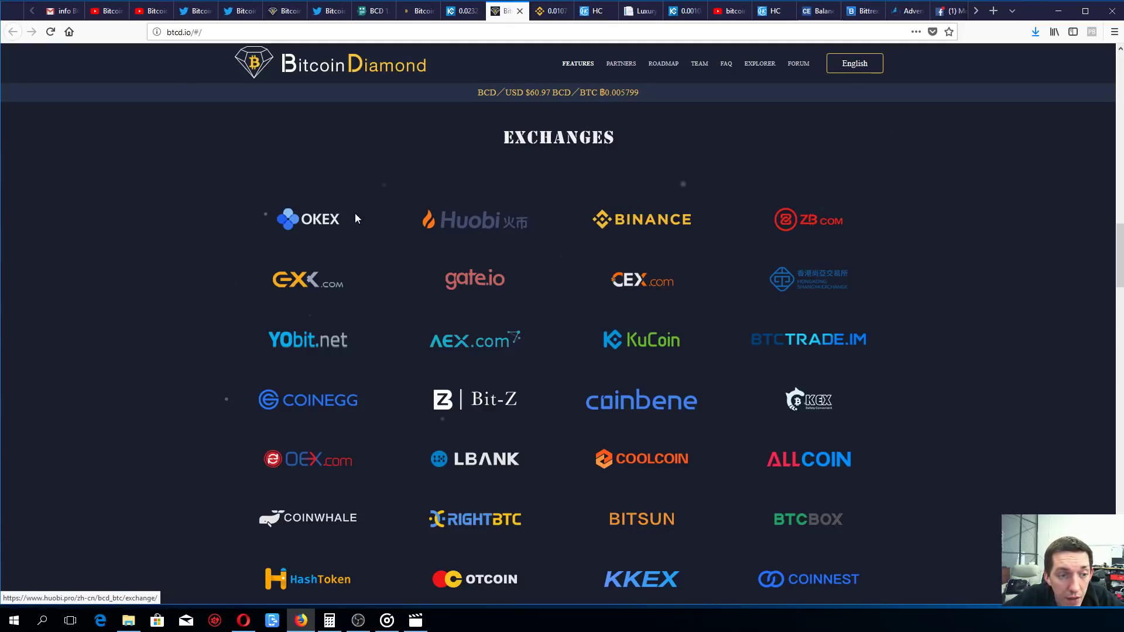
scroll(314, 231, down, 1)
scroll(315, 230, down, 1)
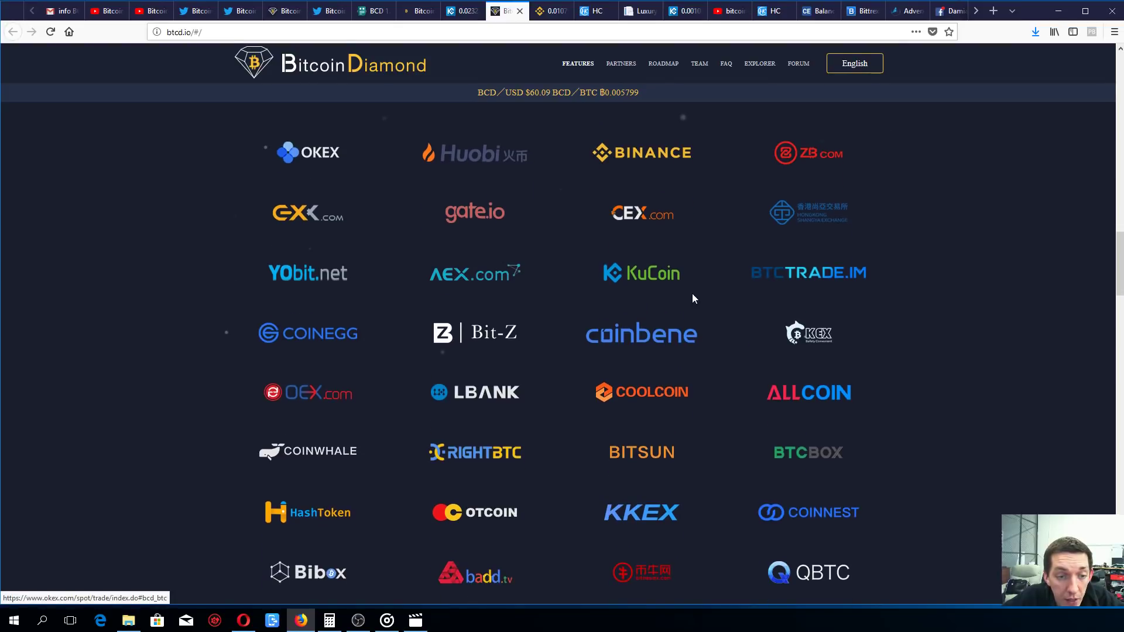
scroll(377, 297, down, 2)
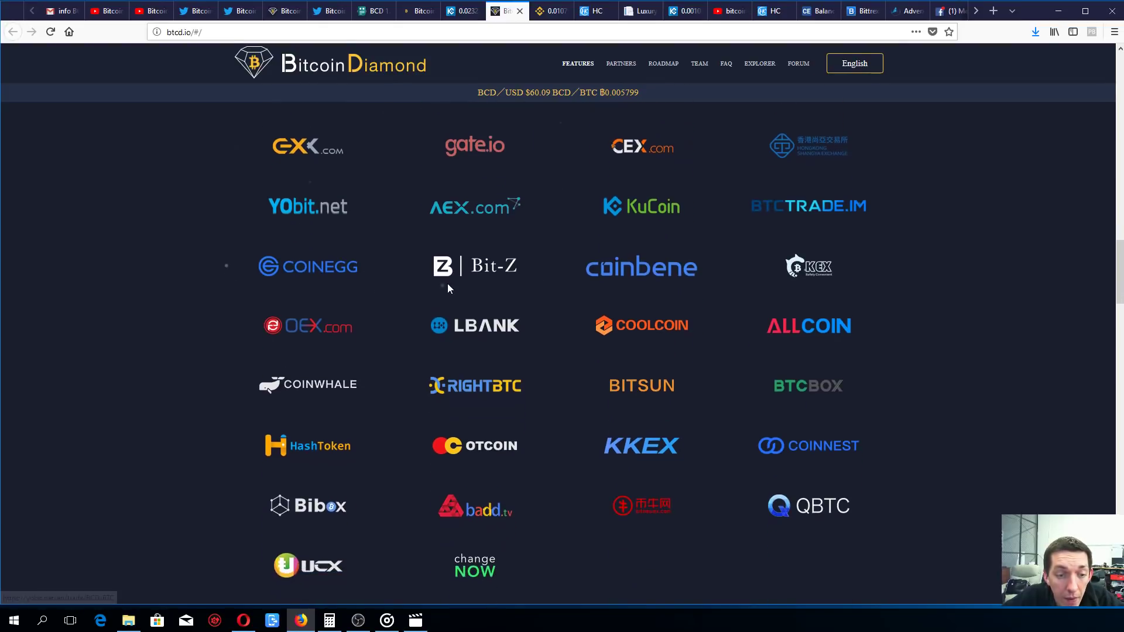
scroll(446, 283, down, 1)
scroll(467, 287, down, 1)
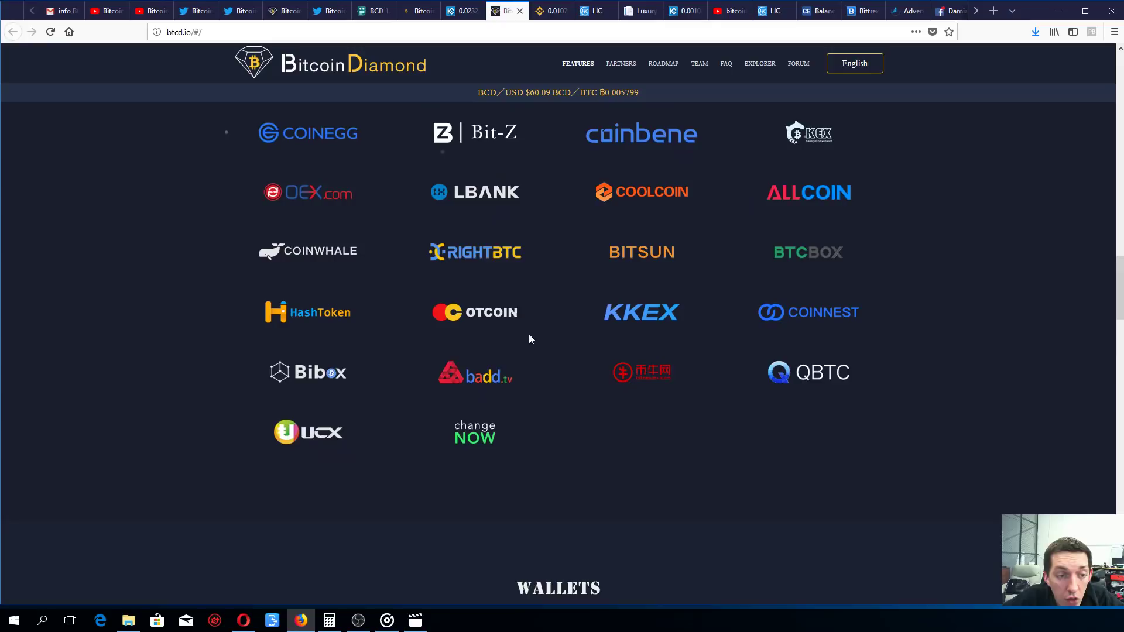
scroll(583, 414, up, 1)
scroll(631, 445, up, 1)
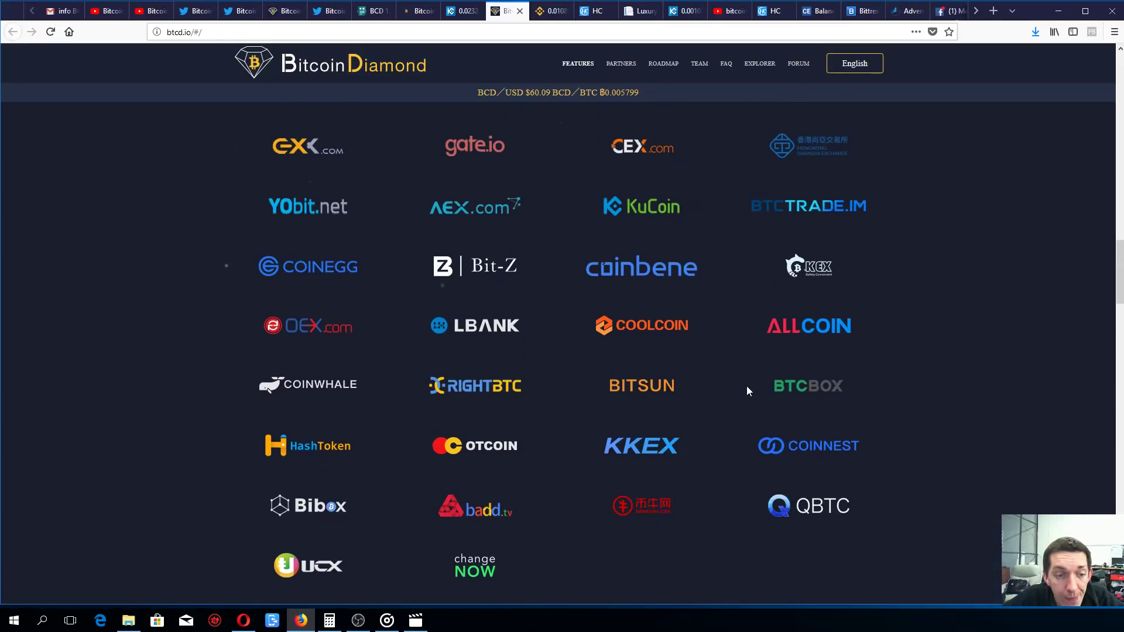
scroll(747, 385, up, 1)
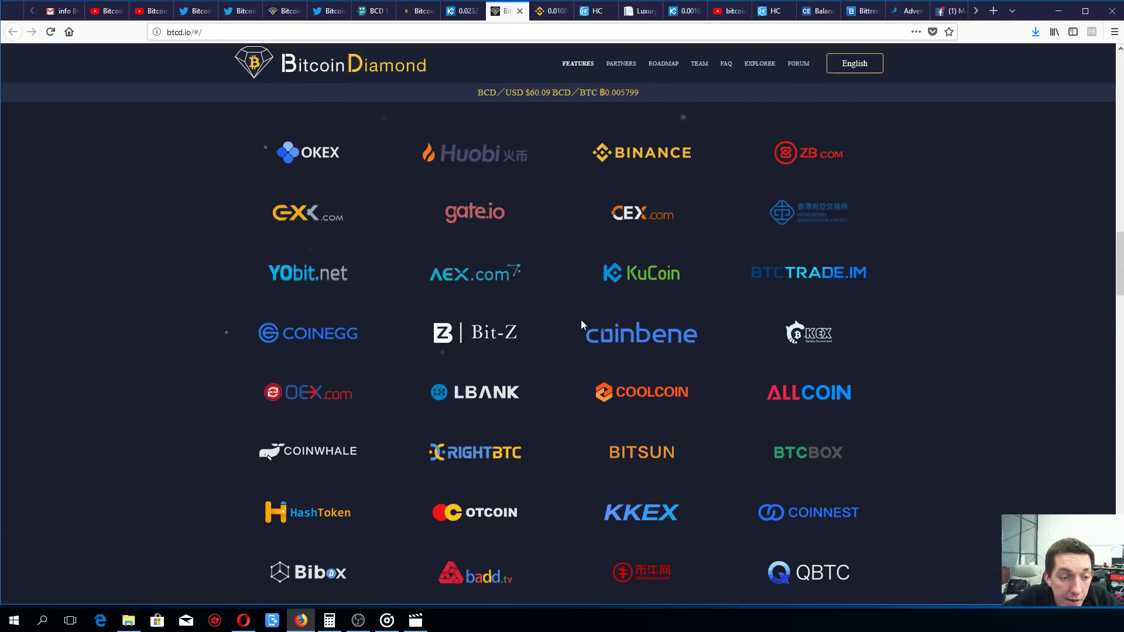
scroll(580, 319, down, 1)
scroll(581, 320, down, 2)
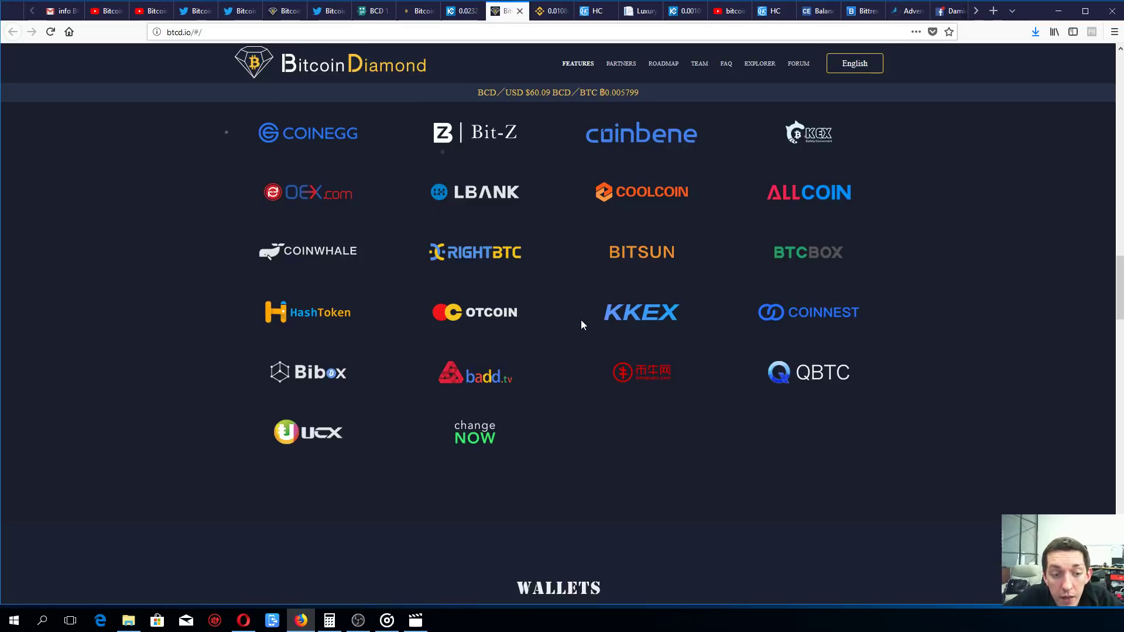
scroll(587, 322, up, 4)
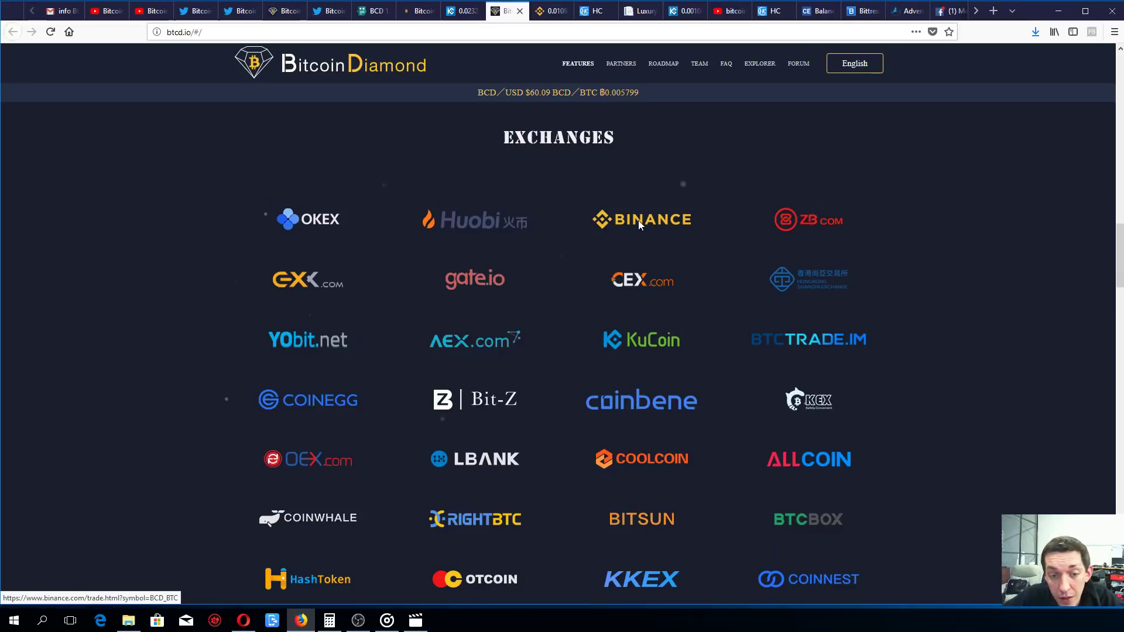
scroll(636, 219, down, 3)
scroll(637, 219, down, 3)
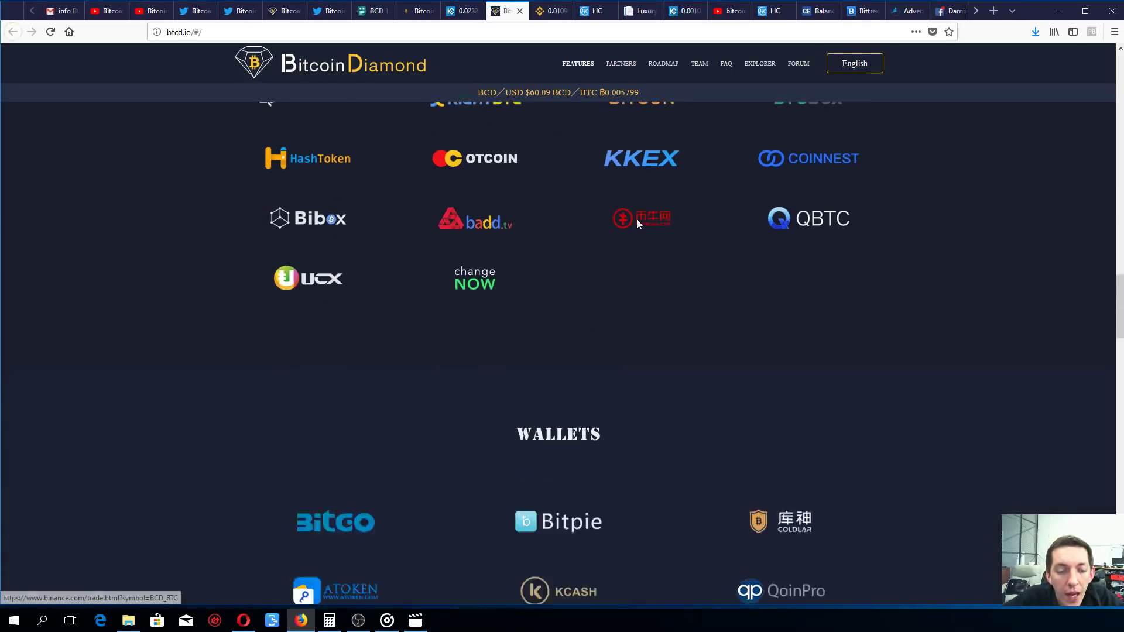
scroll(636, 223, down, 2)
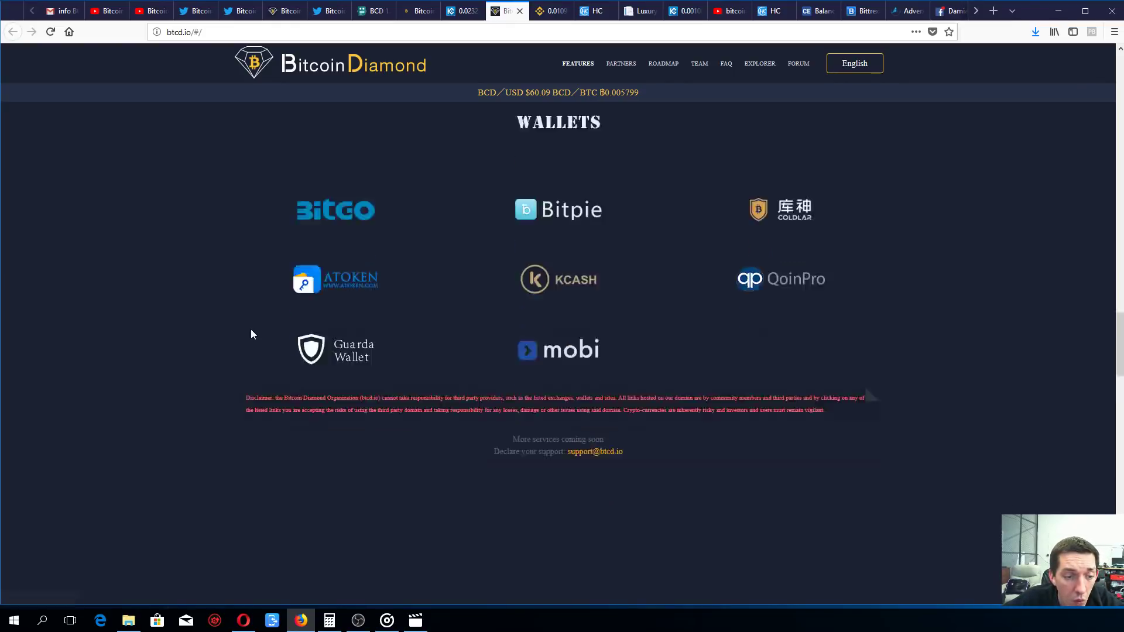
scroll(544, 327, down, 3)
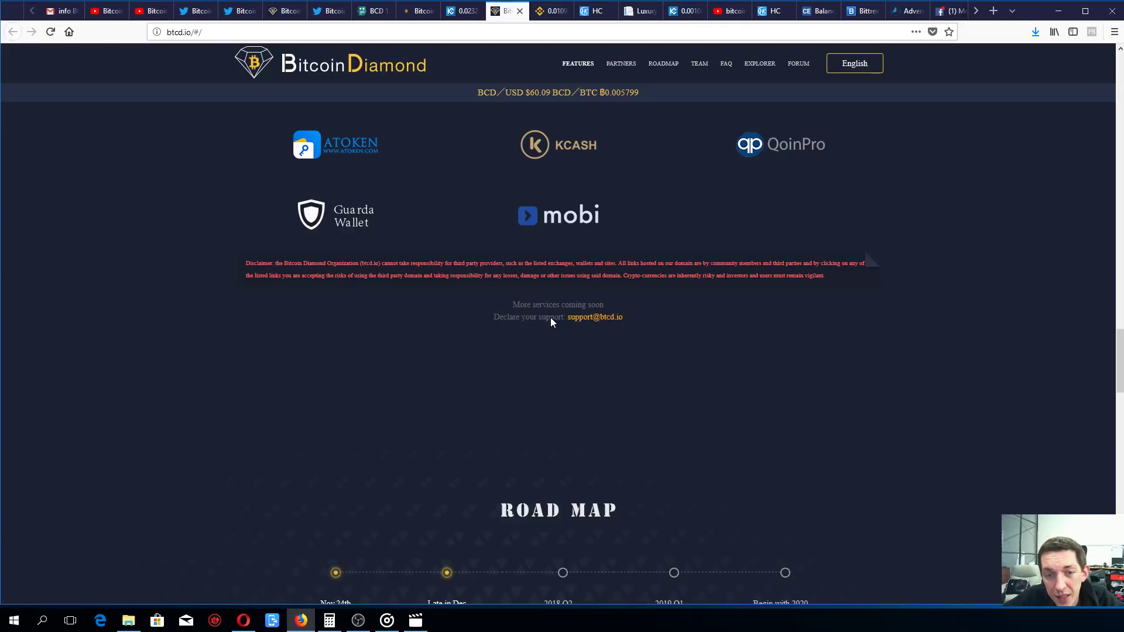
scroll(546, 316, down, 1)
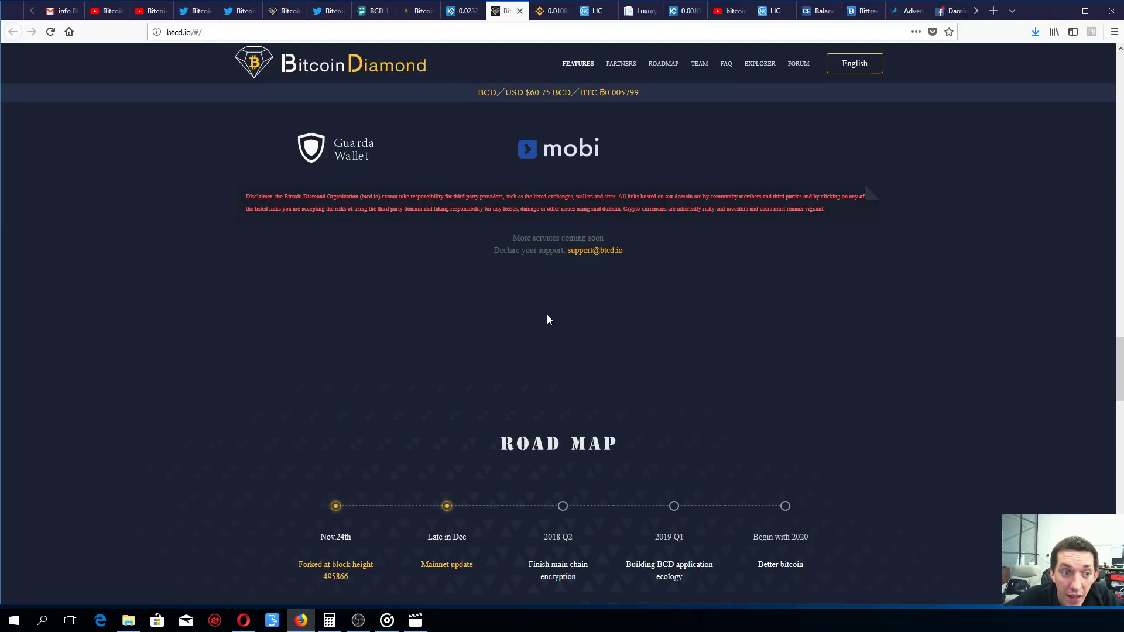
scroll(547, 314, down, 1)
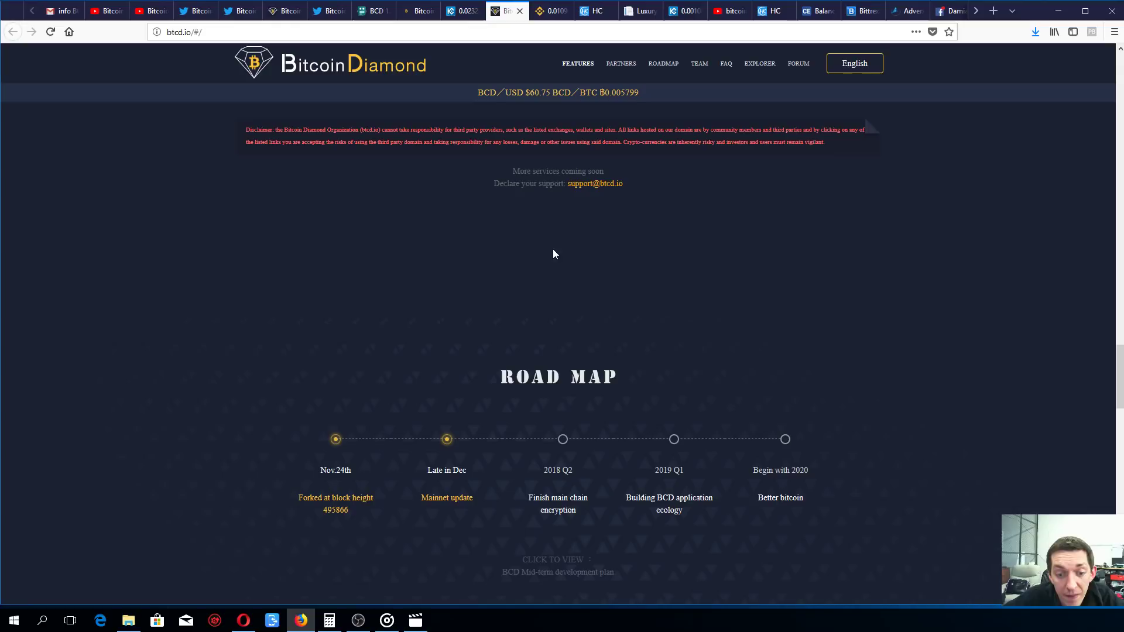
Step: Check Binance's BCD/BTC market, then go back to btcd.io's ROAD MAP section
click(547, 10)
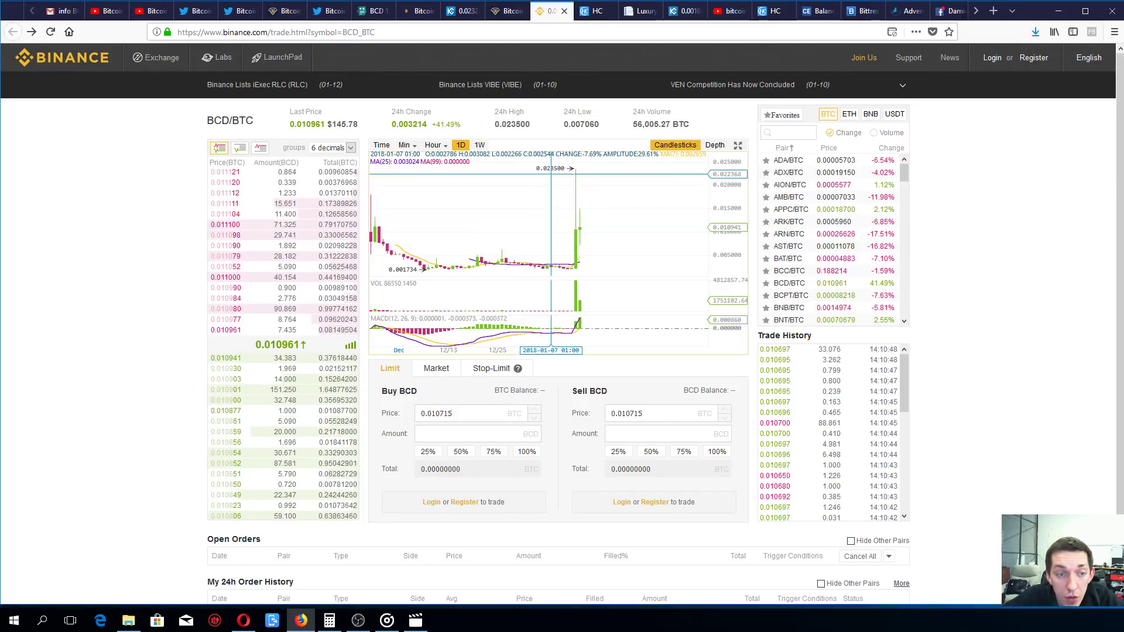
click(508, 11)
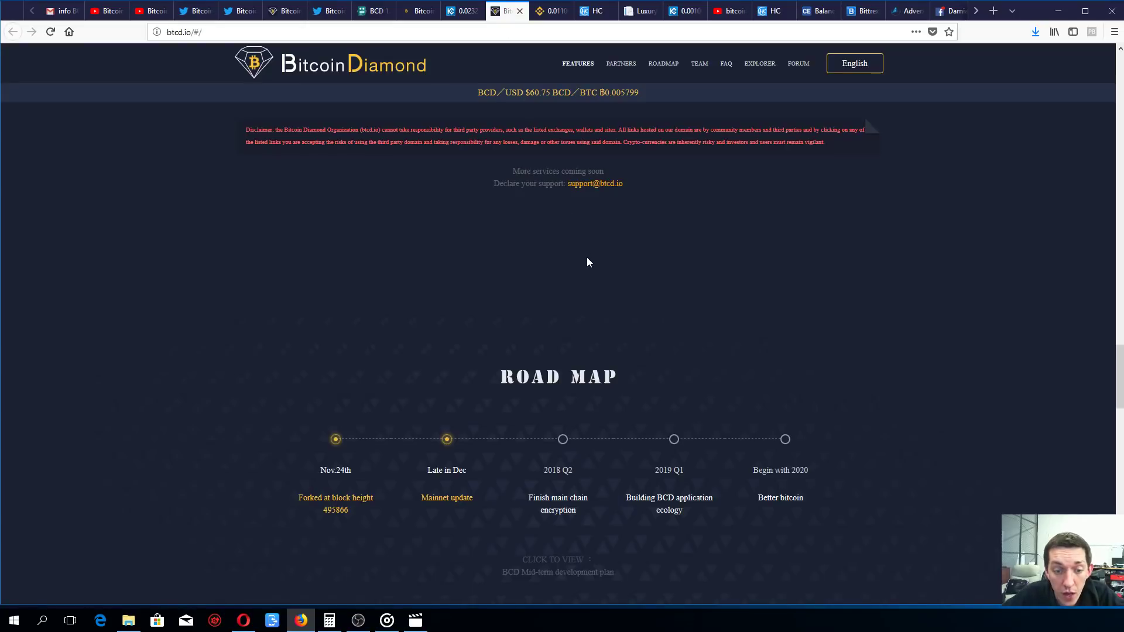
scroll(587, 256, down, 3)
scroll(586, 257, down, 2)
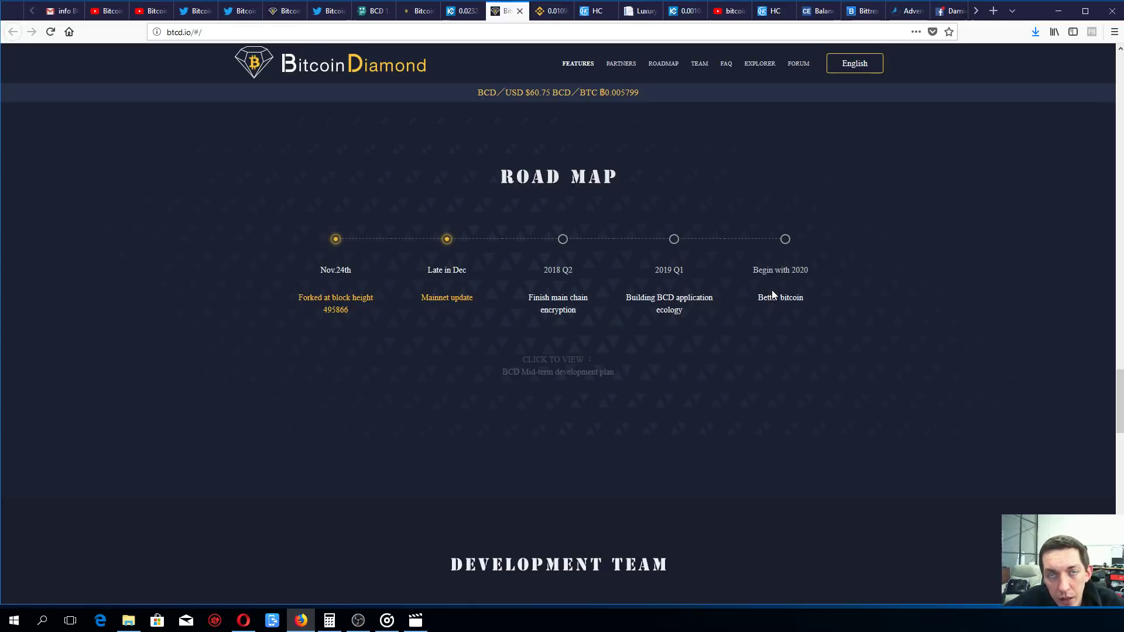
scroll(772, 289, down, 1)
scroll(769, 289, down, 1)
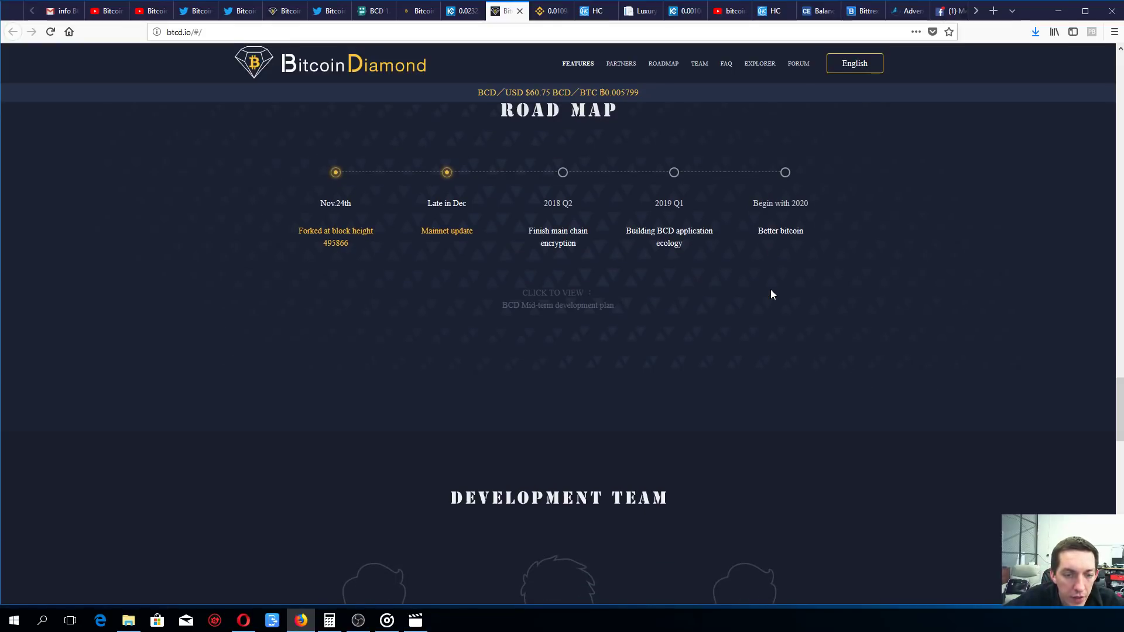
scroll(770, 289, down, 2)
scroll(770, 291, down, 2)
scroll(764, 261, down, 1)
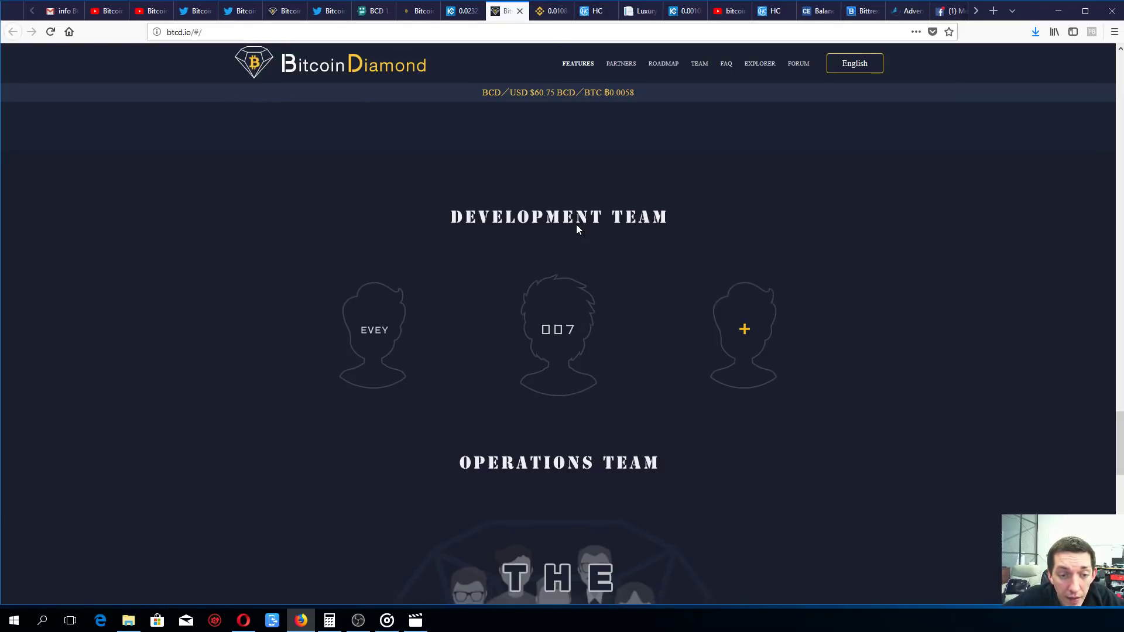
scroll(576, 224, down, 1)
scroll(576, 223, down, 2)
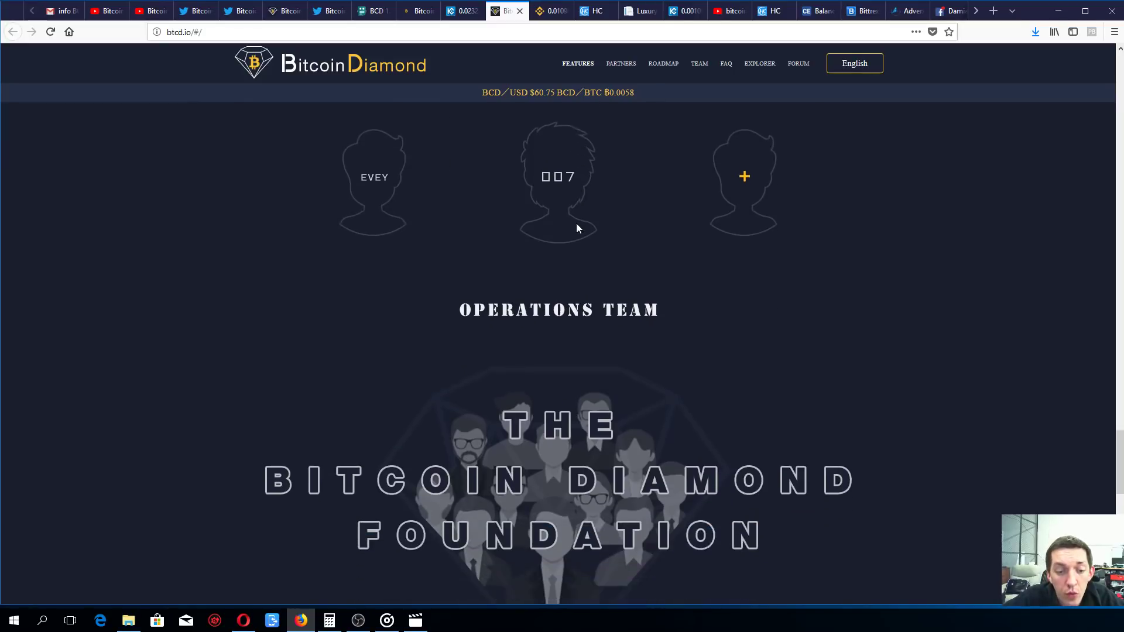
scroll(576, 223, down, 1)
scroll(576, 224, down, 4)
scroll(562, 212, up, 2)
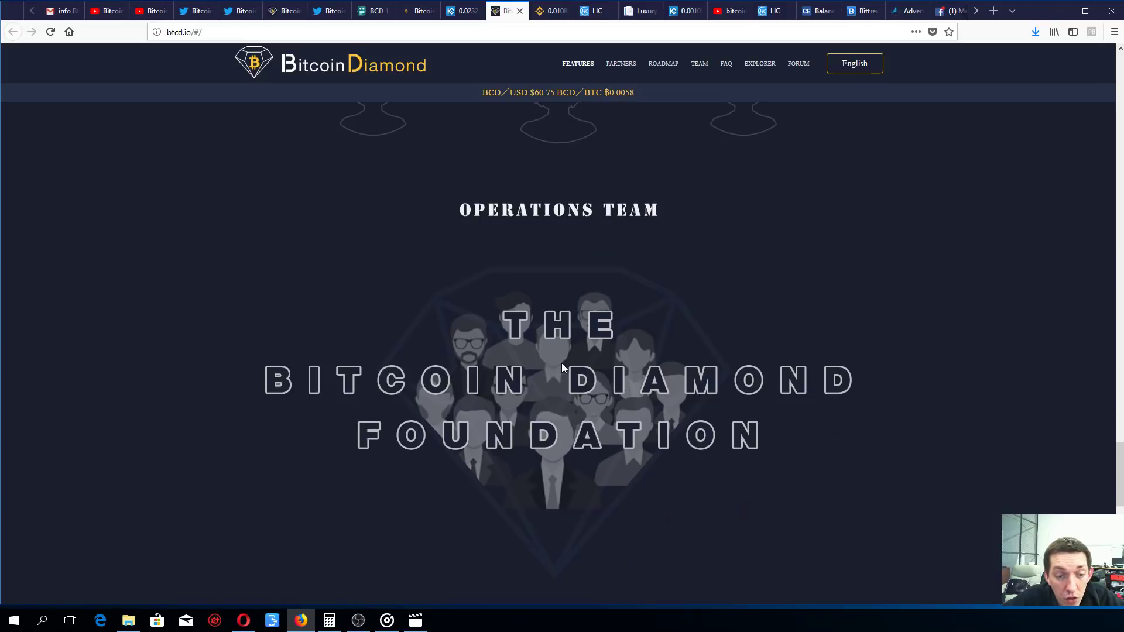
scroll(575, 310, down, 3)
scroll(534, 243, down, 3)
scroll(556, 228, up, 3)
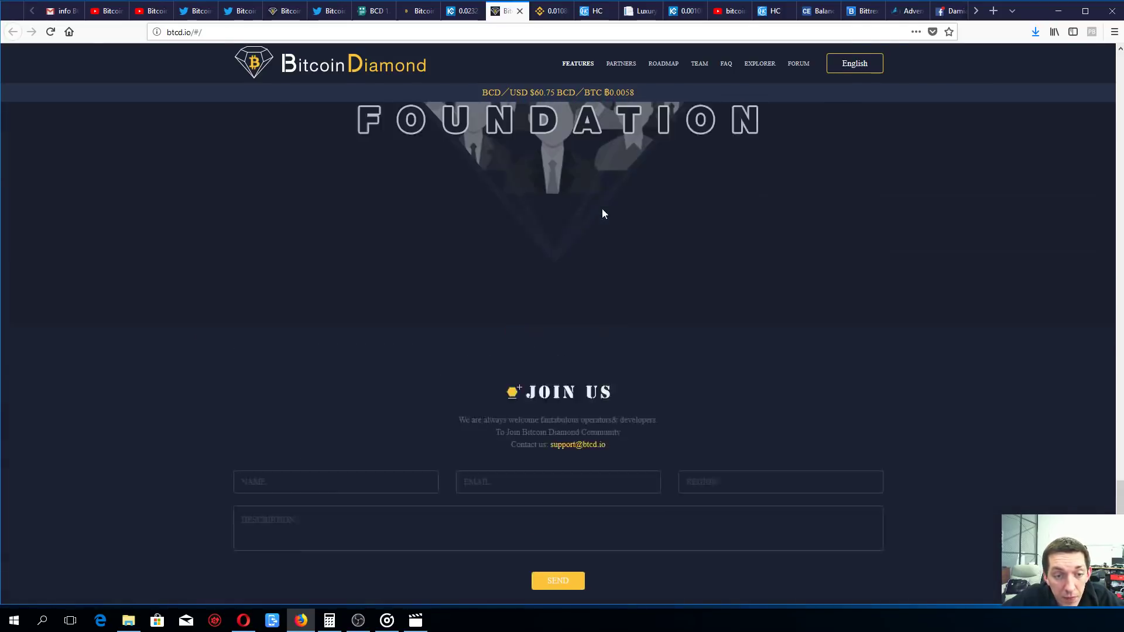
scroll(601, 208, up, 3)
scroll(602, 208, up, 2)
scroll(599, 208, up, 2)
scroll(565, 224, down, 1)
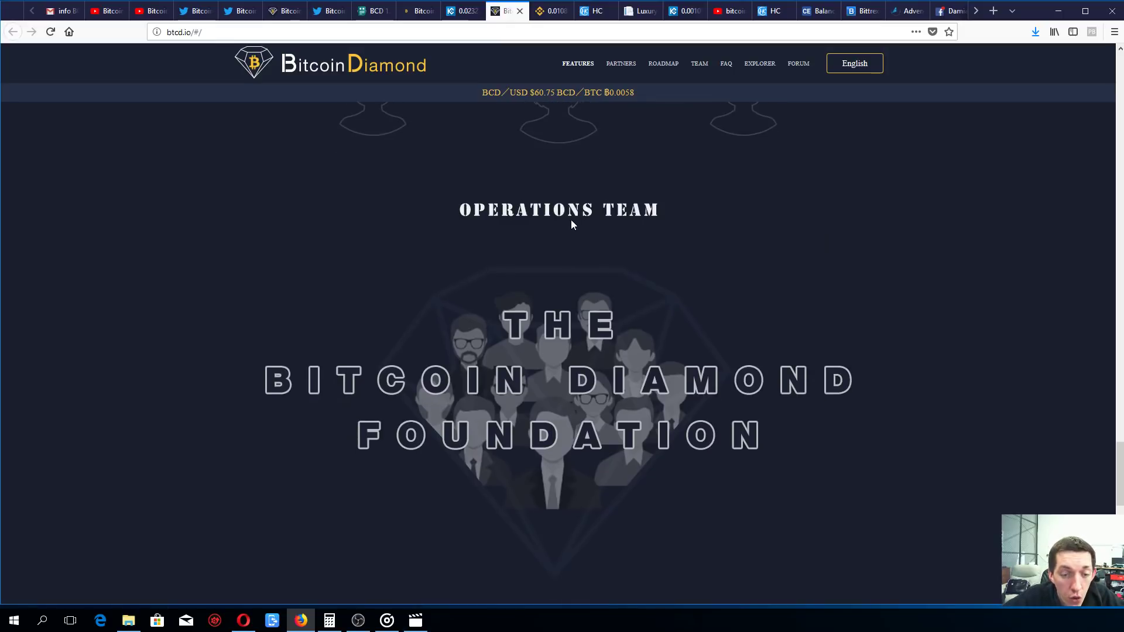
scroll(571, 219, down, 3)
scroll(571, 221, down, 3)
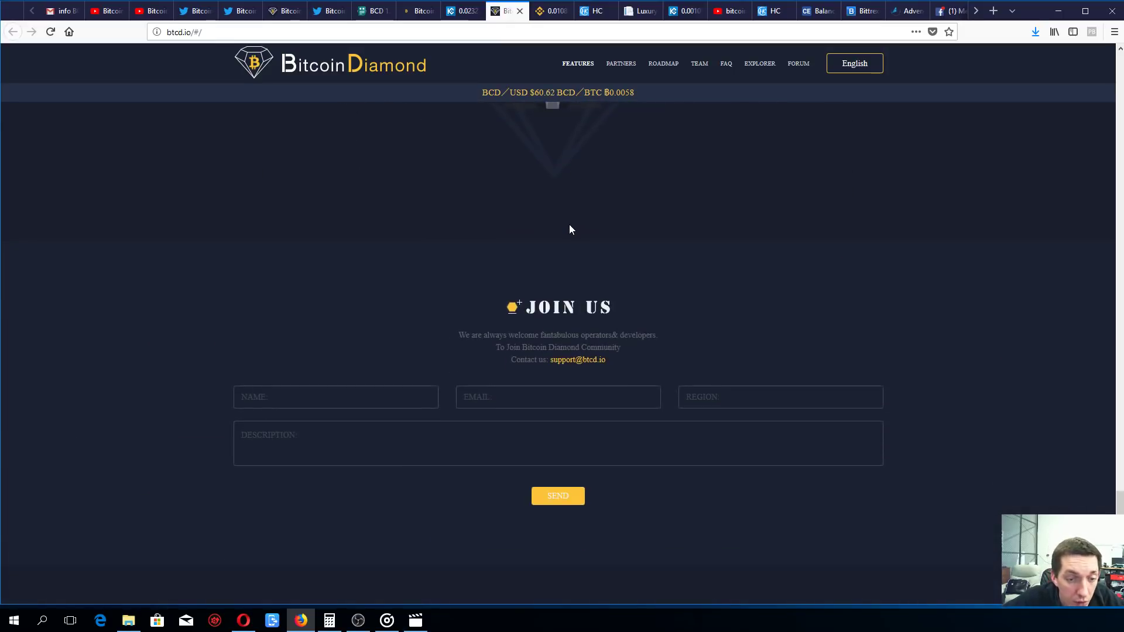
scroll(569, 228, down, 3)
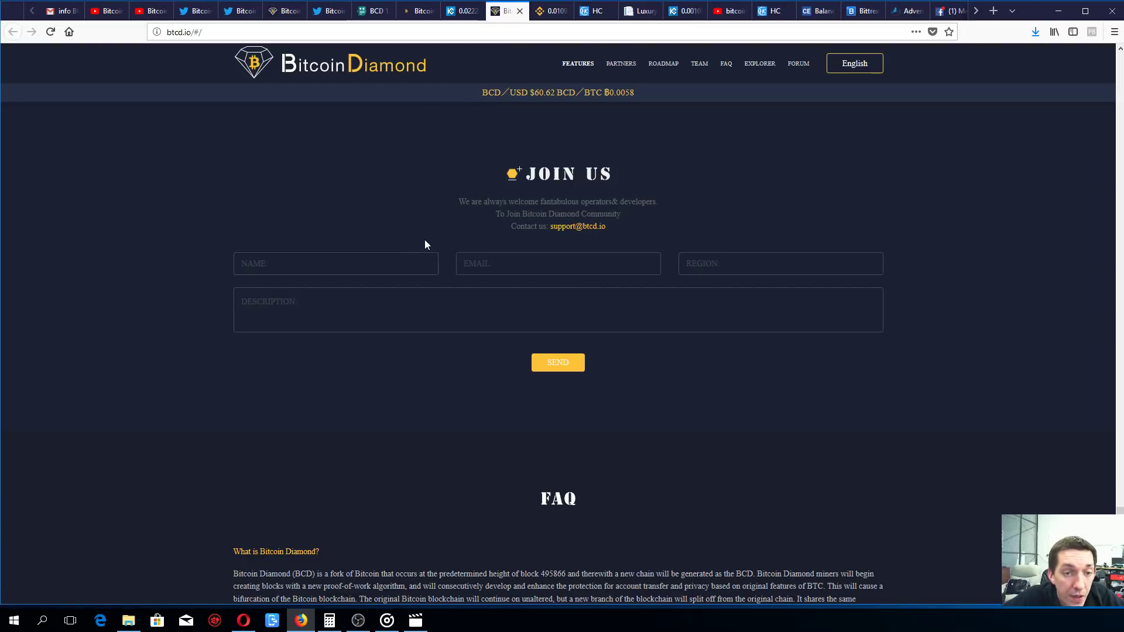
Step: Expand the FAQ answers on the 210 million BCD supply and the problems it solves
click(369, 264)
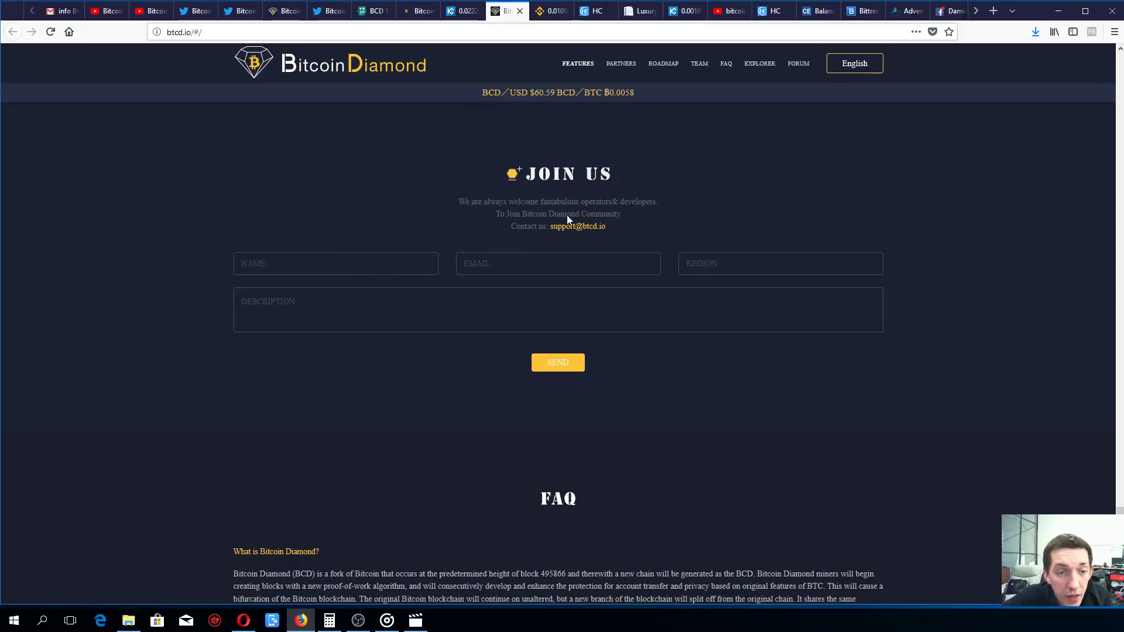
scroll(574, 212, down, 2)
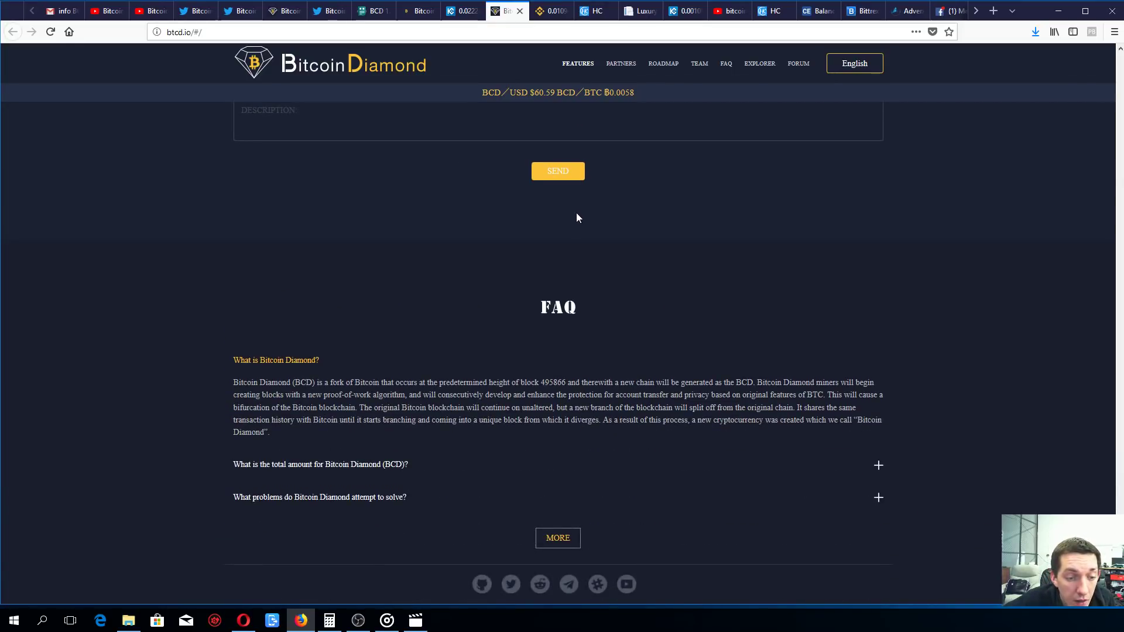
click(397, 464)
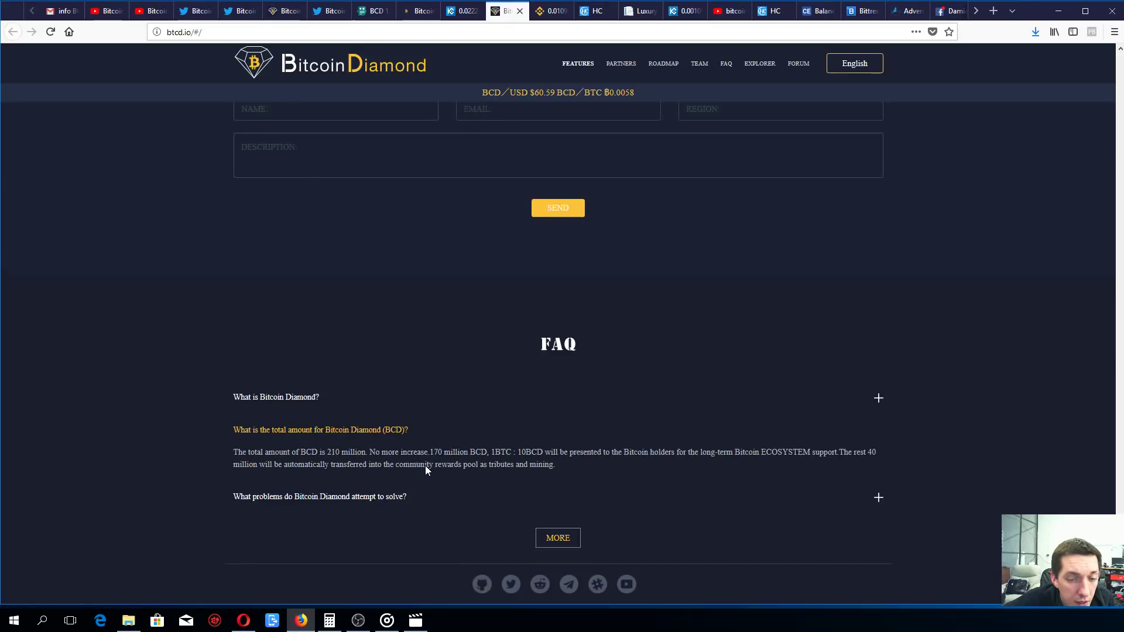
click(371, 501)
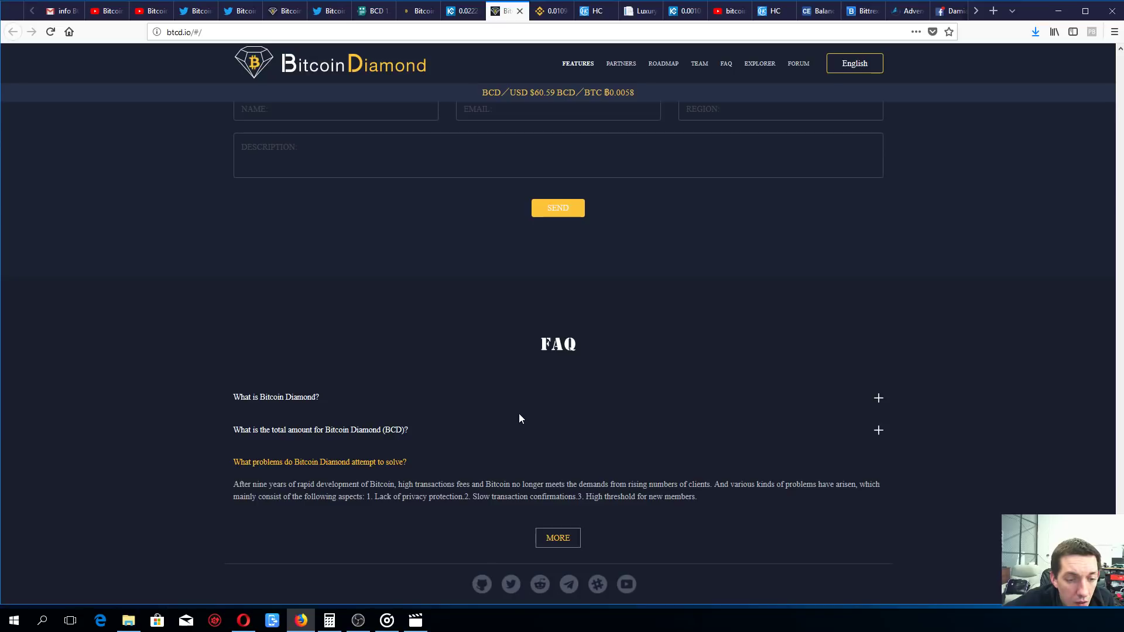
scroll(702, 376, up, 5)
scroll(712, 368, up, 5)
scroll(708, 349, up, 2)
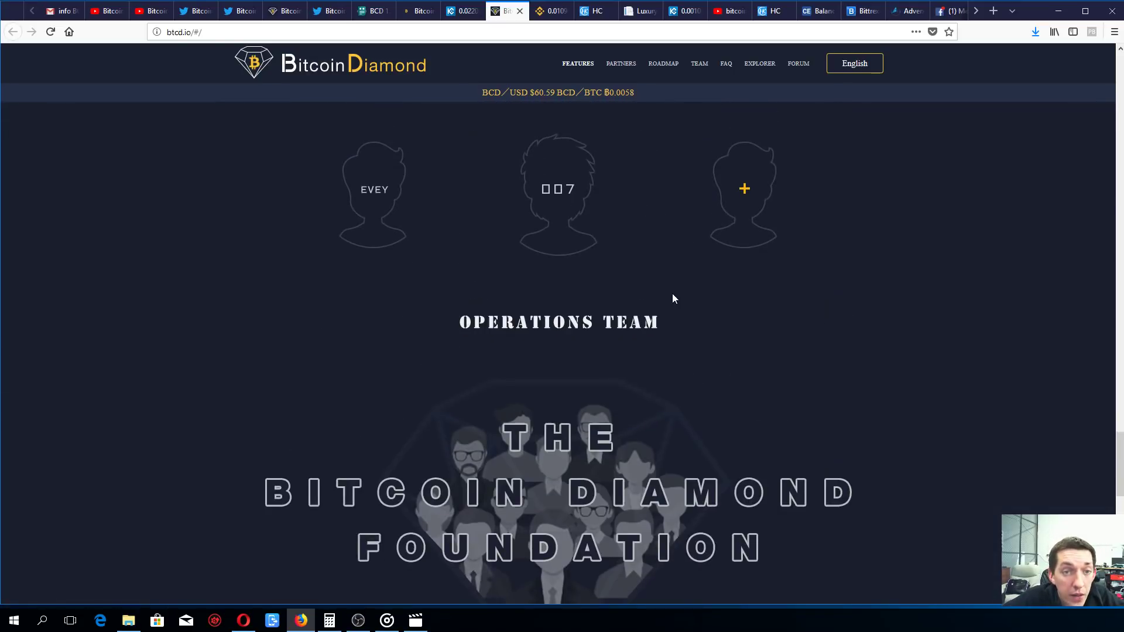
Step: Glance at the KuCoin and CoinMarketCap tabs, then read the docdroid press release PDF
click(459, 11)
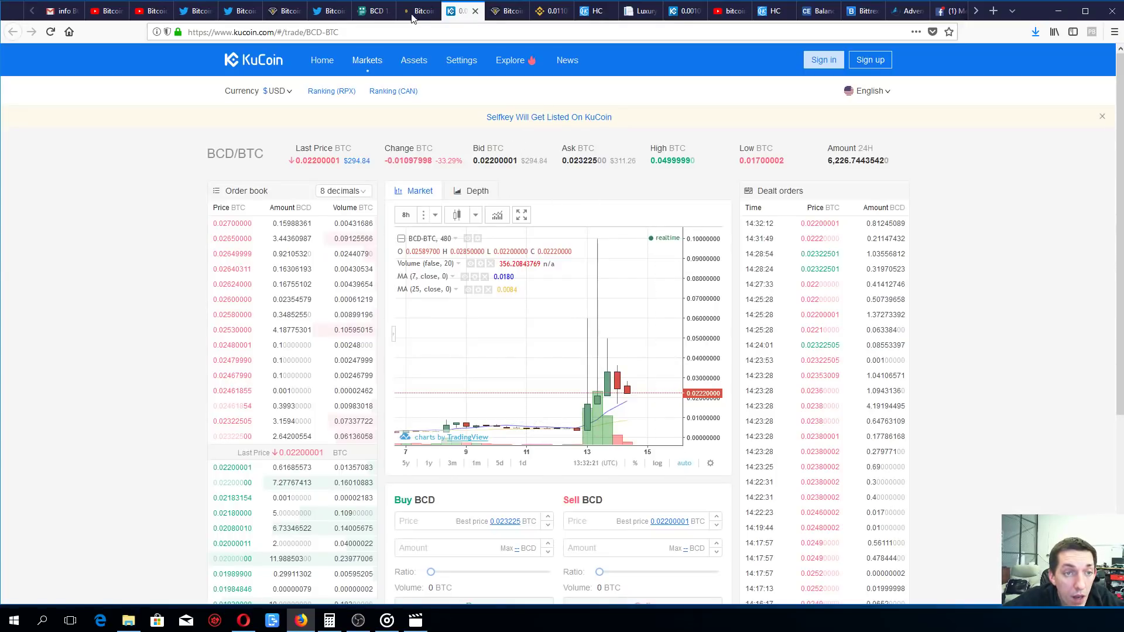
click(418, 12)
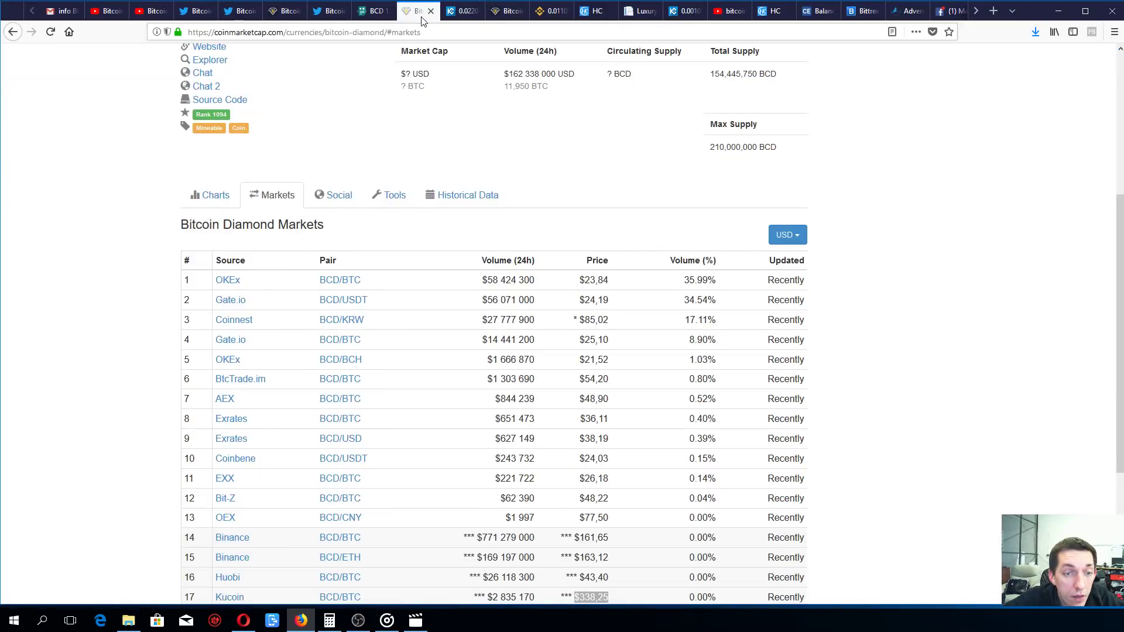
click(378, 12)
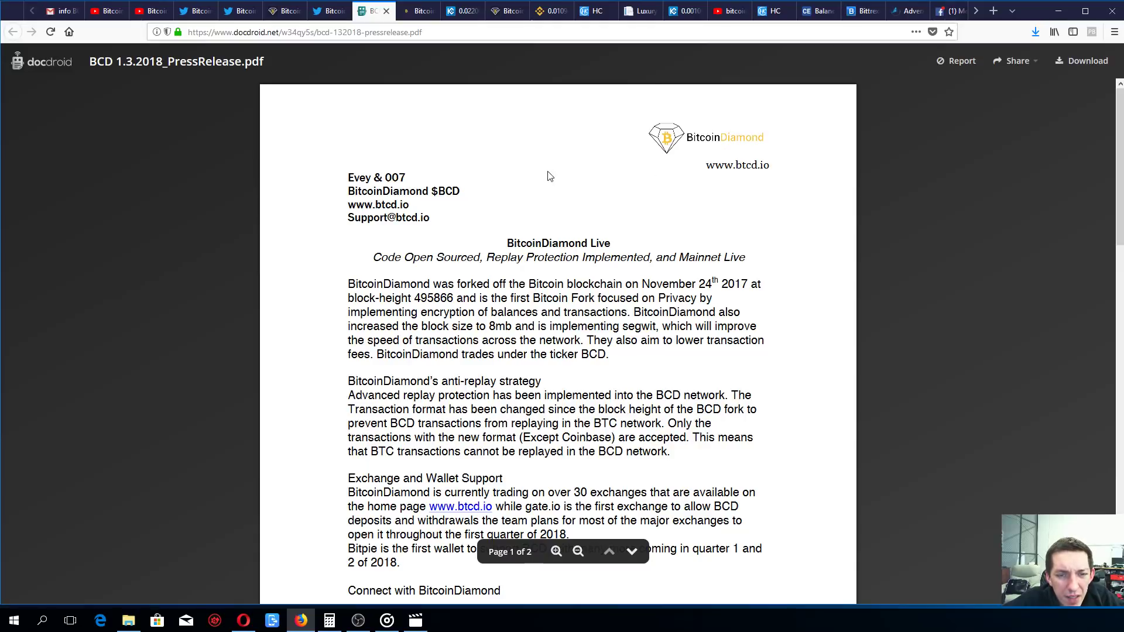
scroll(547, 175, down, 5)
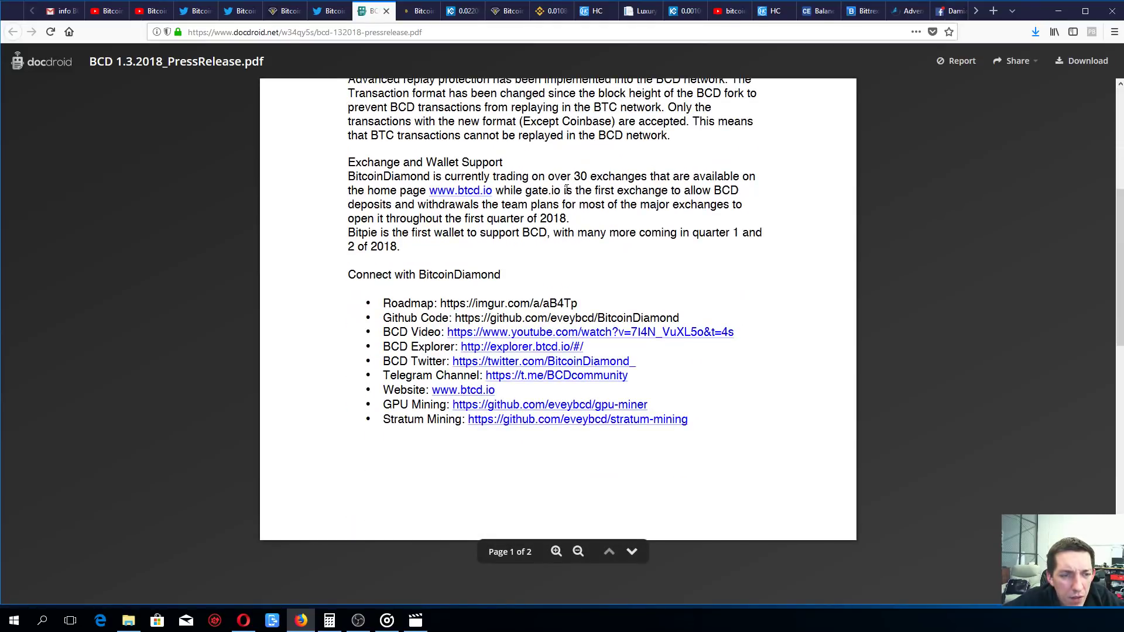
scroll(566, 192, down, 5)
scroll(567, 191, down, 3)
scroll(566, 191, down, 1)
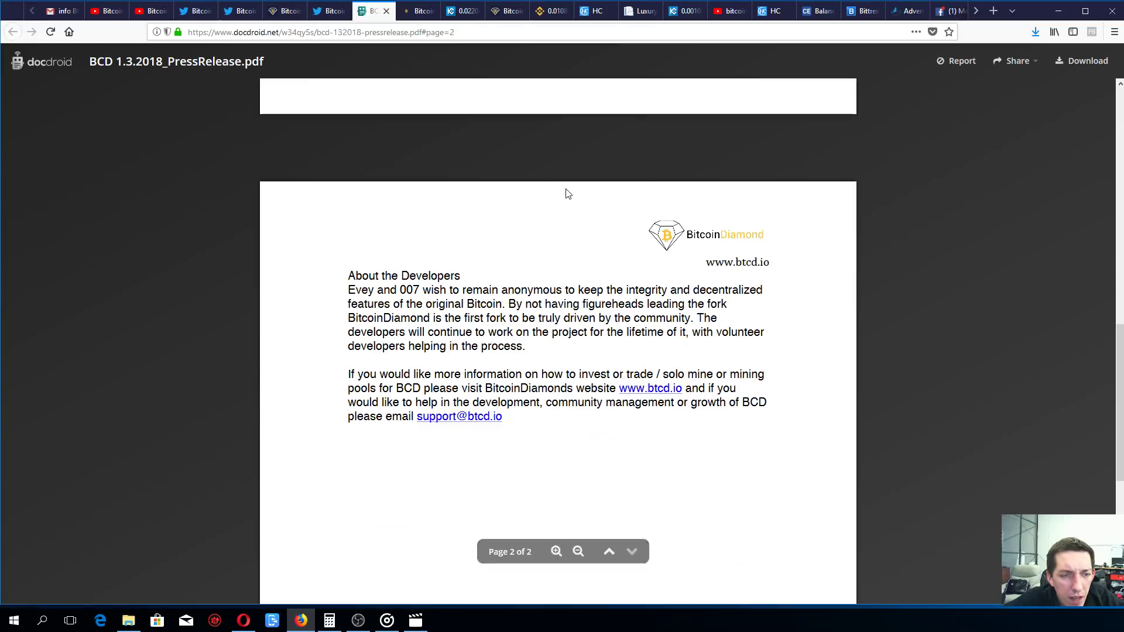
scroll(566, 192, up, 5)
scroll(566, 192, up, 5)
scroll(571, 193, up, 5)
scroll(576, 193, up, 3)
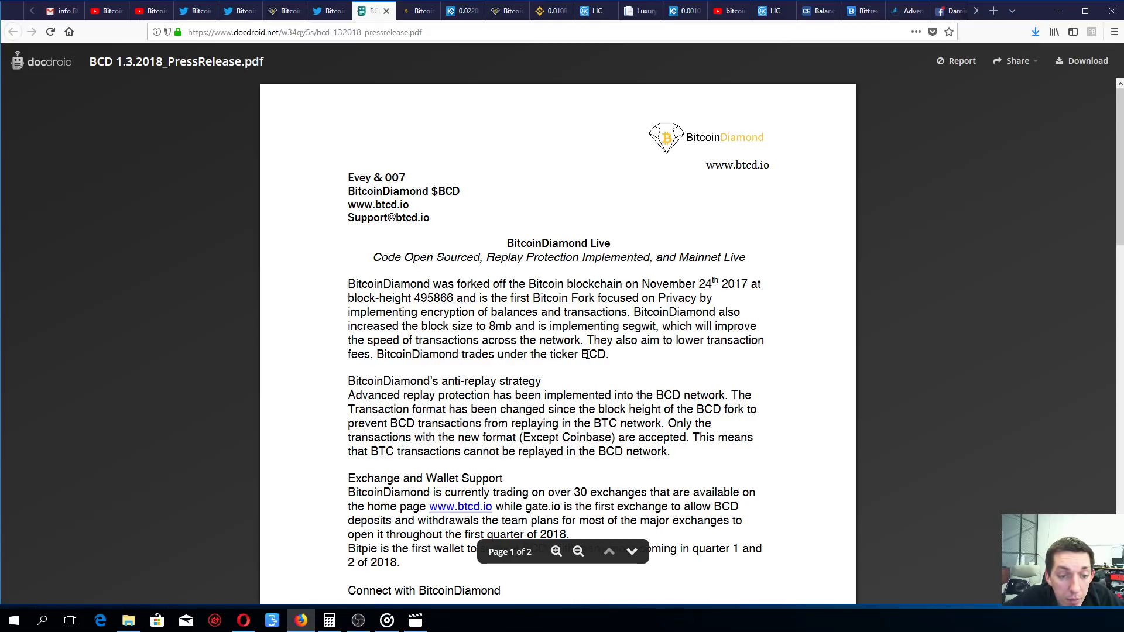
scroll(593, 344, down, 2)
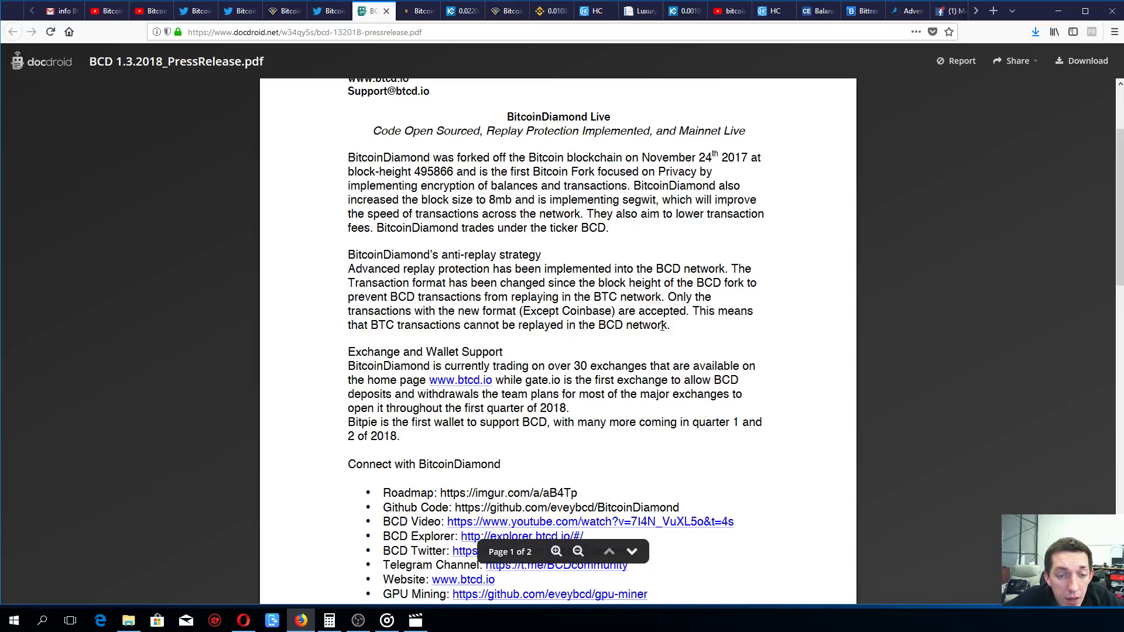
scroll(631, 327, down, 3)
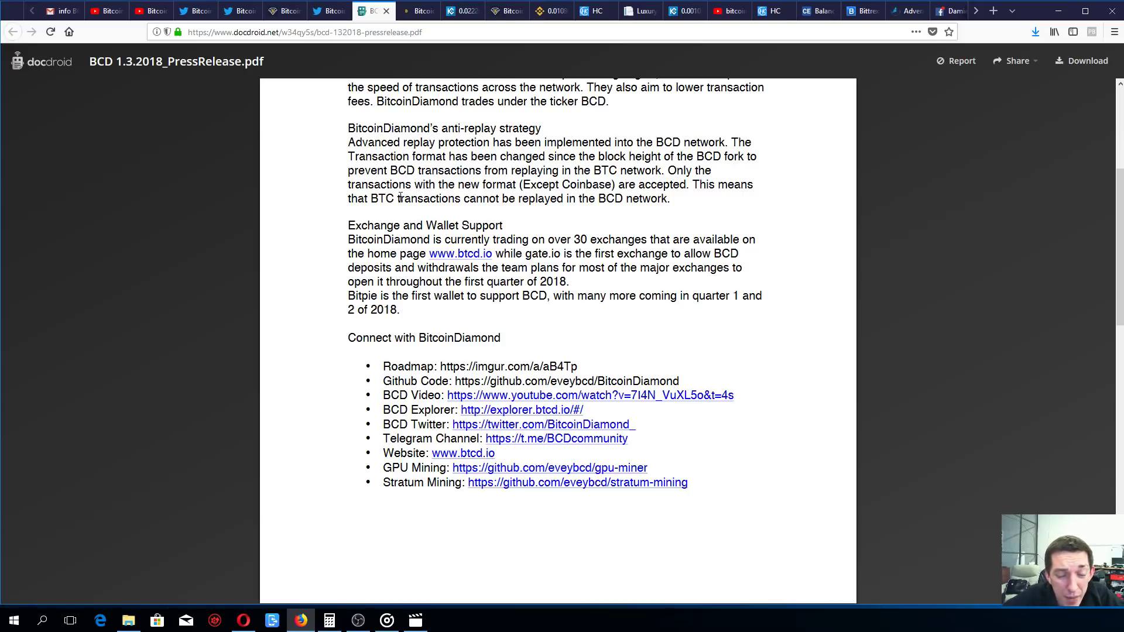
scroll(398, 197, down, 1)
scroll(486, 343, down, 1)
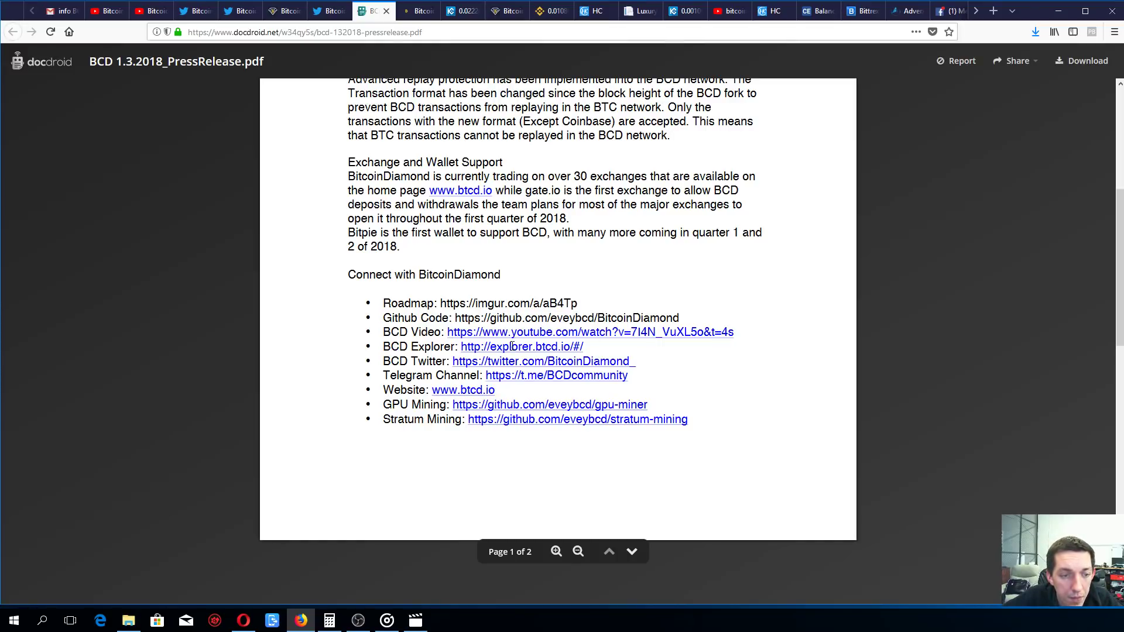
scroll(510, 347, down, 2)
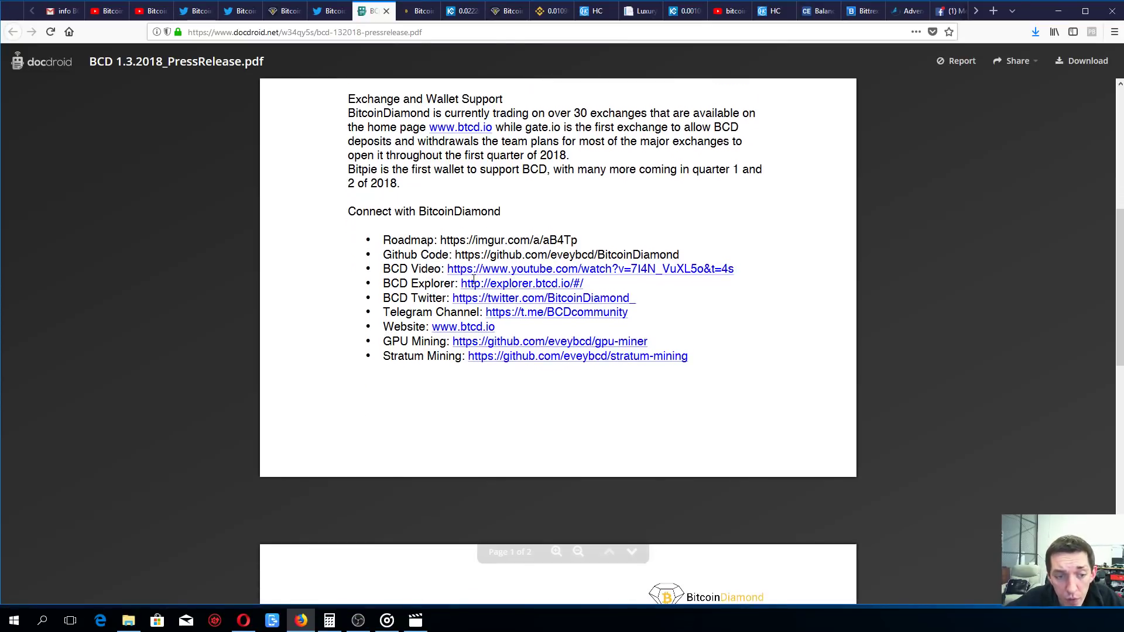
scroll(476, 371, down, 3)
scroll(474, 371, down, 3)
scroll(476, 370, down, 3)
scroll(475, 364, up, 3)
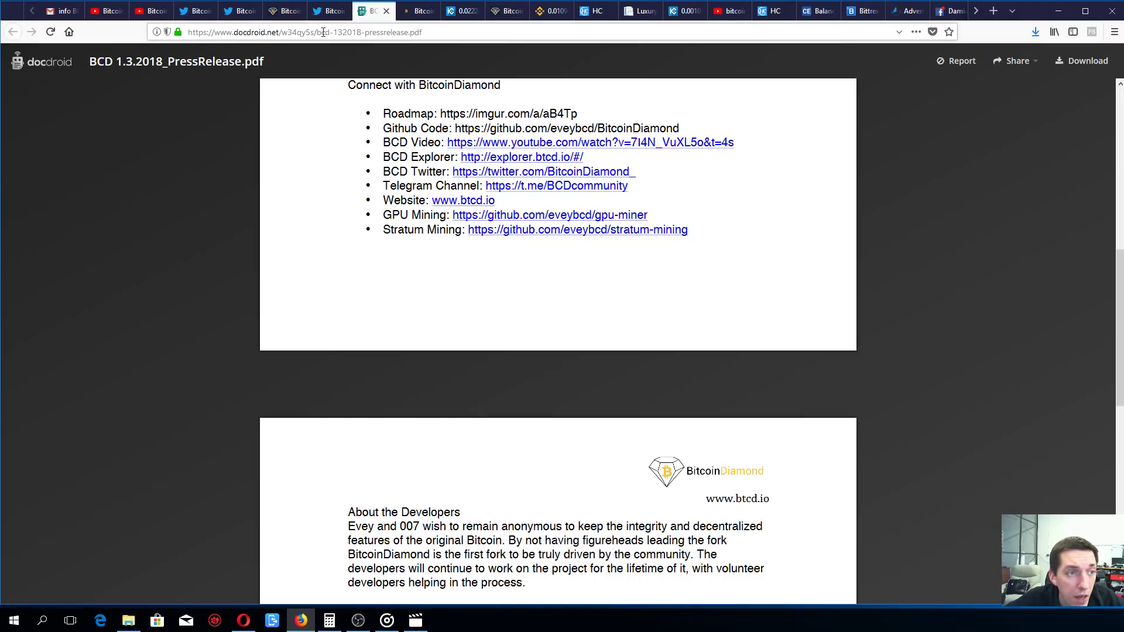
scroll(596, 211, up, 10)
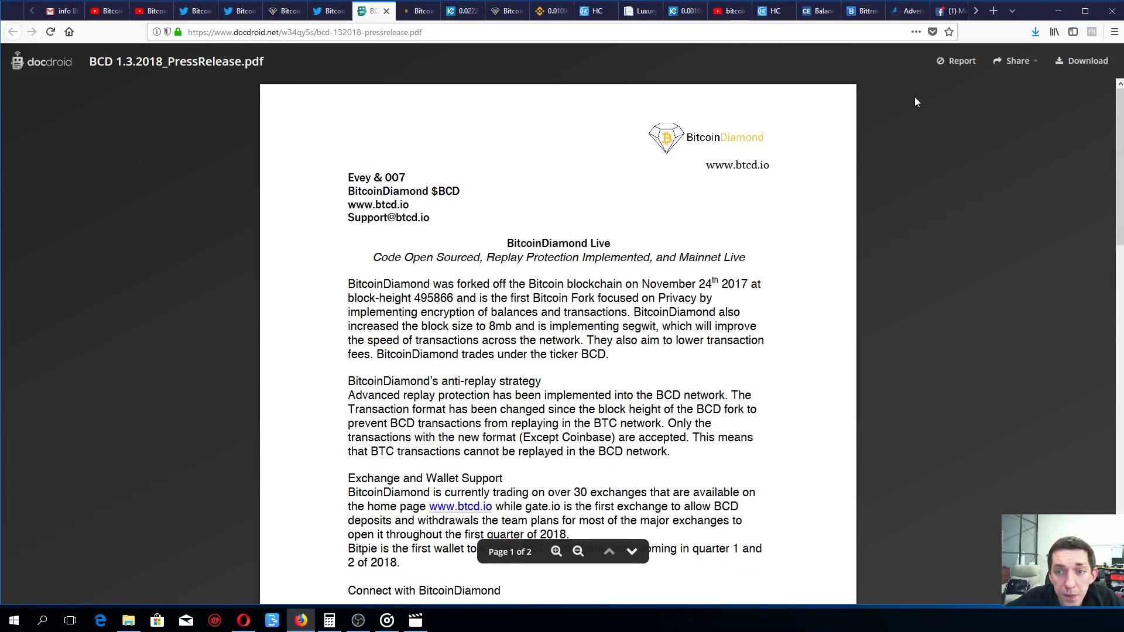
Step: Download the press release PDF and open it with Opera Internet Browser
click(1074, 65)
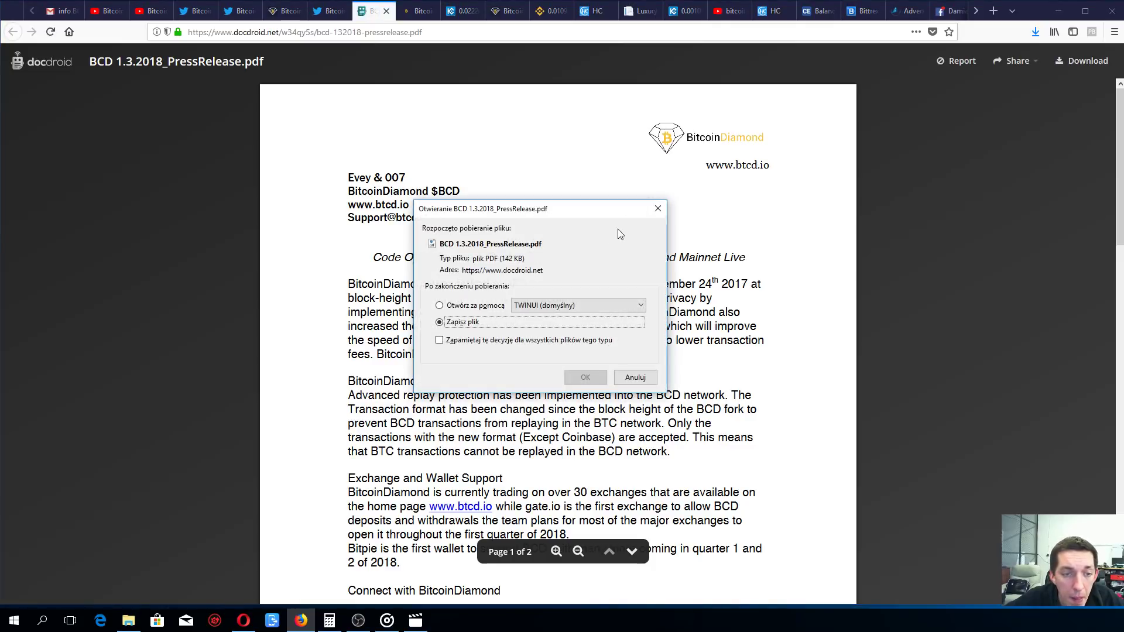
click(476, 305)
click(577, 305)
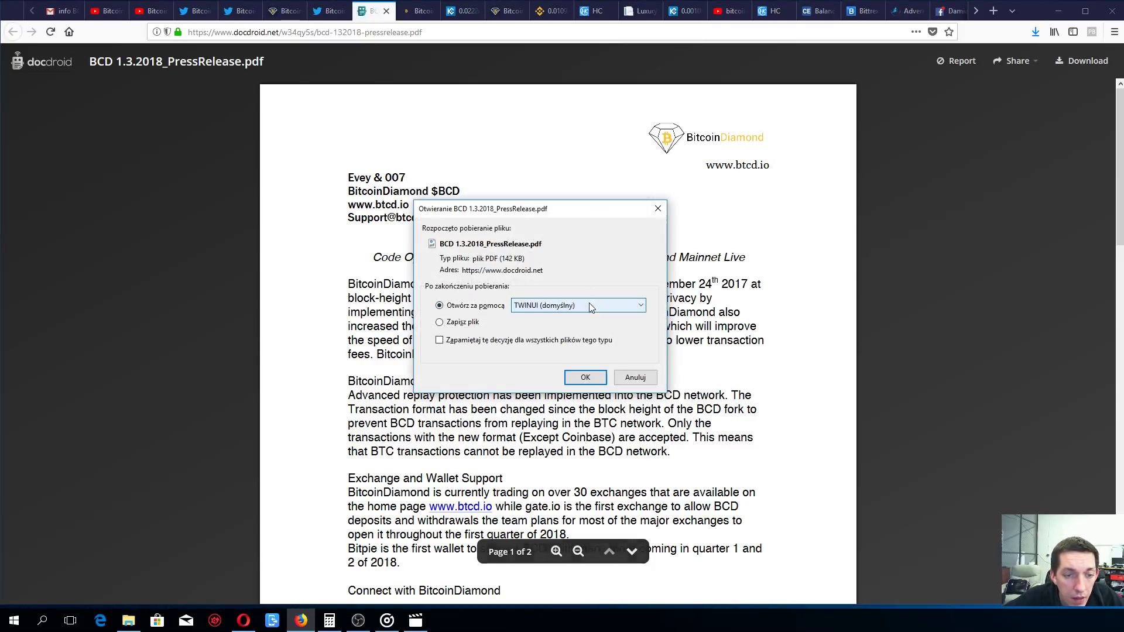
click(585, 378)
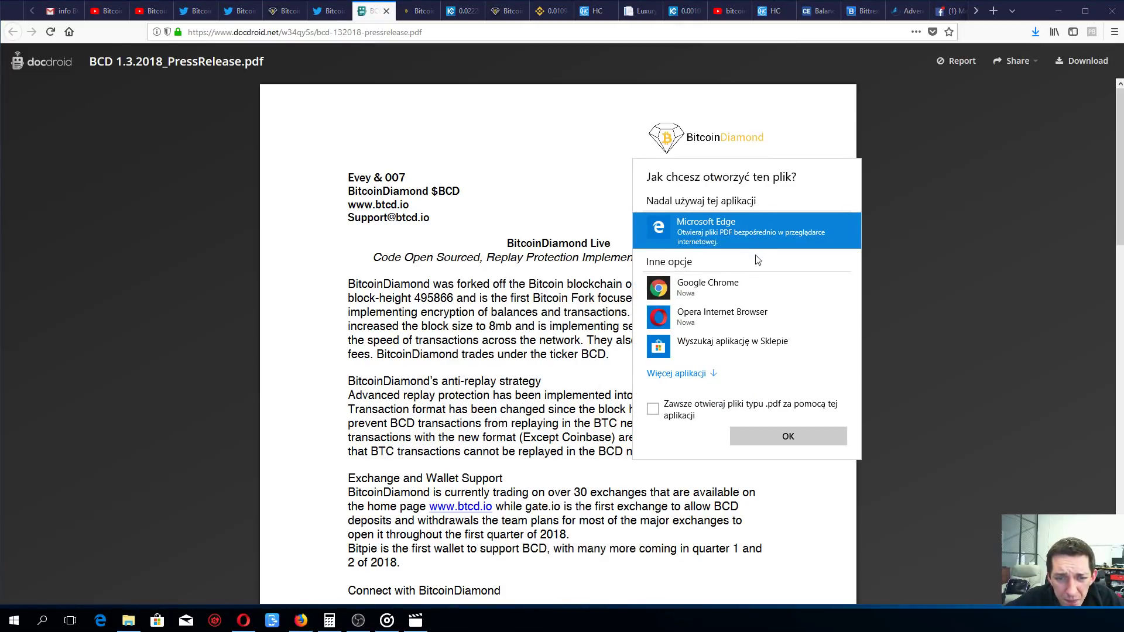
click(762, 319)
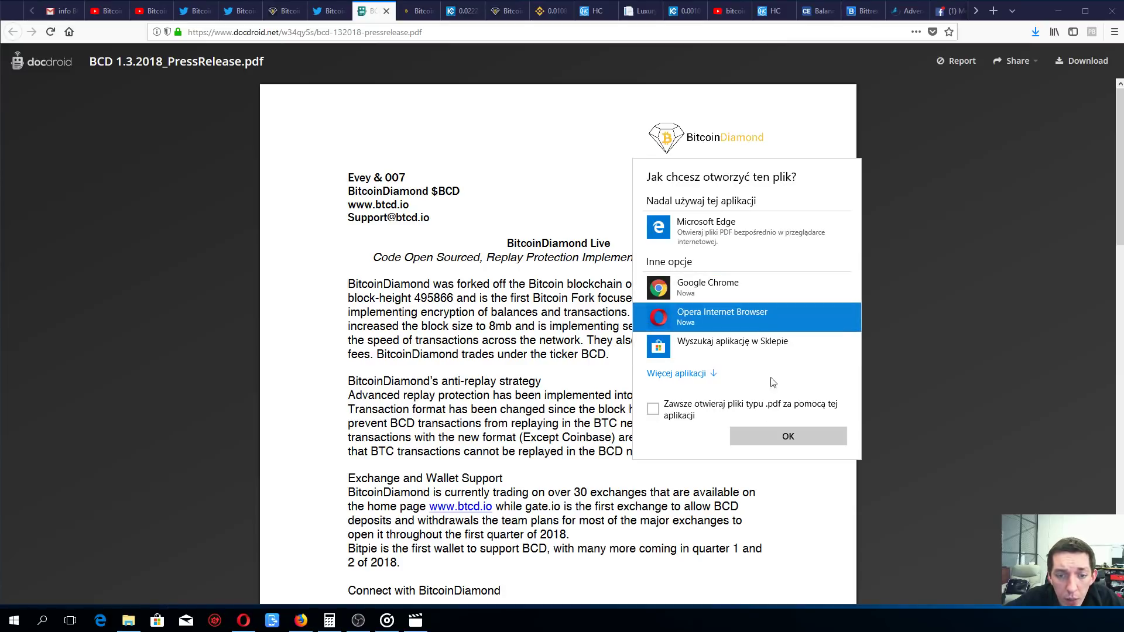
click(787, 436)
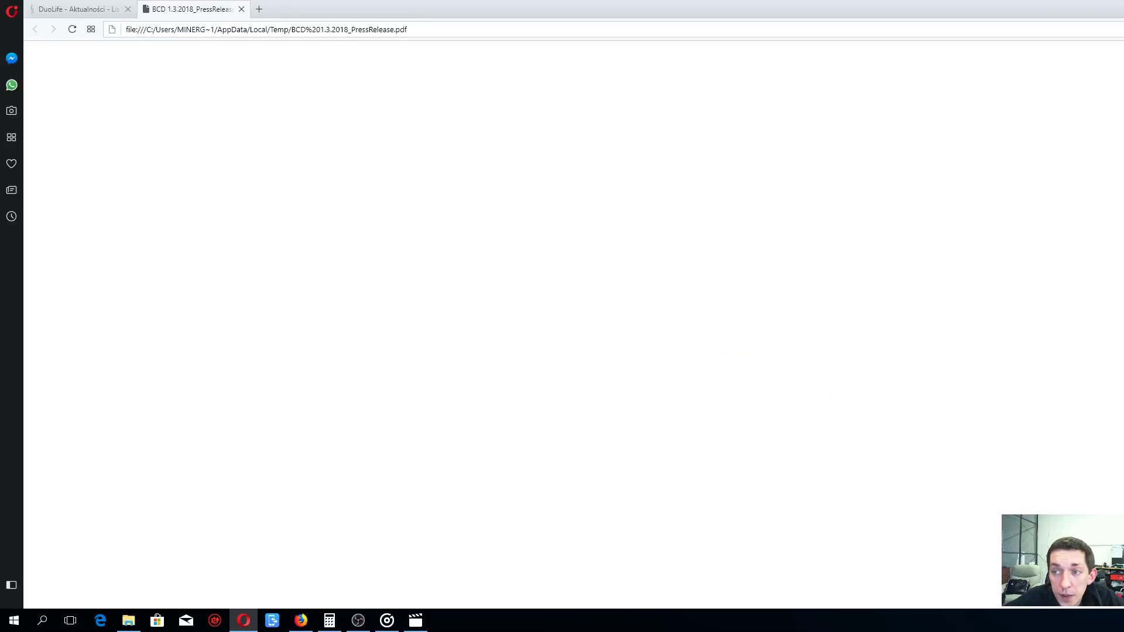
Step: Resize the Opera window and open the BCD Video link in a new tab
drag(730, 9, 731, 8)
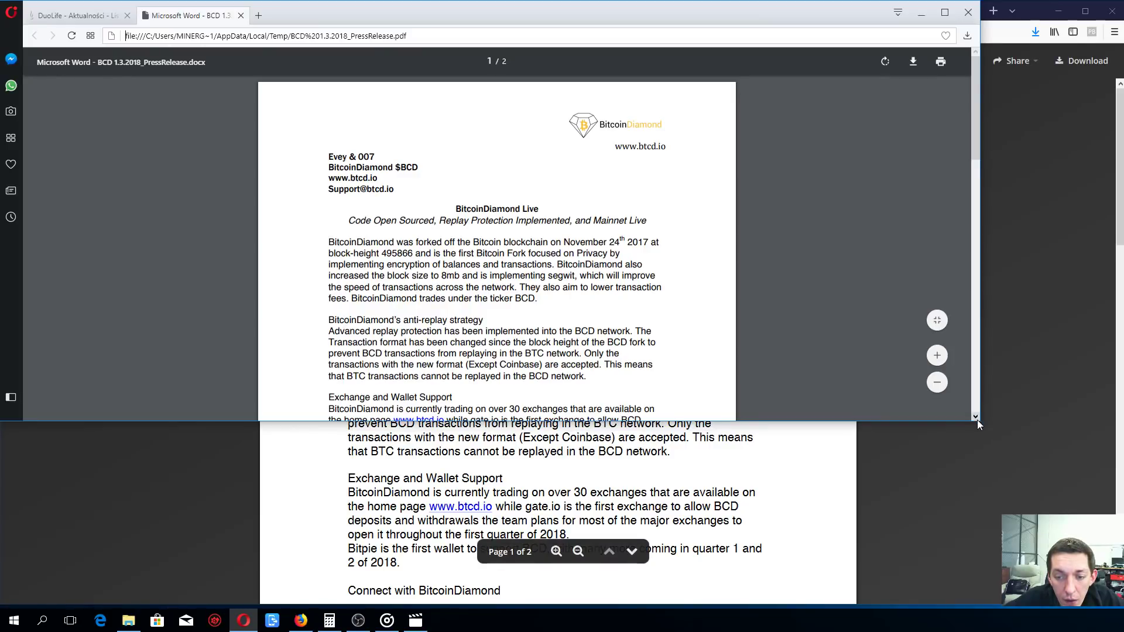
drag(979, 421, 1120, 610)
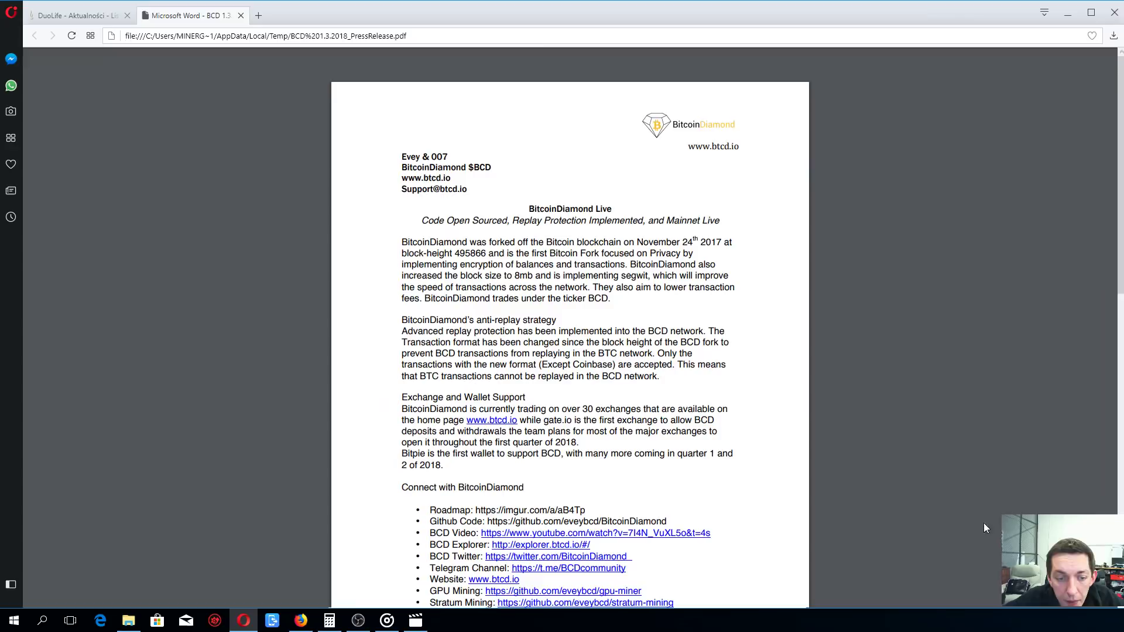
scroll(694, 380, down, 3)
scroll(695, 379, down, 2)
right_click(685, 378)
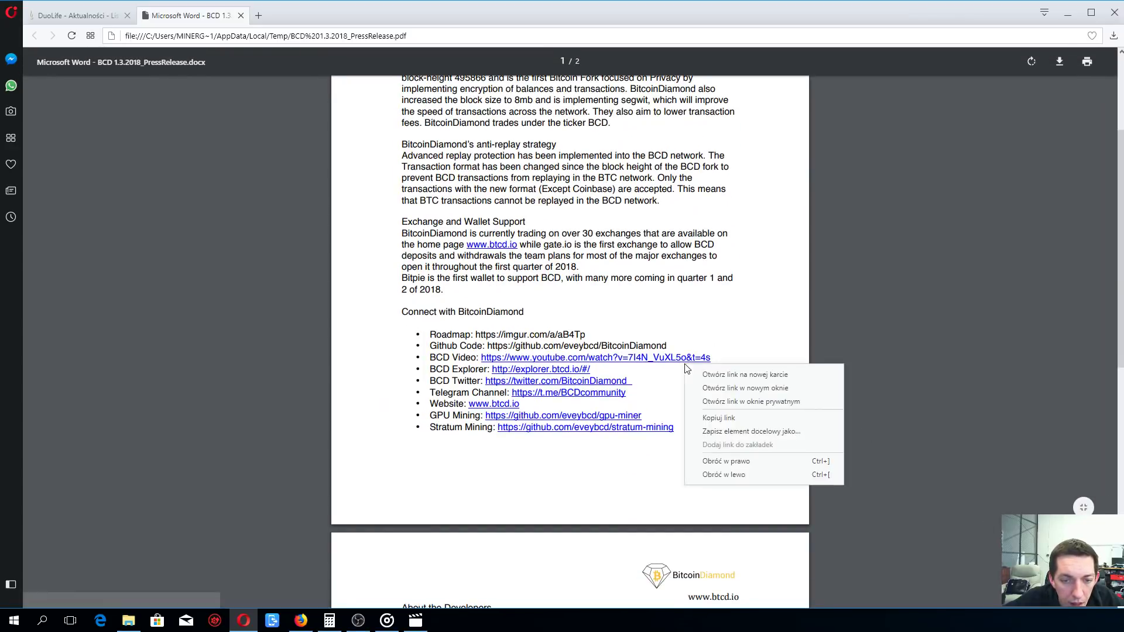
click(713, 376)
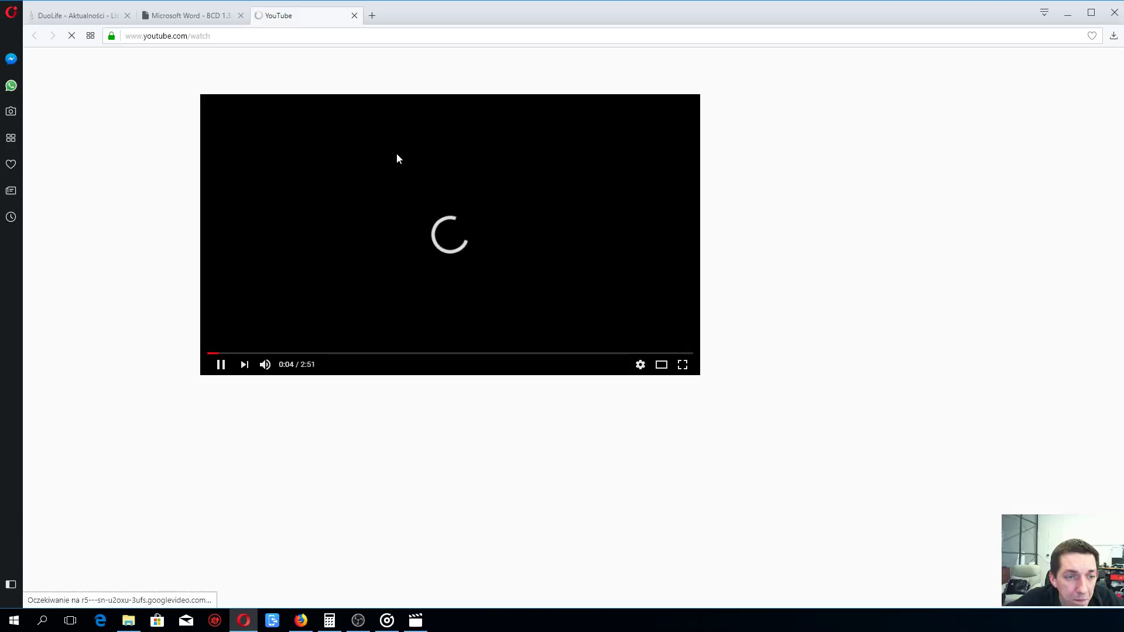
Step: Play the Bitcoin Diamond video, skip ahead to 0:18, then close its tab
click(397, 153)
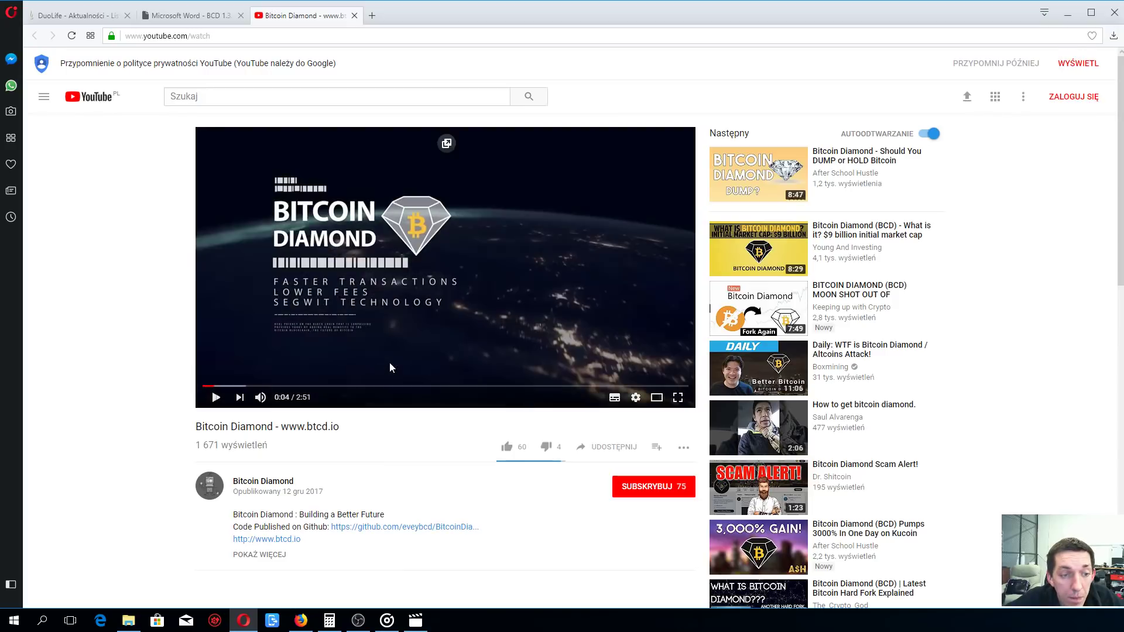
click(389, 363)
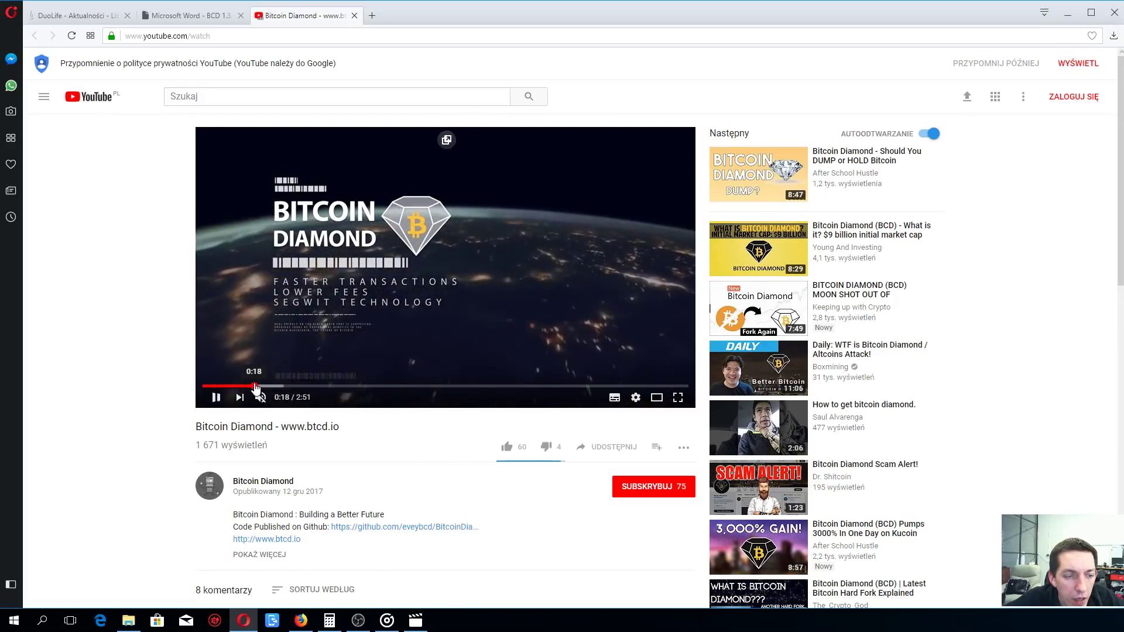
click(255, 386)
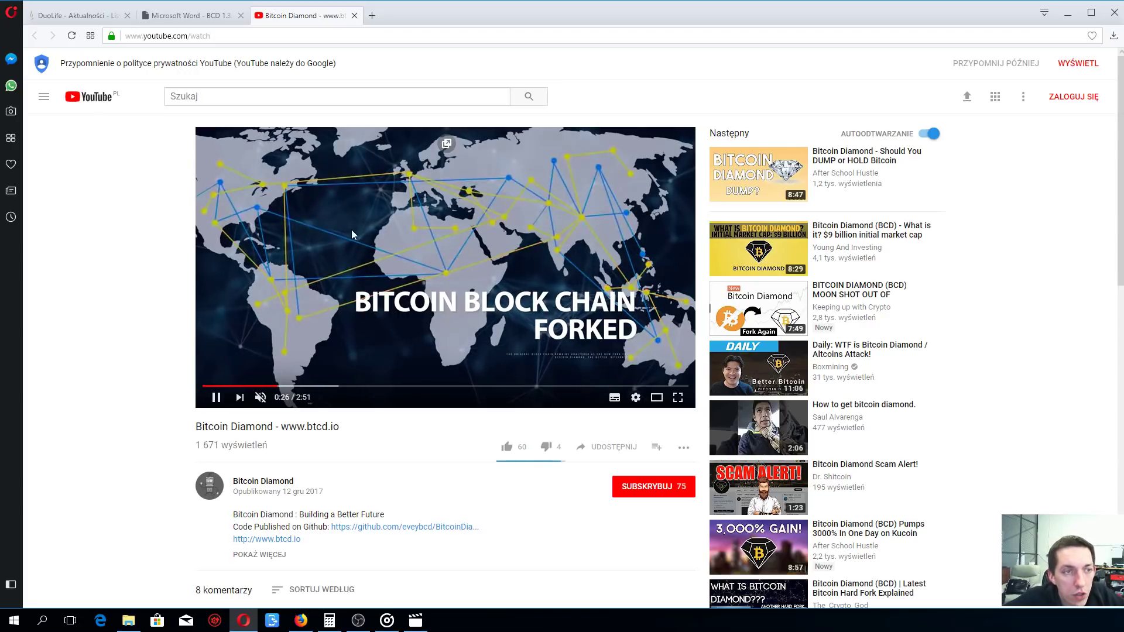
click(355, 14)
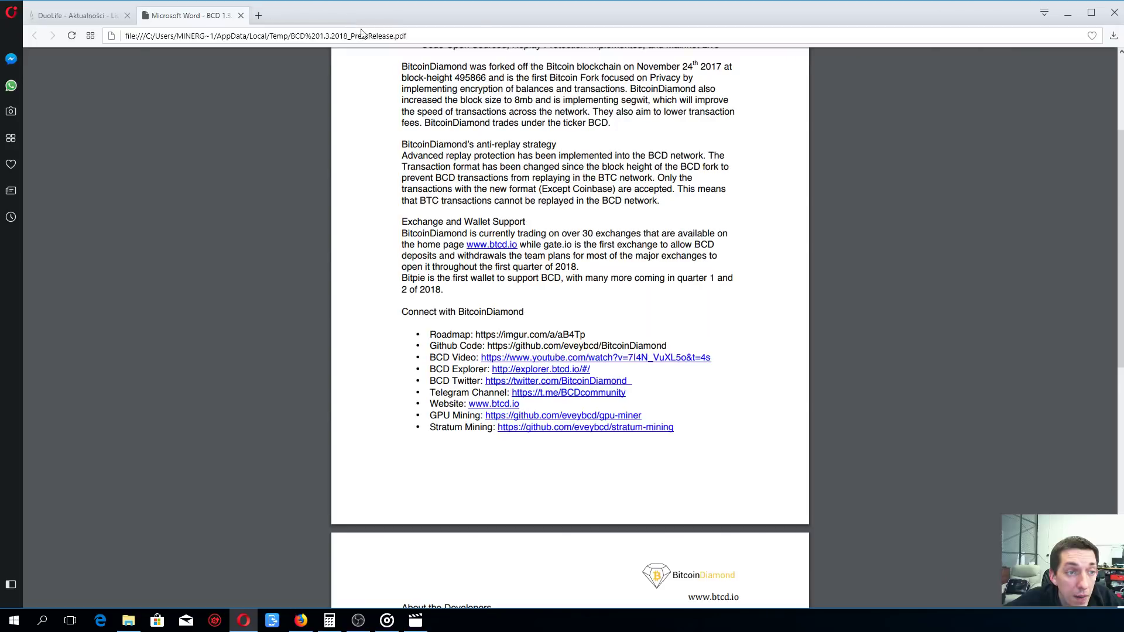
Step: Open the BCD Explorer link in a new tab, browse it, and return to the PDF
right_click(548, 372)
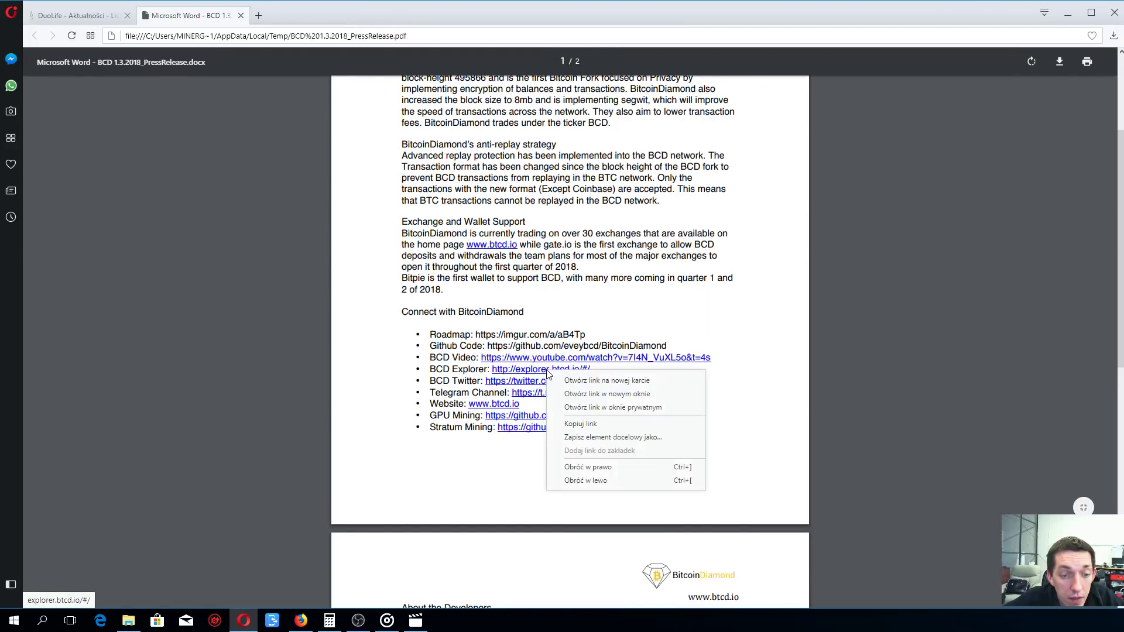
click(605, 381)
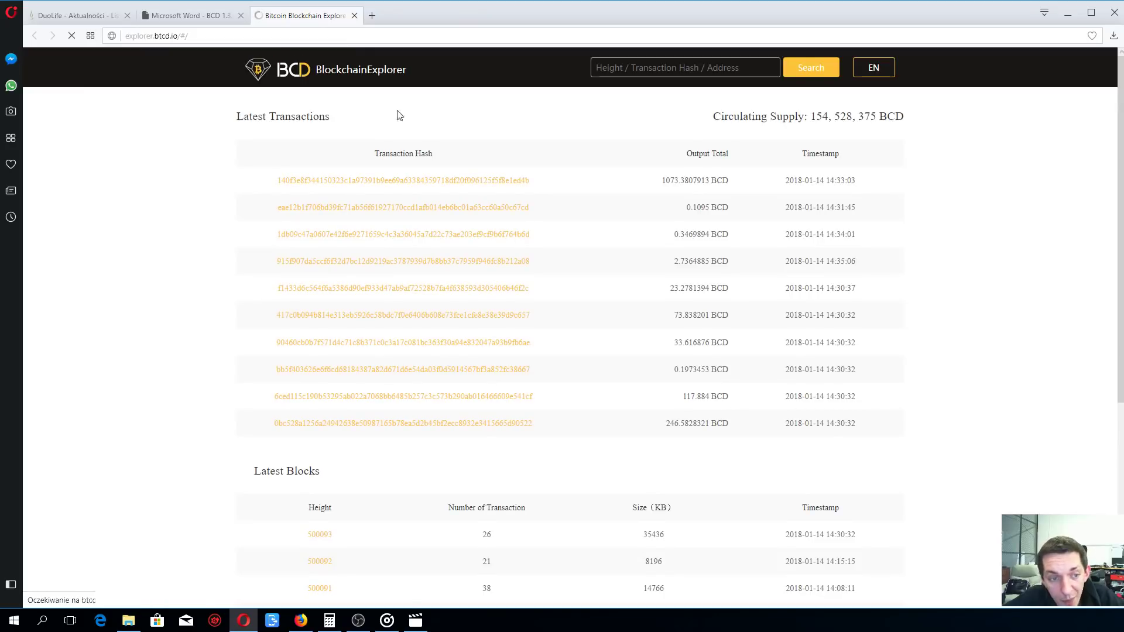
scroll(469, 186, down, 8)
scroll(501, 188, down, 1)
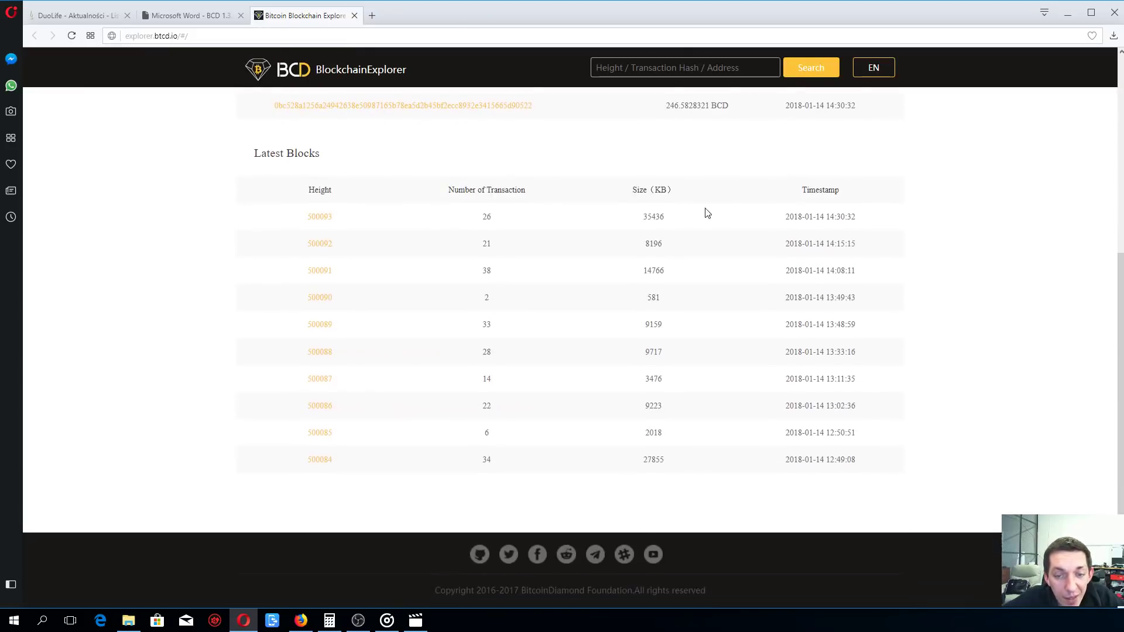
scroll(708, 211, up, 9)
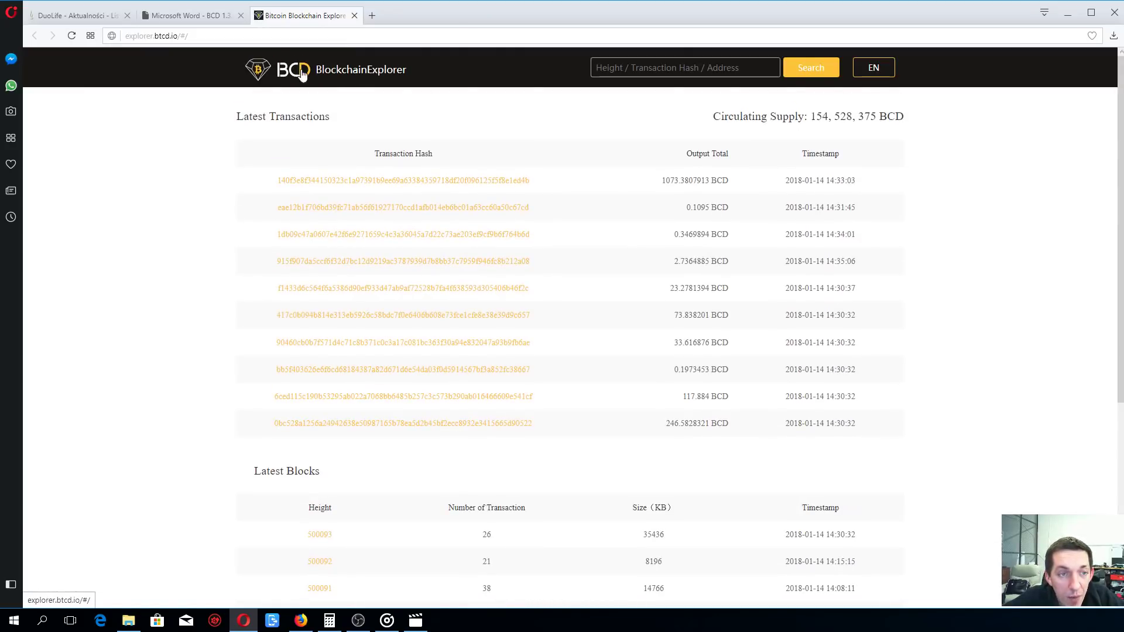
click(188, 15)
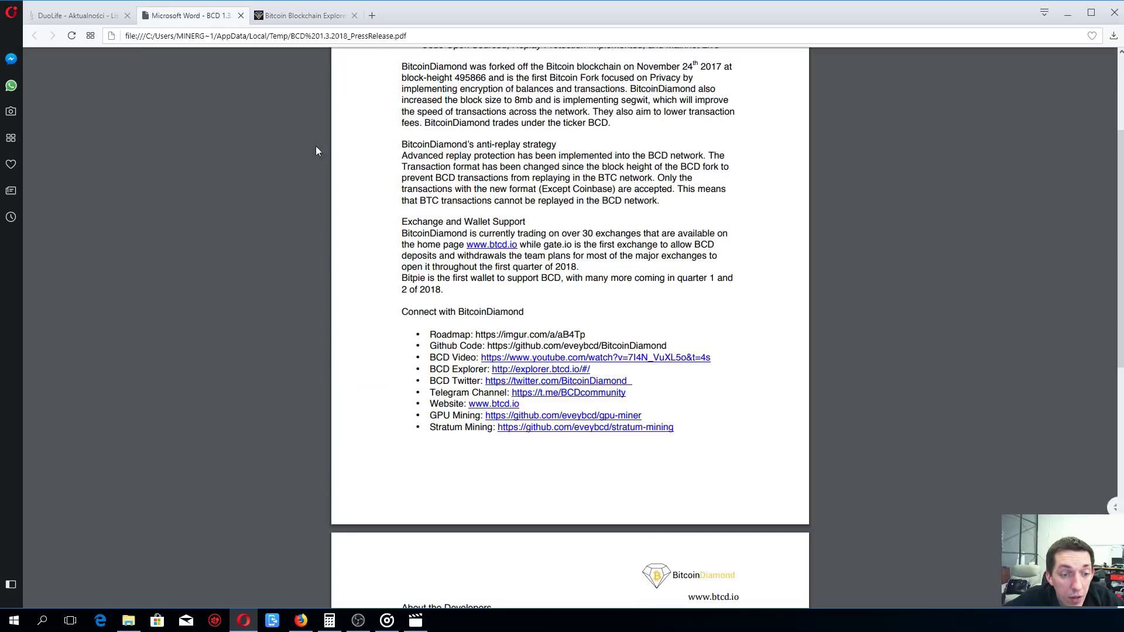
Step: Reopen the explorer link, close the duplicate tab, and switch back to the PDF
right_click(577, 376)
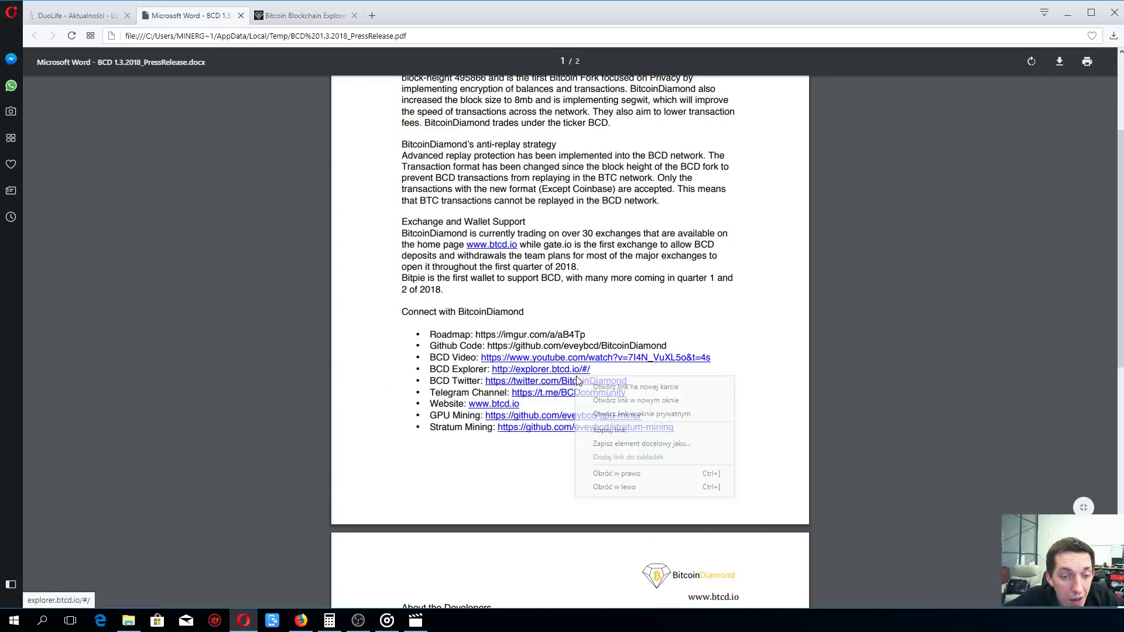
click(623, 425)
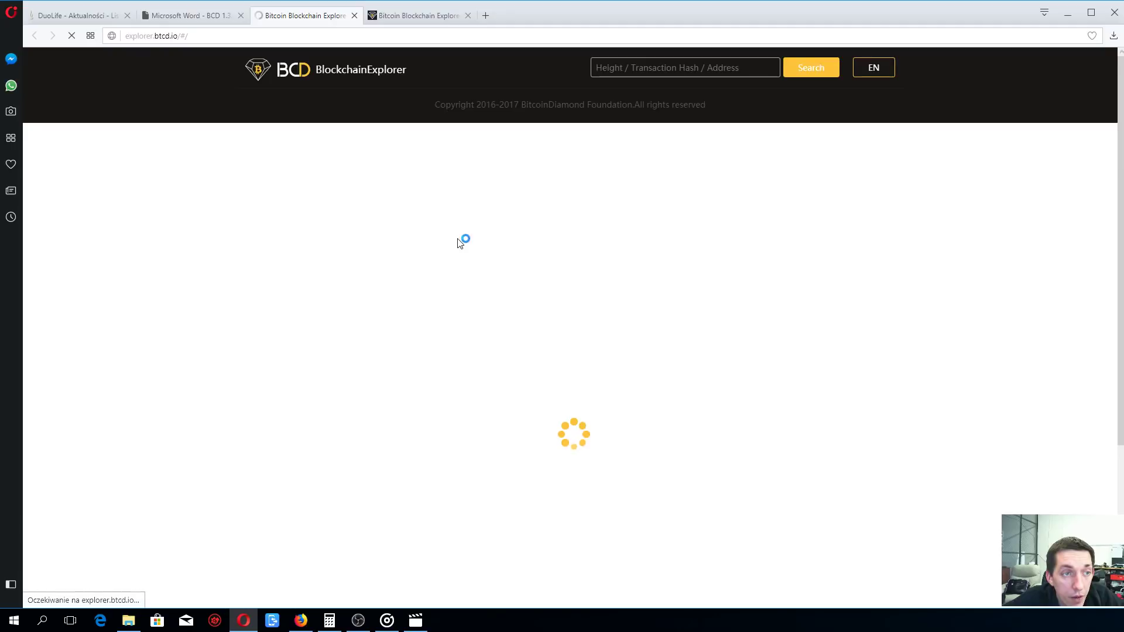
click(354, 15)
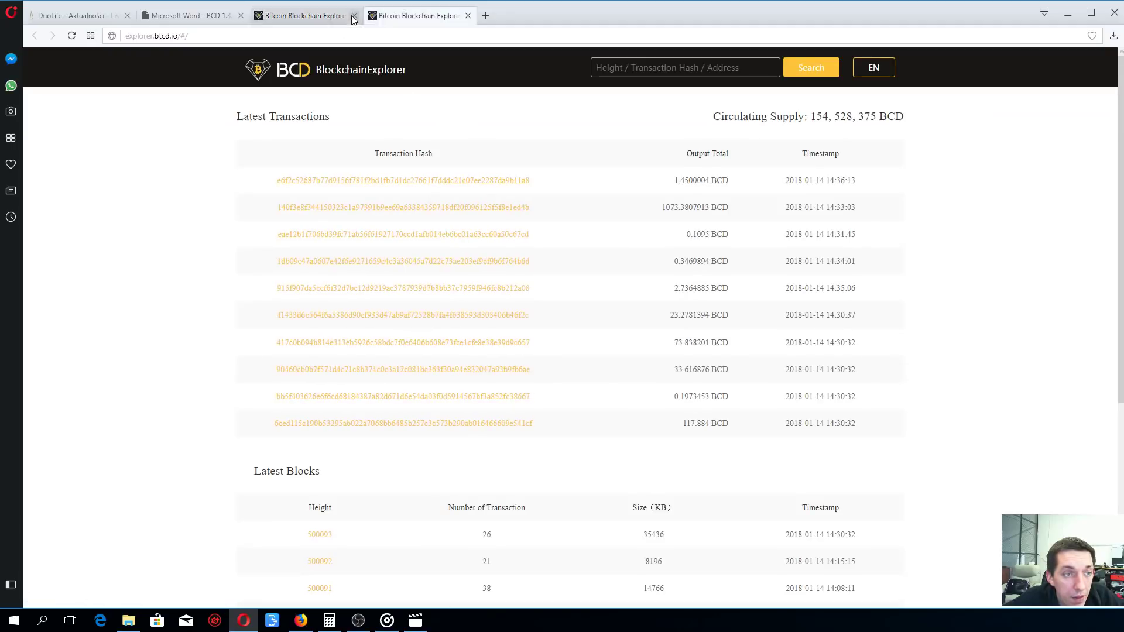
click(185, 15)
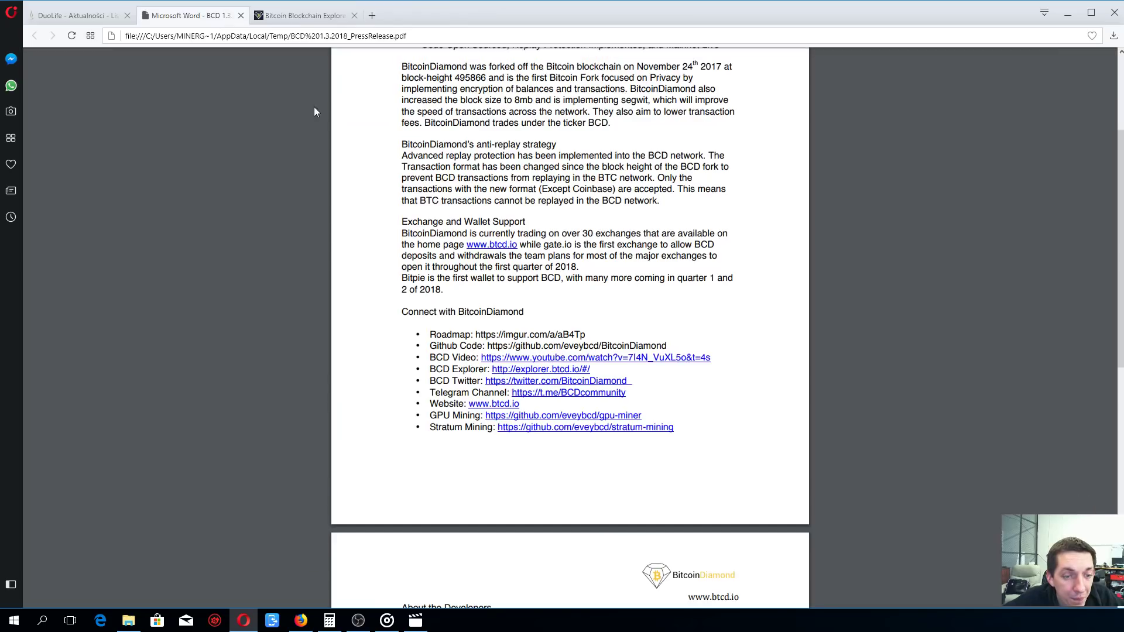
Step: Open the press release's BCD Twitter link in a new tab and return to the PDF
click(528, 380)
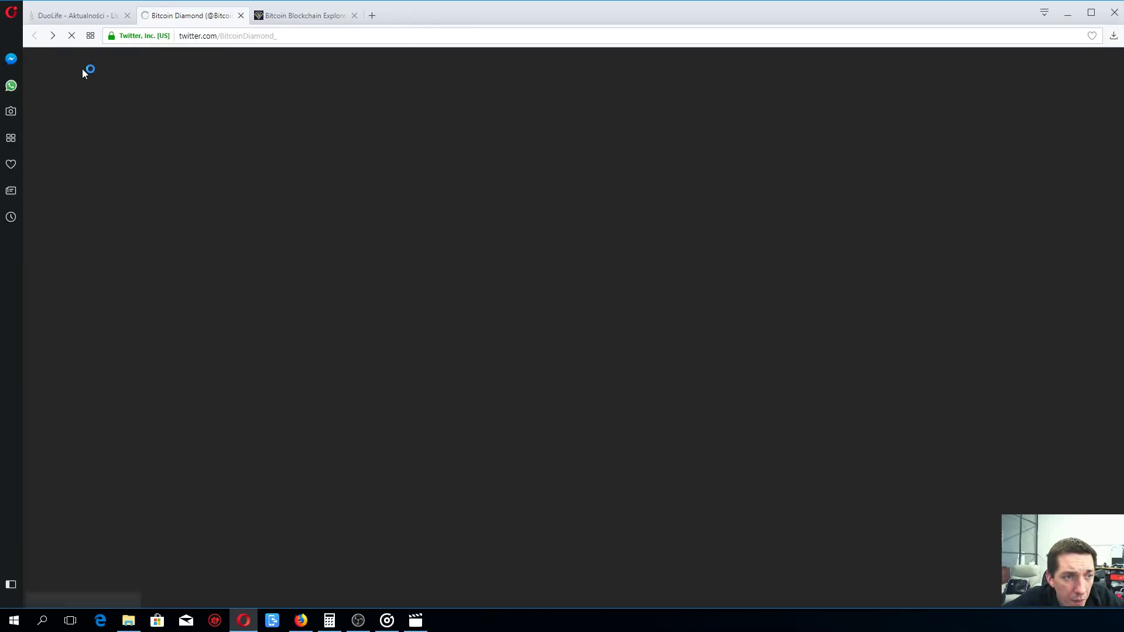
key(alt+Left)
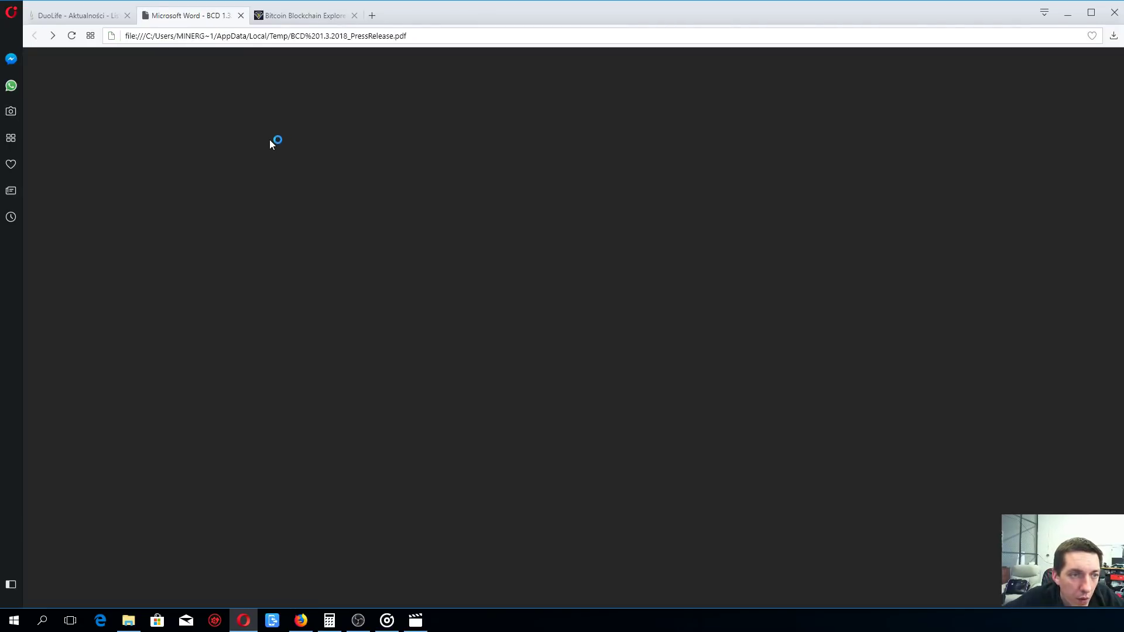
scroll(580, 360, down, 3)
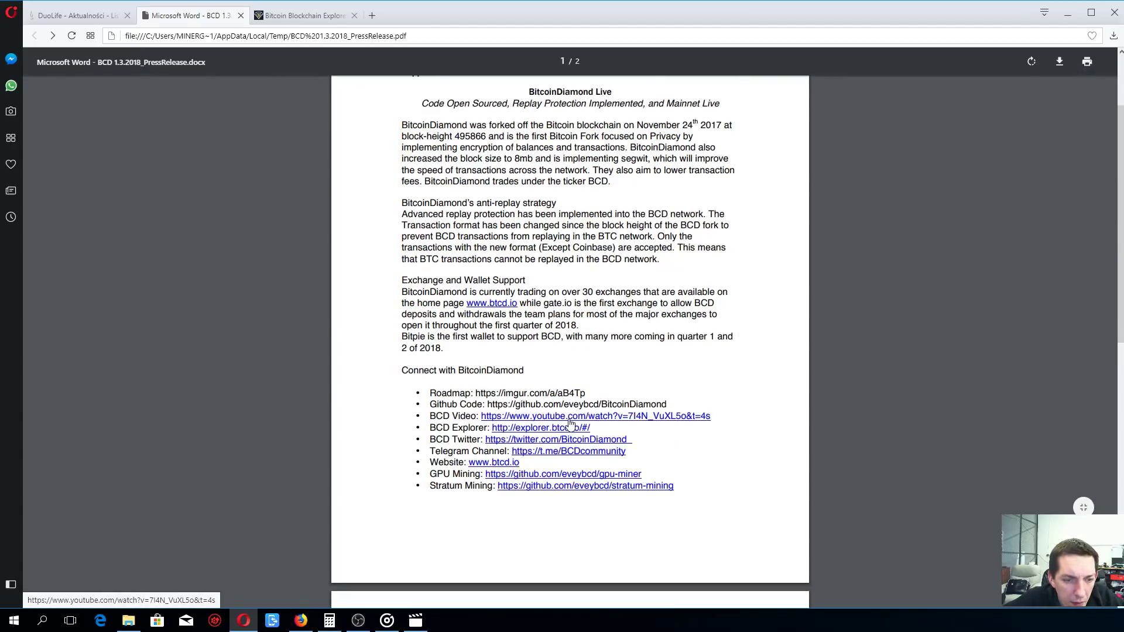
right_click(571, 443)
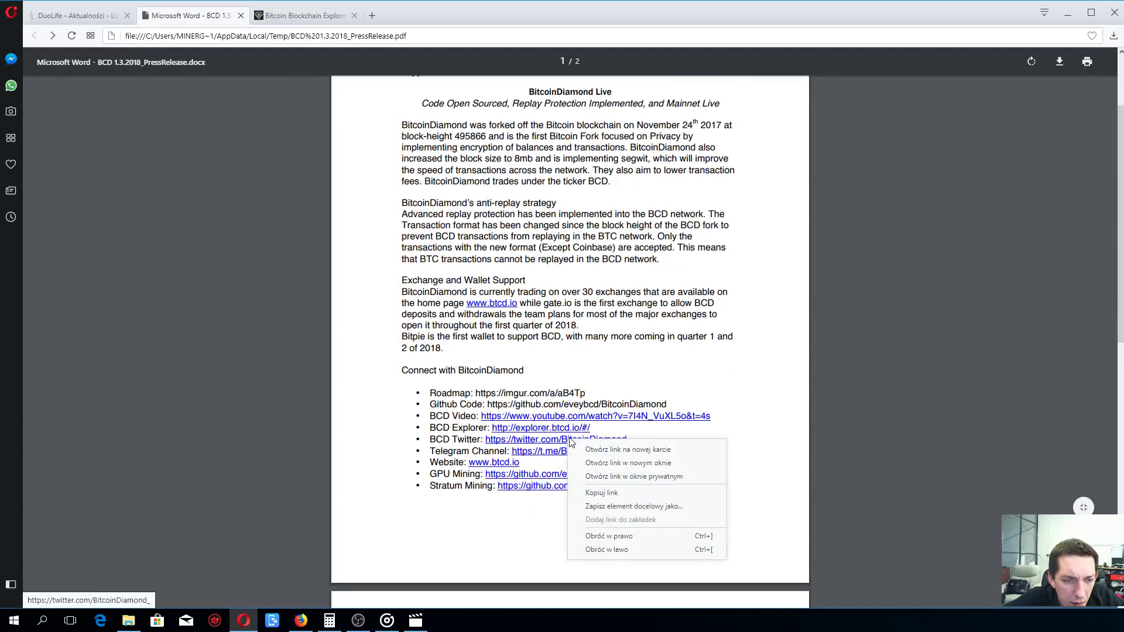
click(647, 453)
click(185, 15)
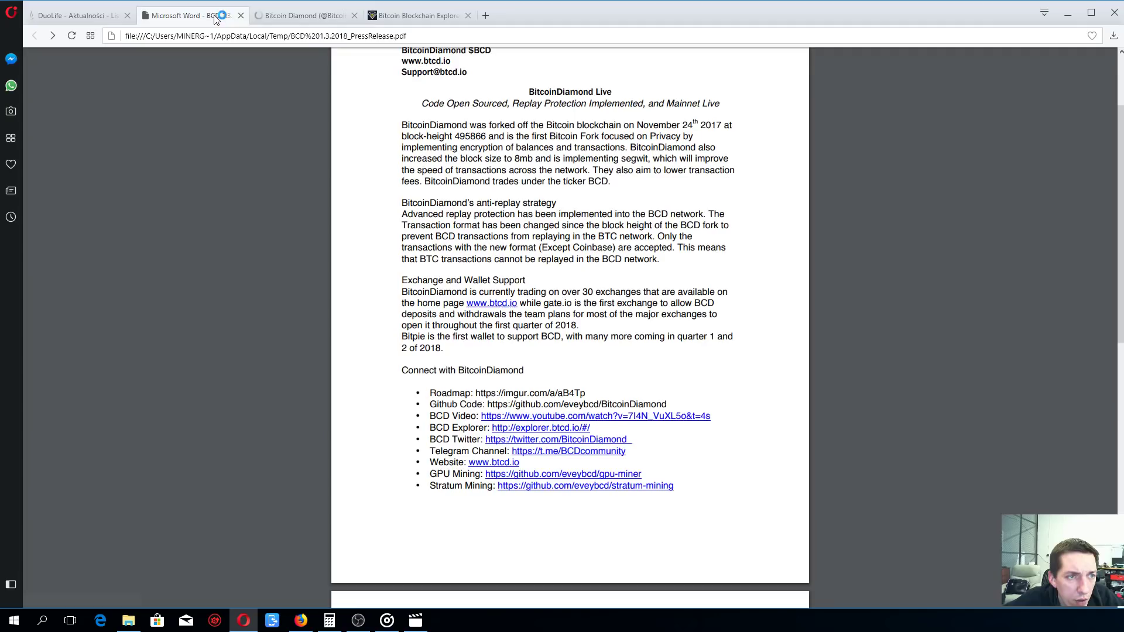
Step: Open the Telegram Channel link in a new tab, keeping the press release in view
right_click(530, 453)
click(568, 466)
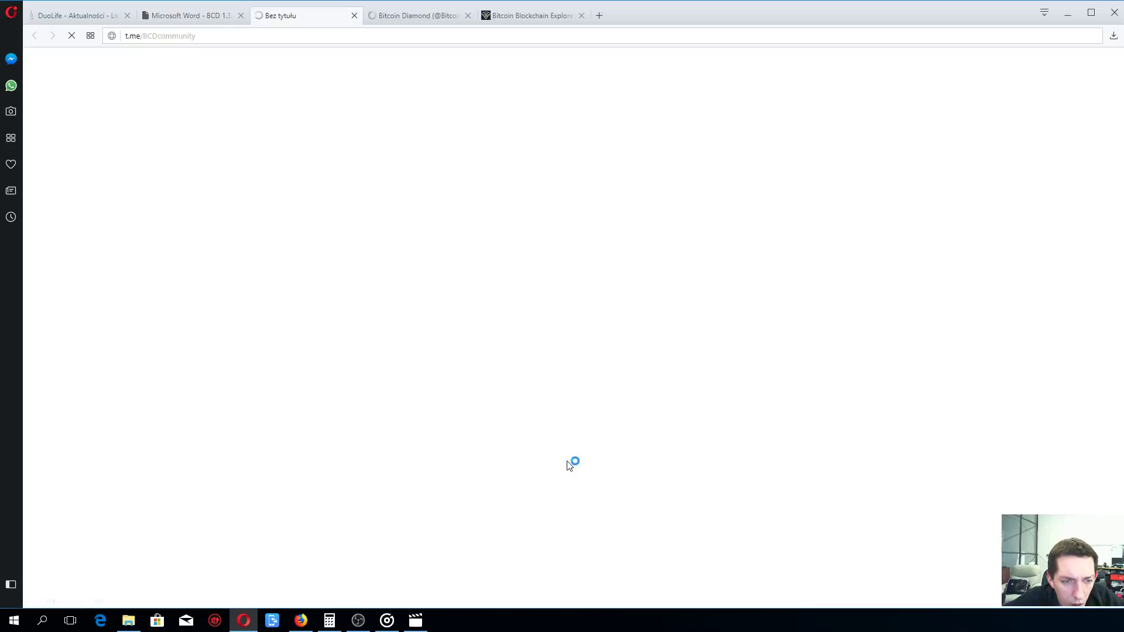
click(189, 15)
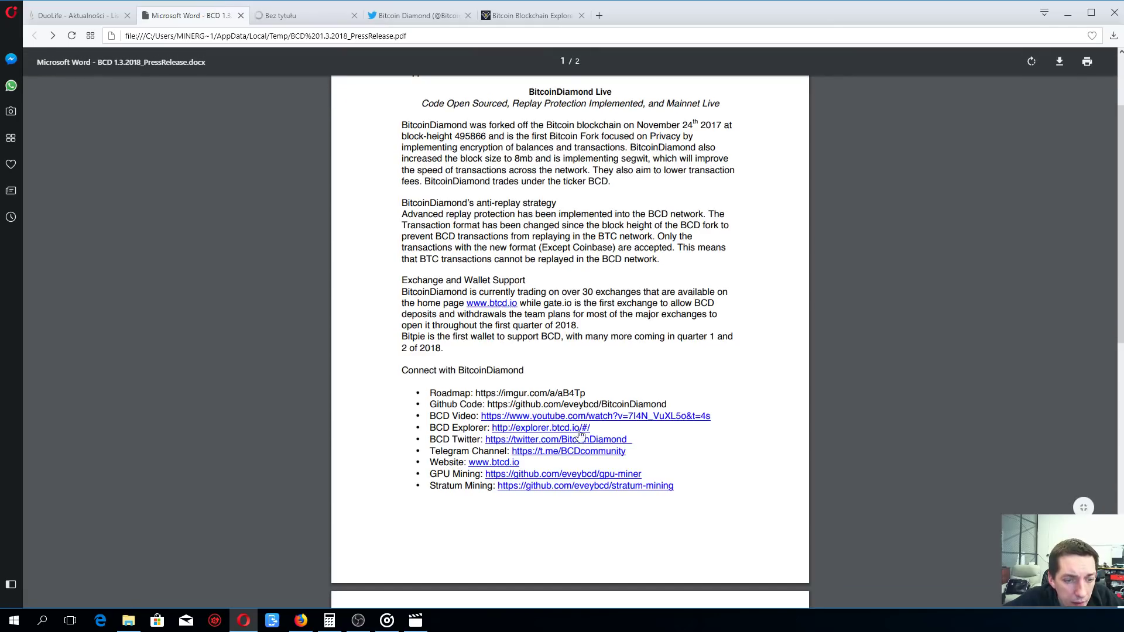
Step: Open the GPU Mining and Stratum Mining links in new tabs, then view the Bitcoin Diamond Twitter profile
right_click(583, 474)
click(651, 481)
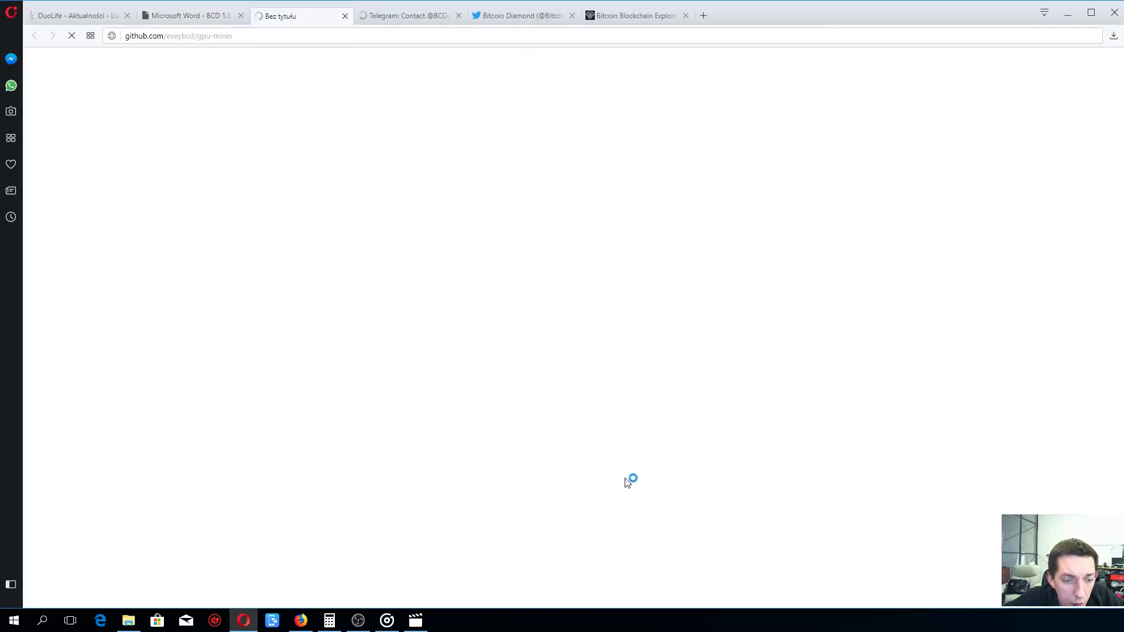
click(189, 14)
right_click(537, 488)
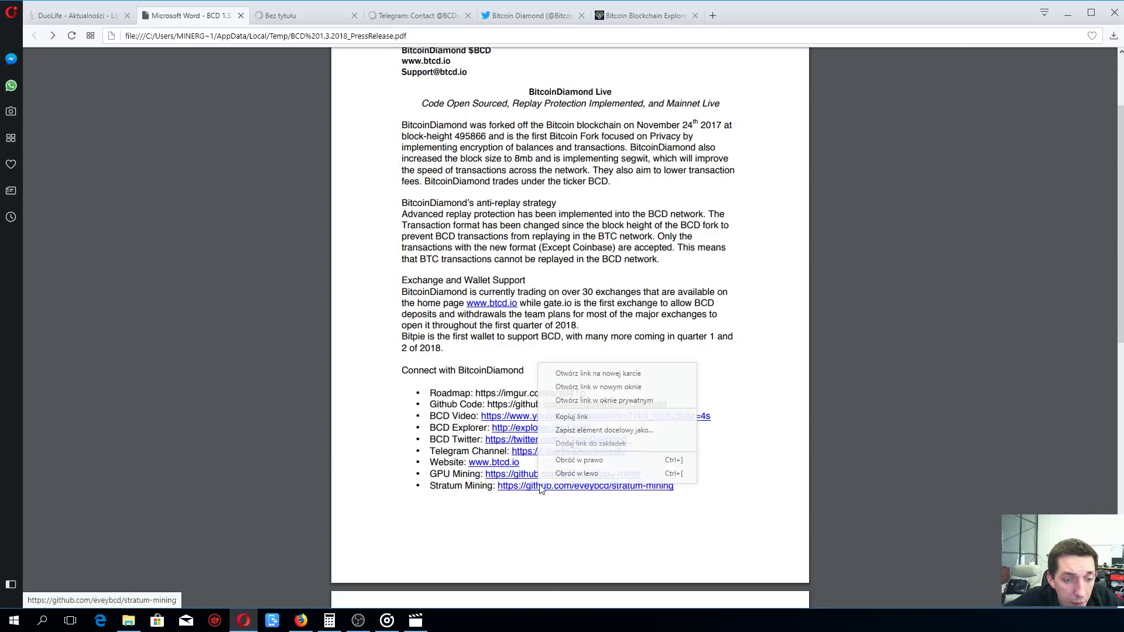
click(597, 373)
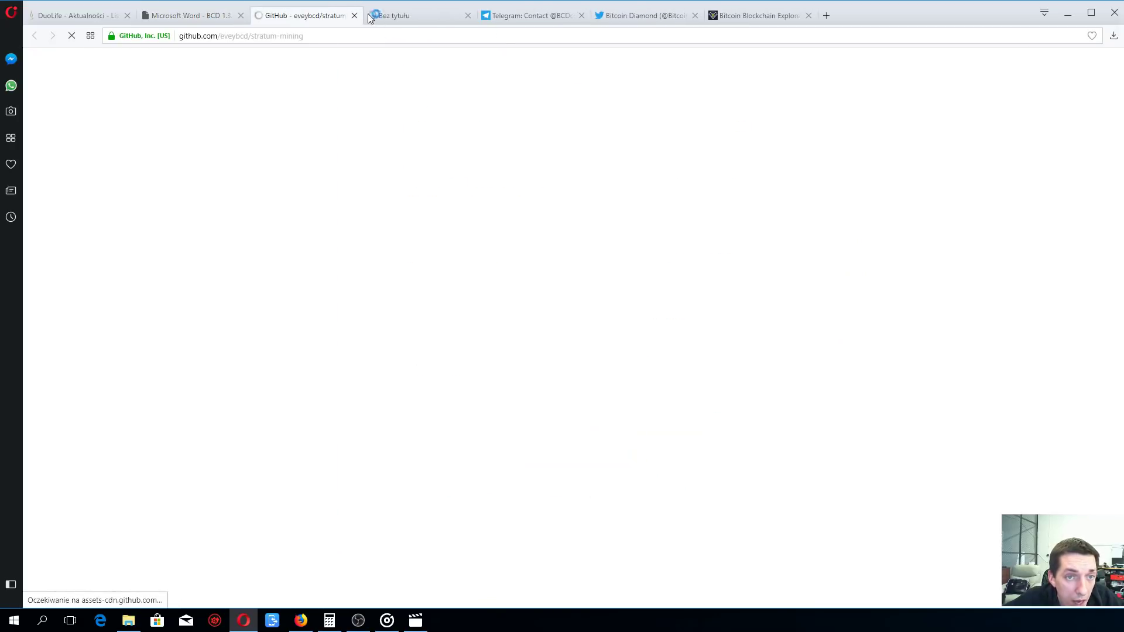
click(633, 15)
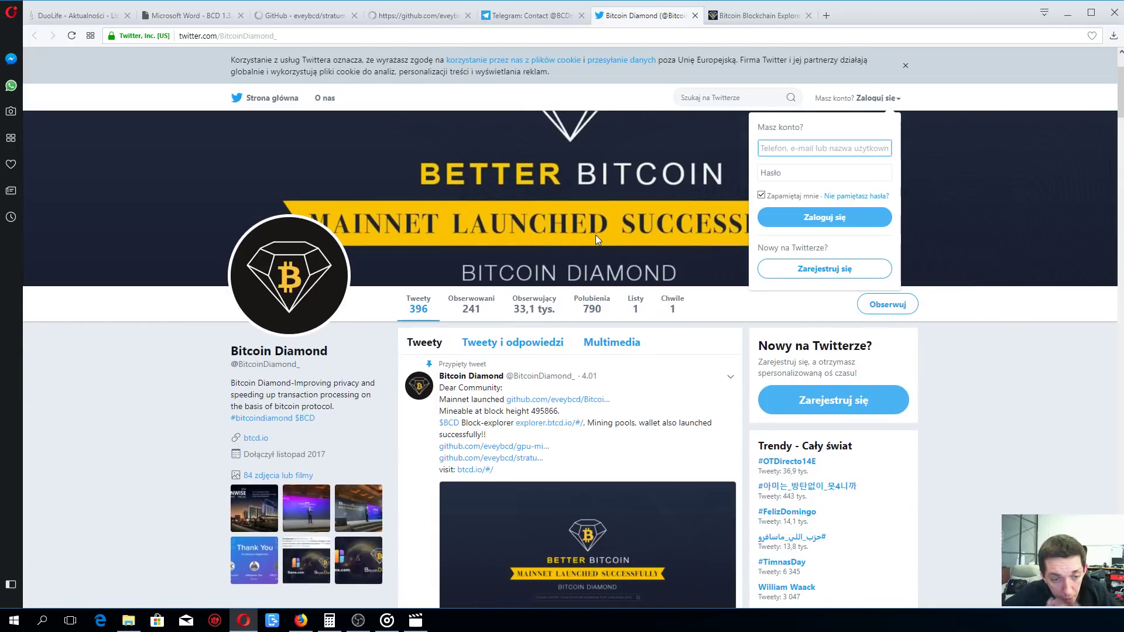
scroll(597, 238, down, 2)
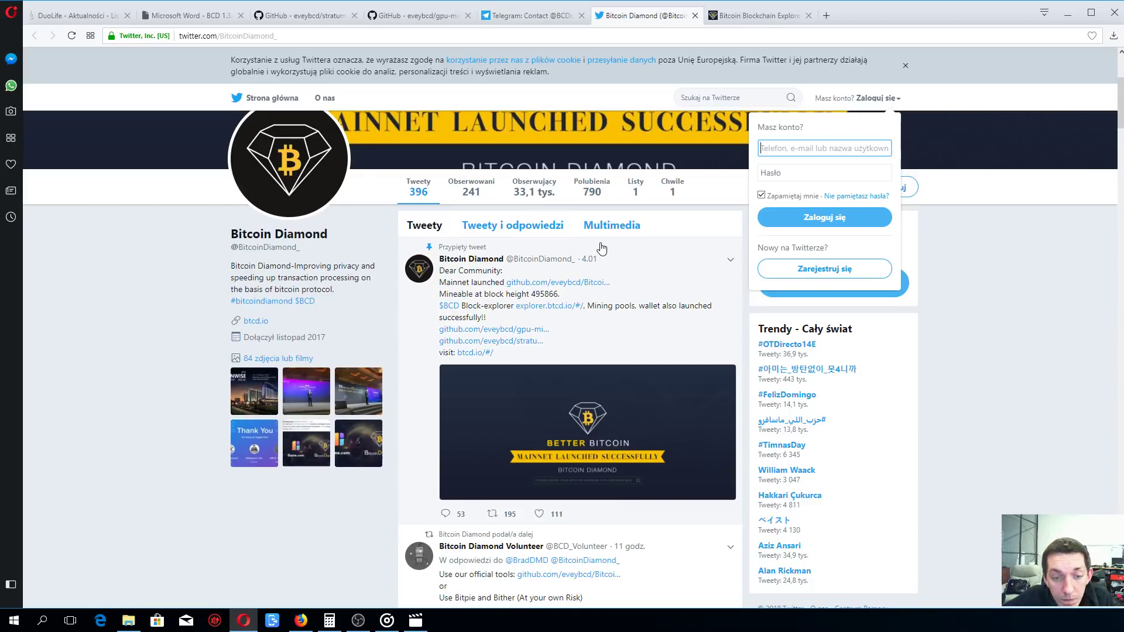
scroll(604, 268, down, 1)
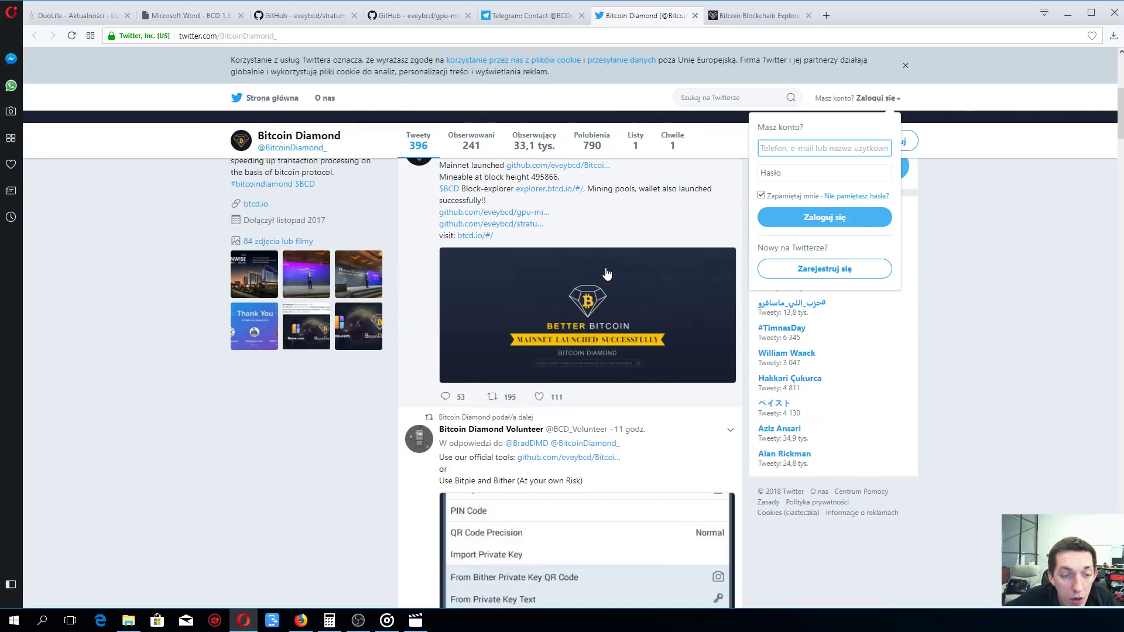
scroll(606, 274, down, 1)
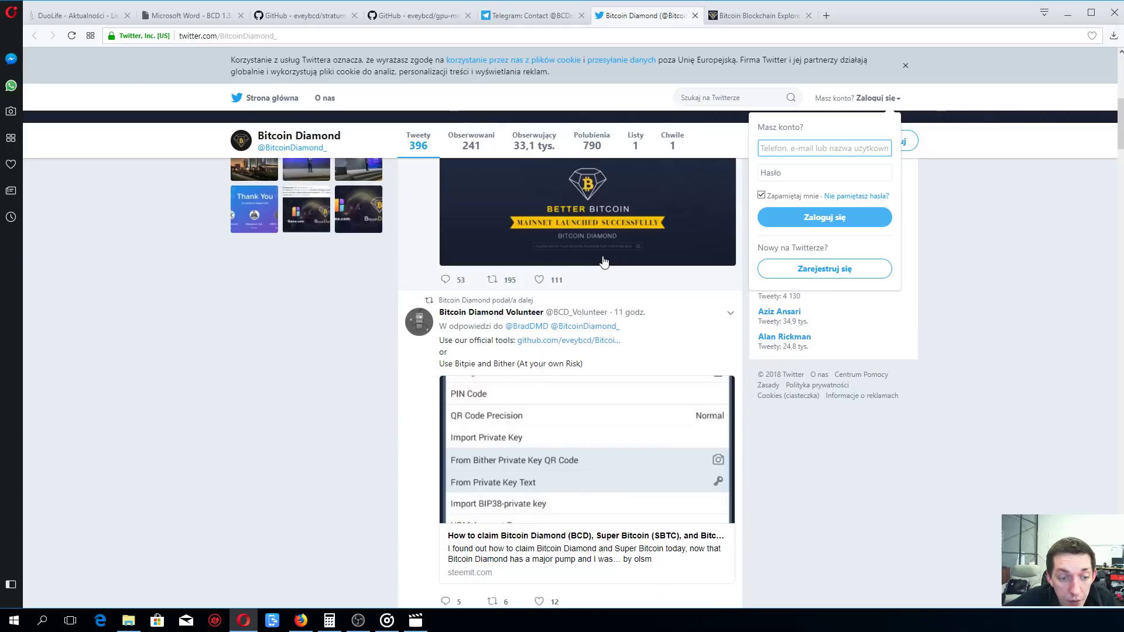
scroll(604, 263, down, 2)
scroll(604, 262, down, 2)
scroll(605, 263, down, 1)
scroll(605, 262, down, 1)
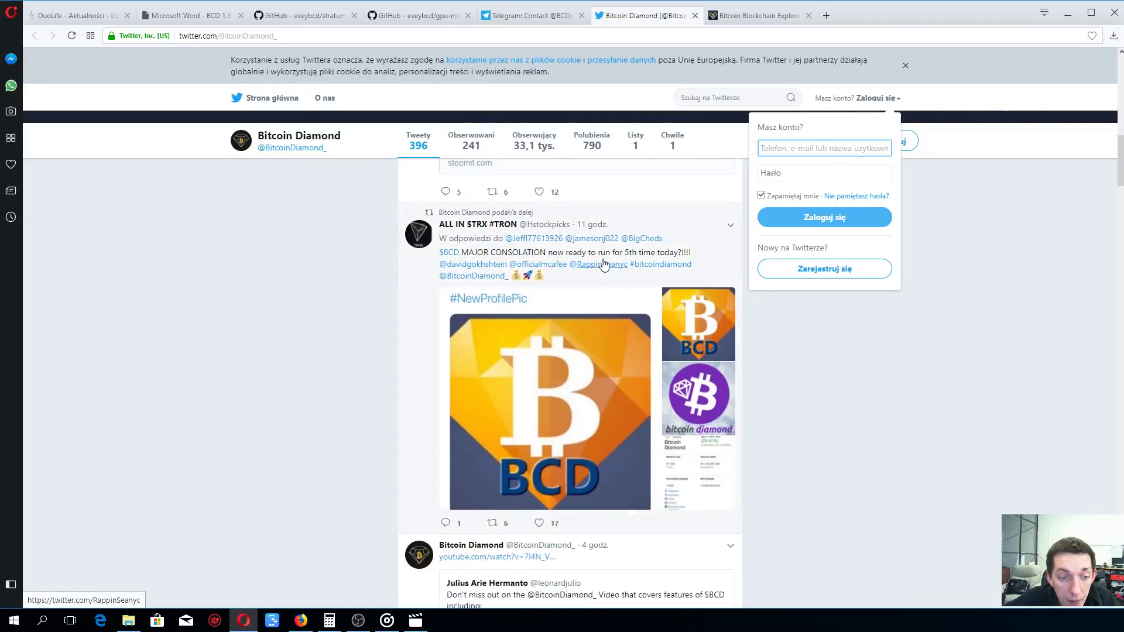
scroll(605, 263, up, 5)
scroll(605, 254, up, 5)
scroll(606, 253, up, 3)
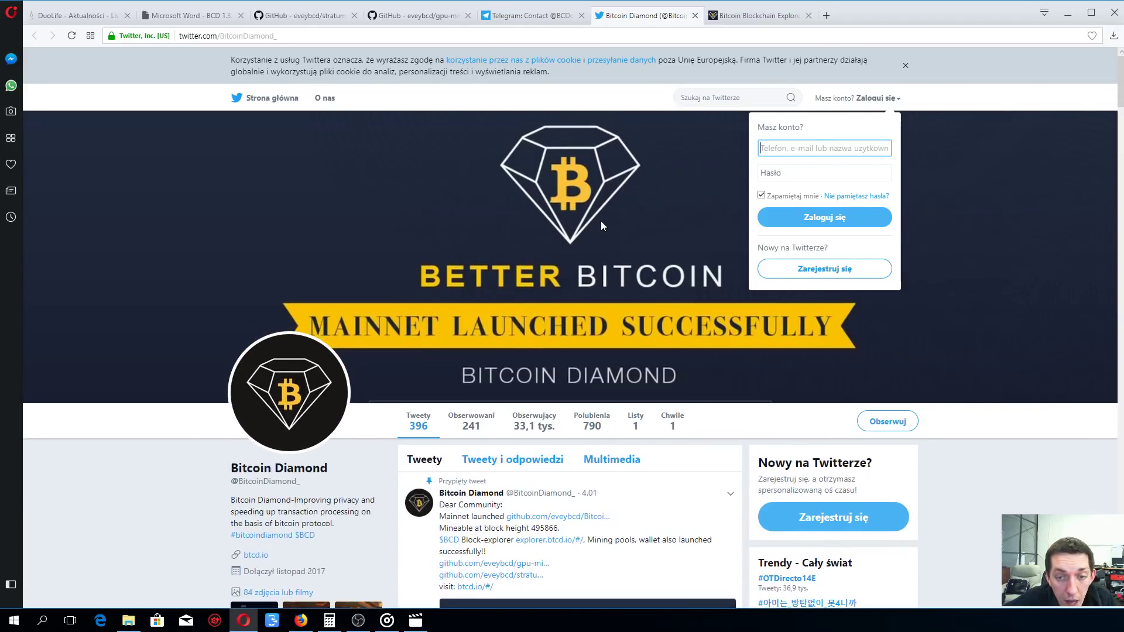
Step: Close the Twitter tab and view the Bitcoin Diamond Telegram group, dismissing the unknown-protocol warnings
click(696, 15)
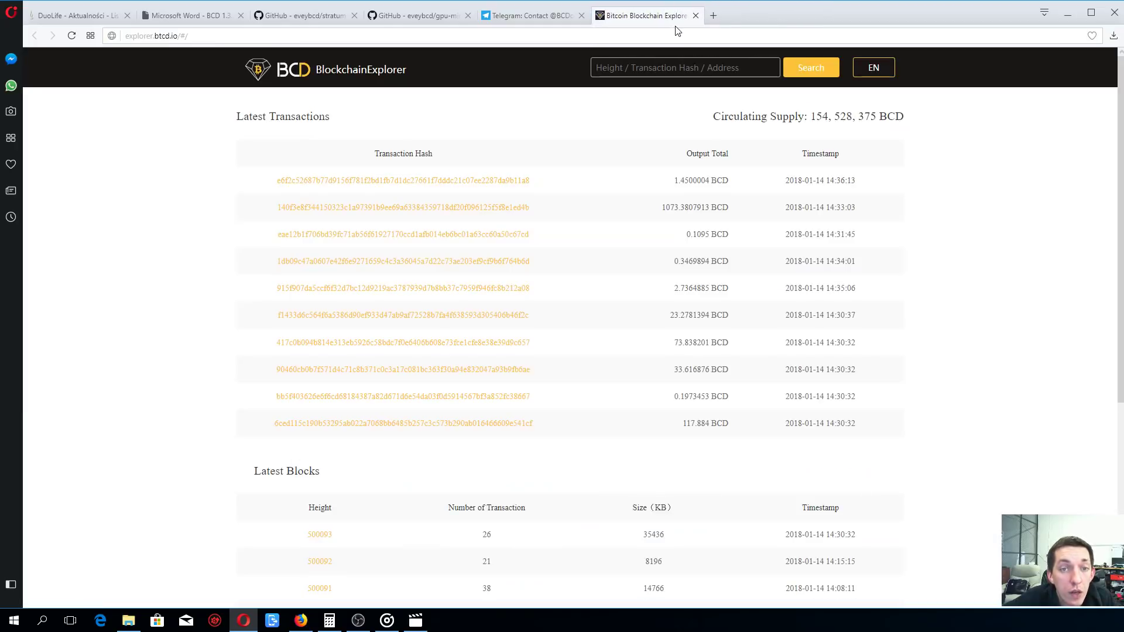
click(527, 15)
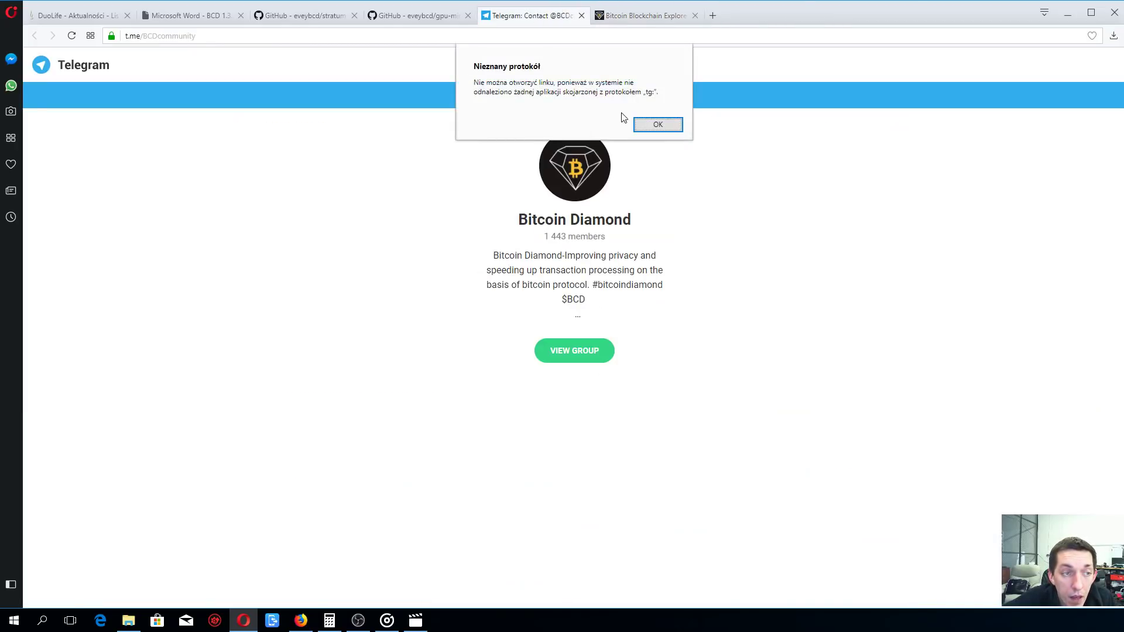
click(658, 126)
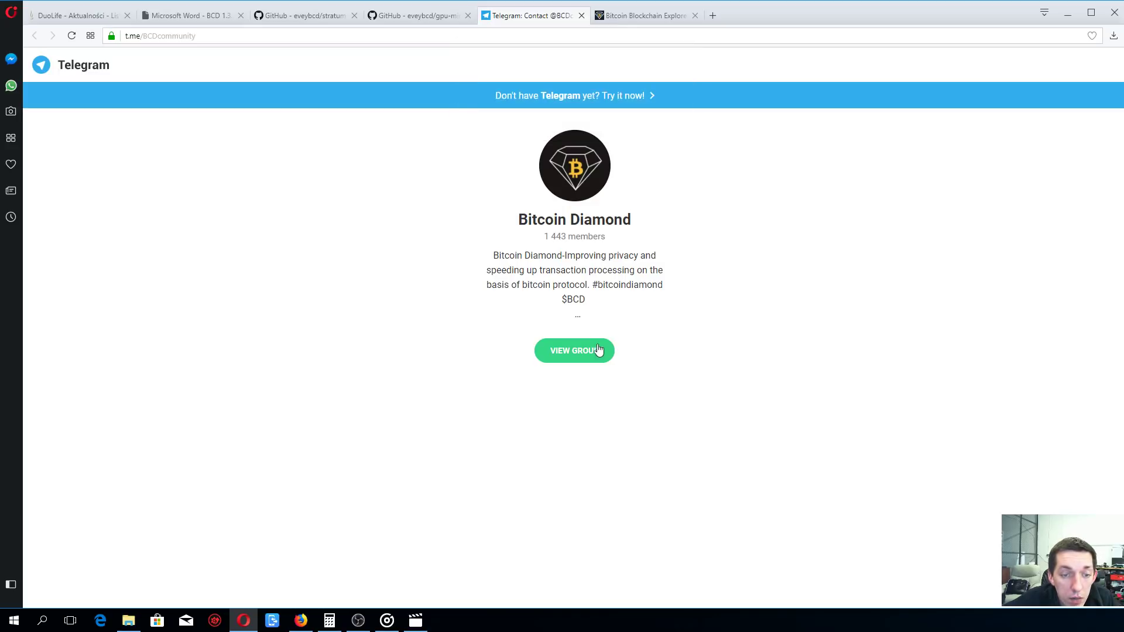
click(594, 351)
click(658, 122)
click(416, 17)
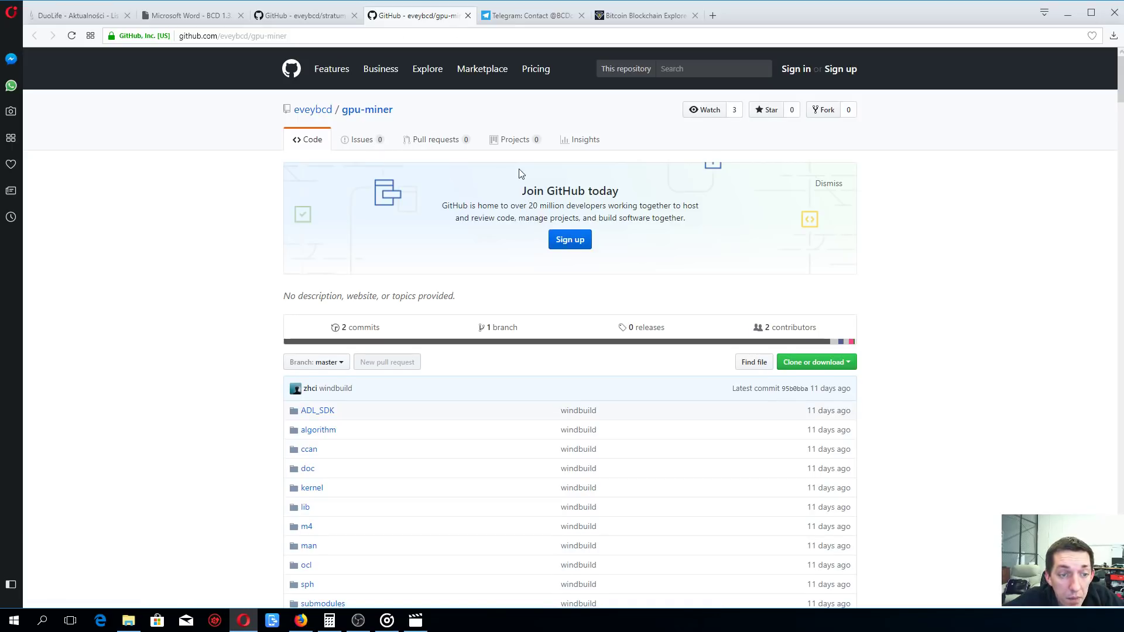
scroll(521, 175, down, 2)
scroll(520, 174, down, 5)
scroll(520, 174, down, 5)
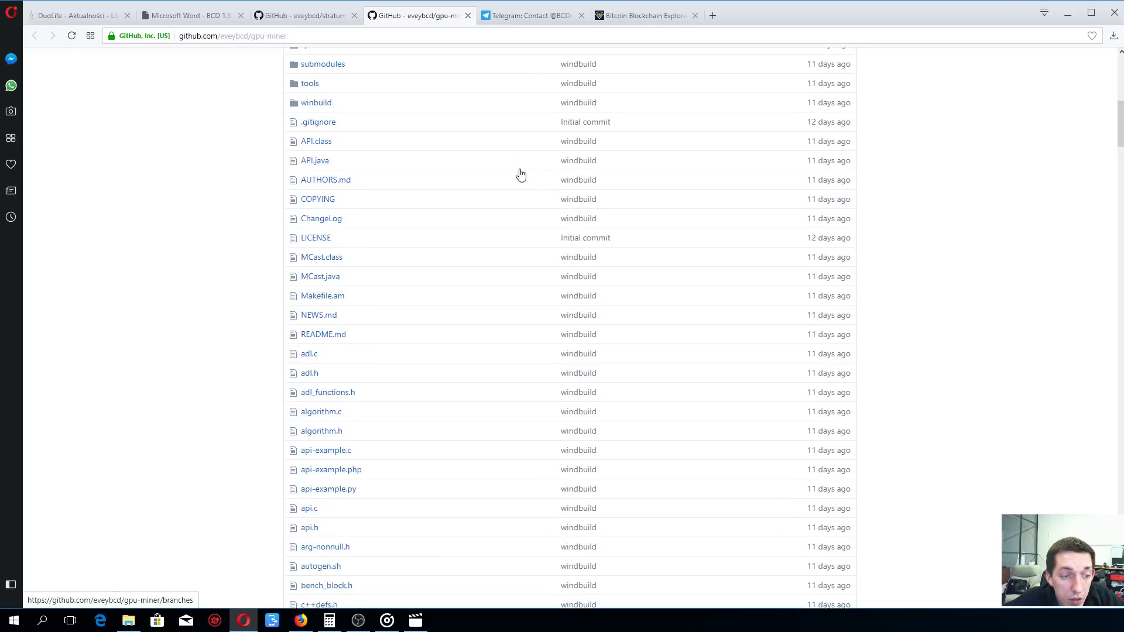
scroll(521, 175, down, 5)
scroll(520, 174, down, 5)
scroll(521, 171, down, 4)
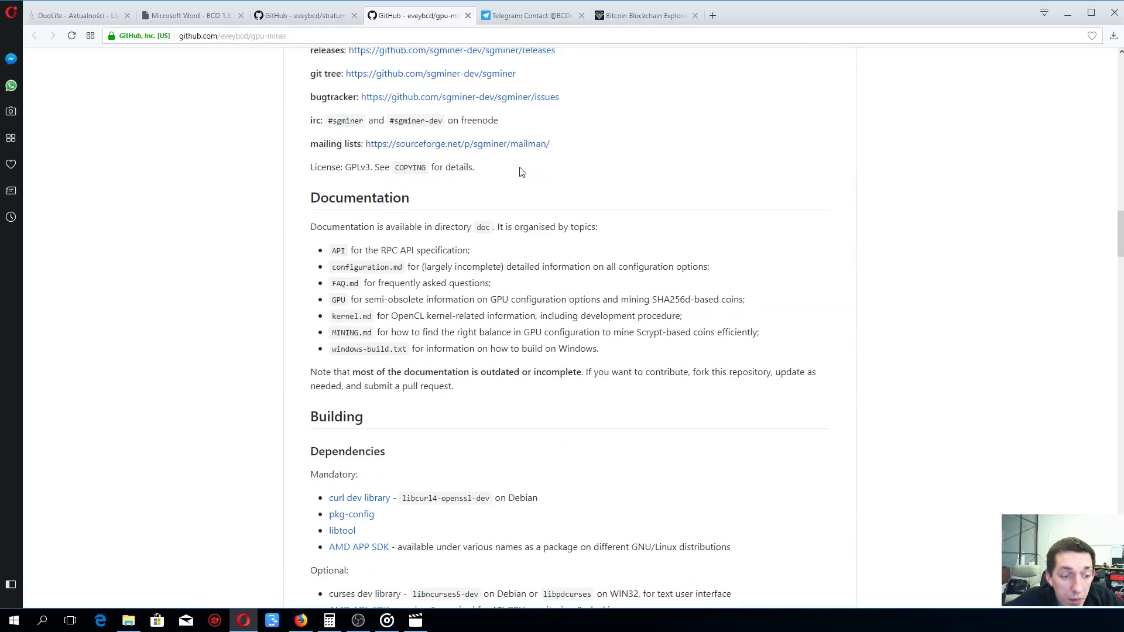
scroll(519, 172, up, 5)
scroll(519, 171, up, 6)
scroll(519, 171, up, 5)
scroll(519, 171, up, 5)
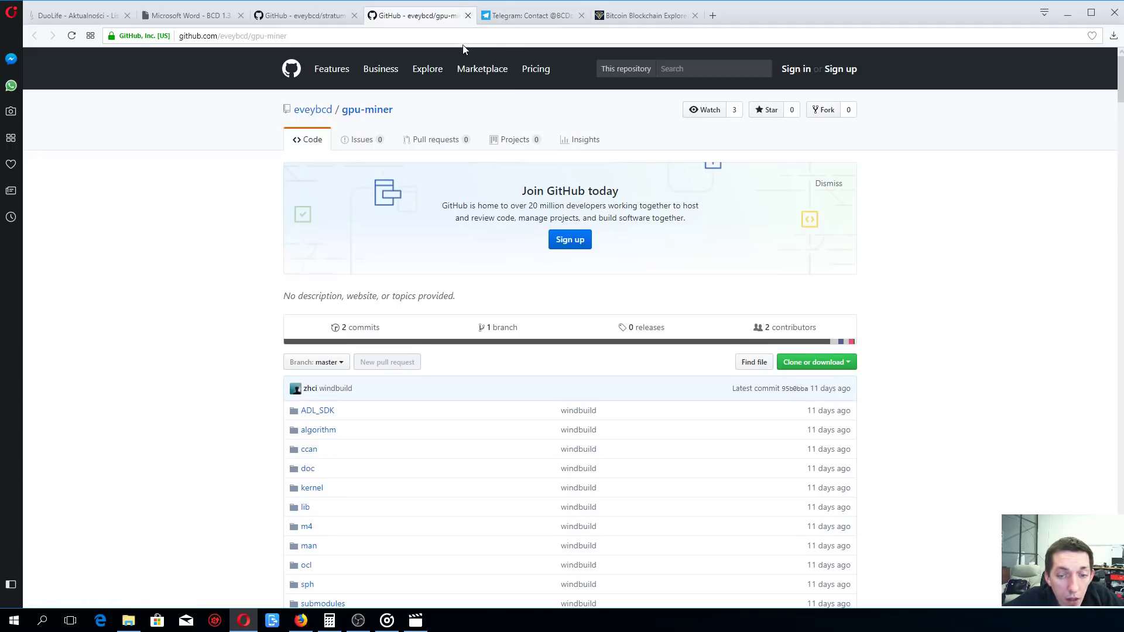
Step: Close the gpu-miner repository and switch to the stratum-mining repository
click(467, 16)
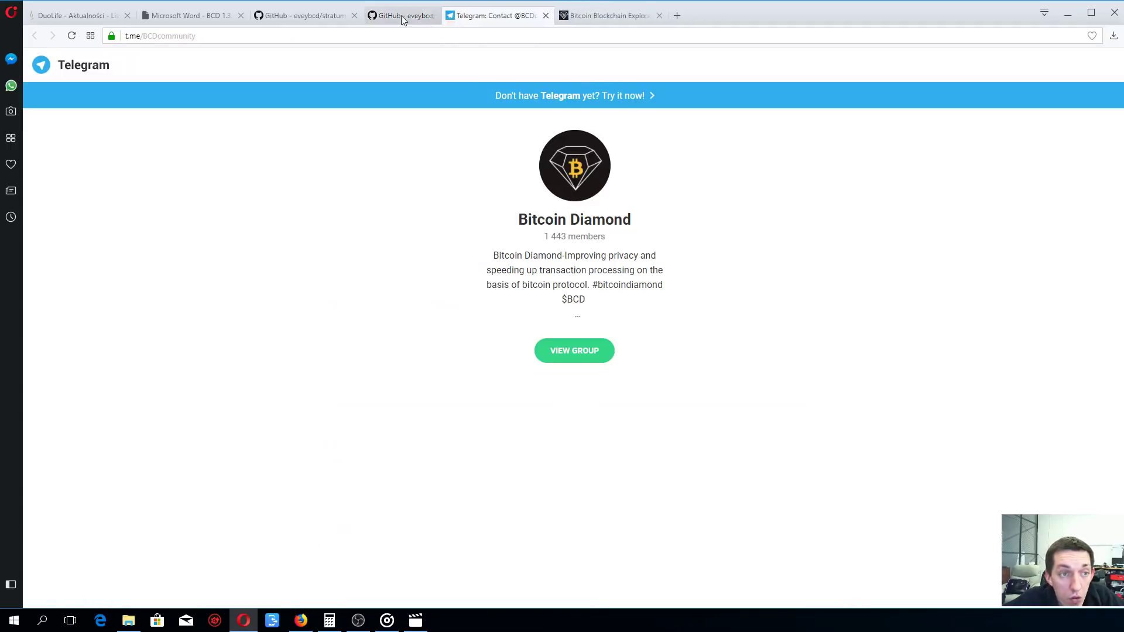
click(301, 15)
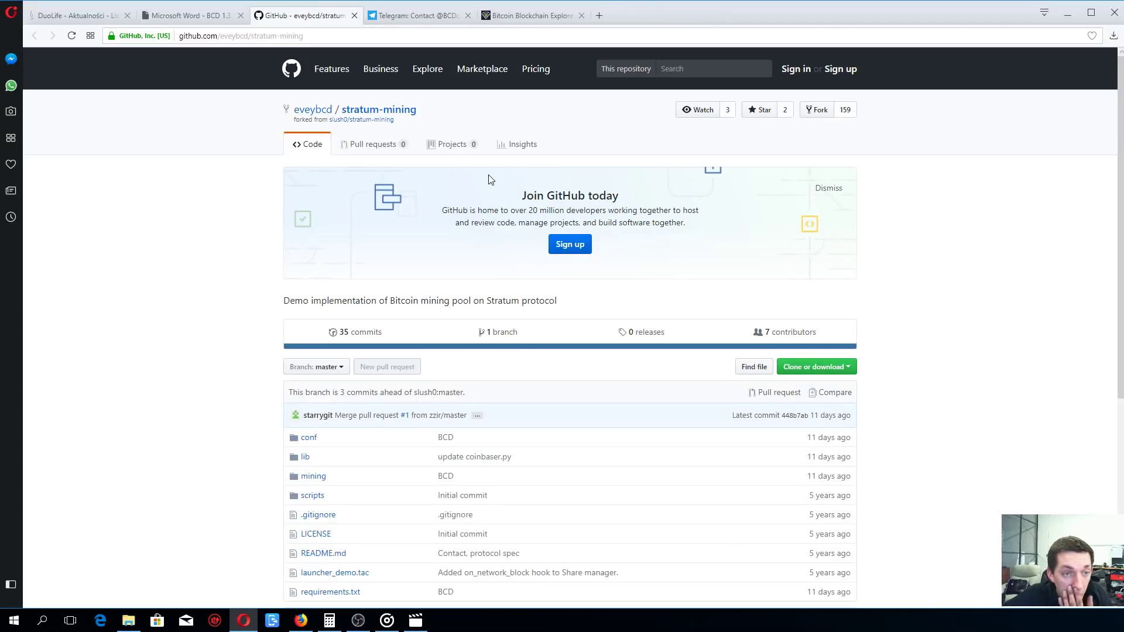
scroll(488, 175, down, 2)
scroll(490, 175, down, 3)
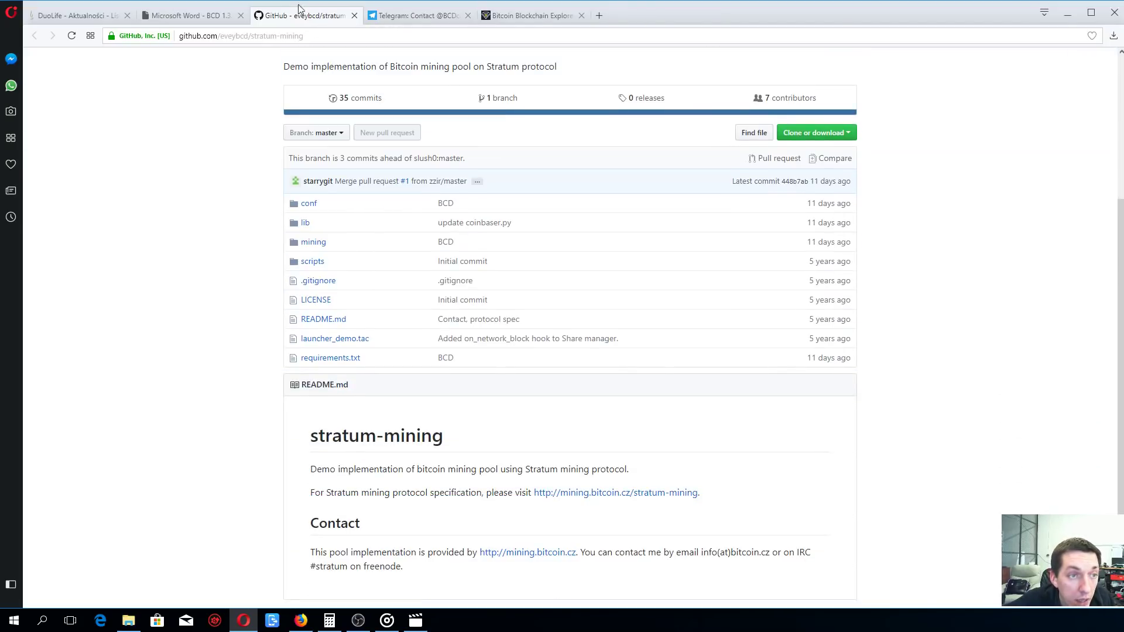
Step: Go back to the press release PDF and read it through the About the Developers page
click(189, 15)
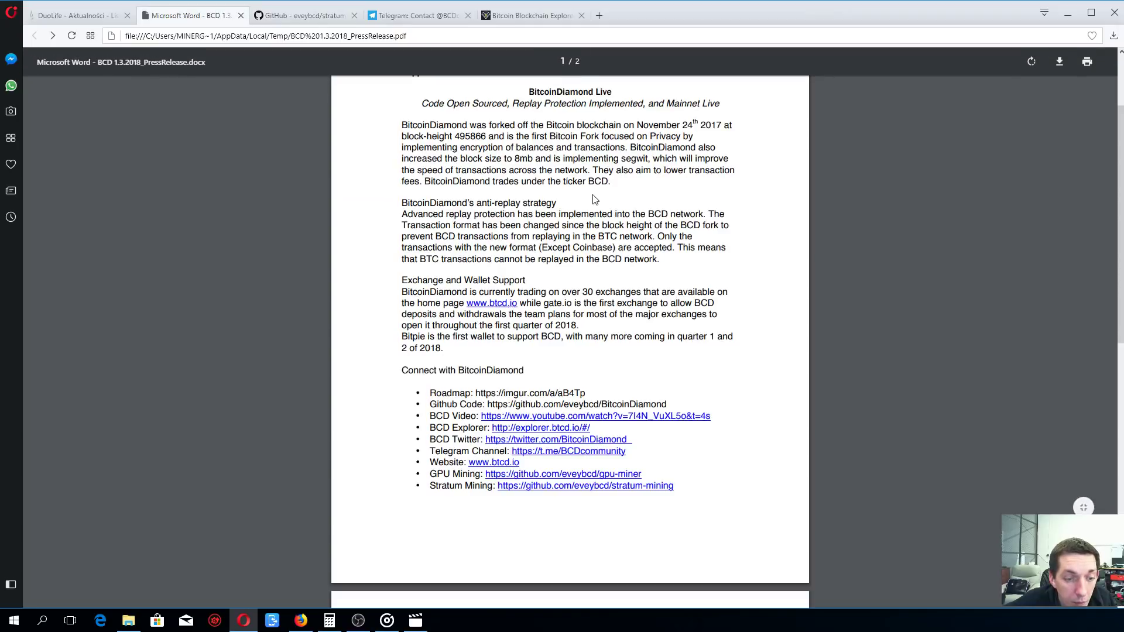
scroll(602, 227, down, 3)
scroll(603, 227, down, 2)
scroll(609, 230, down, 3)
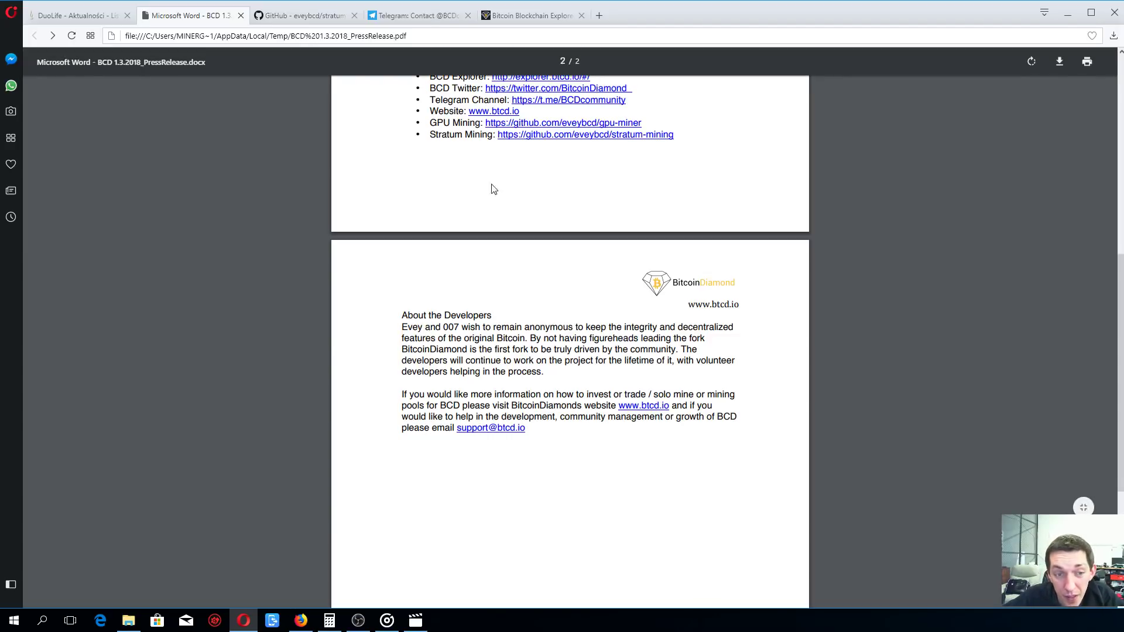
scroll(555, 219, down, 3)
scroll(555, 220, up, 5)
scroll(555, 220, up, 5)
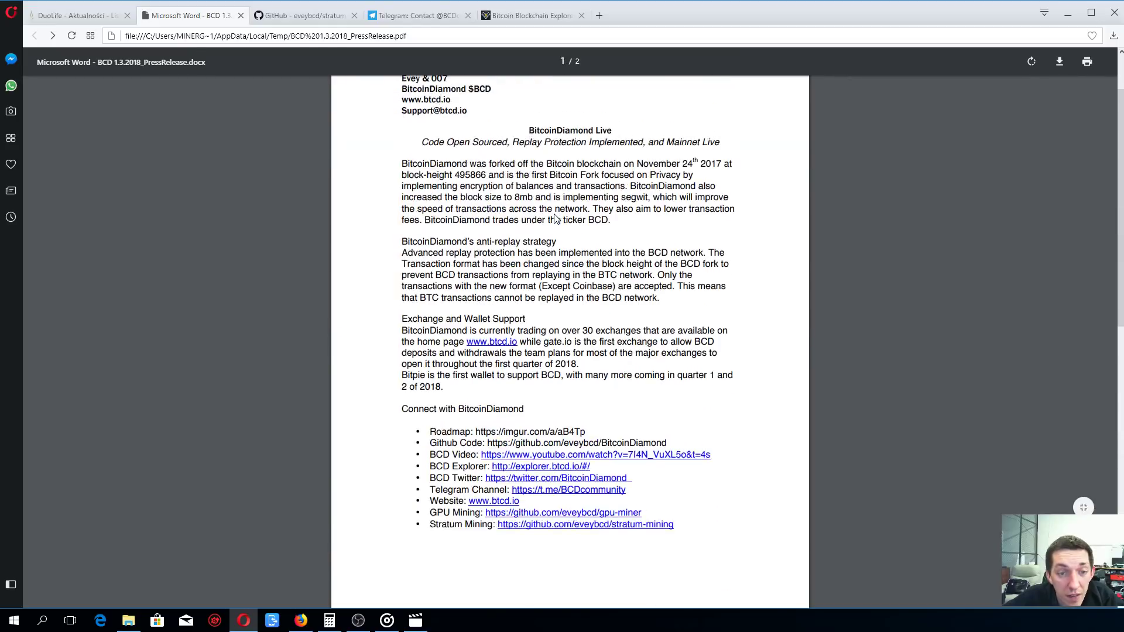
scroll(555, 220, up, 2)
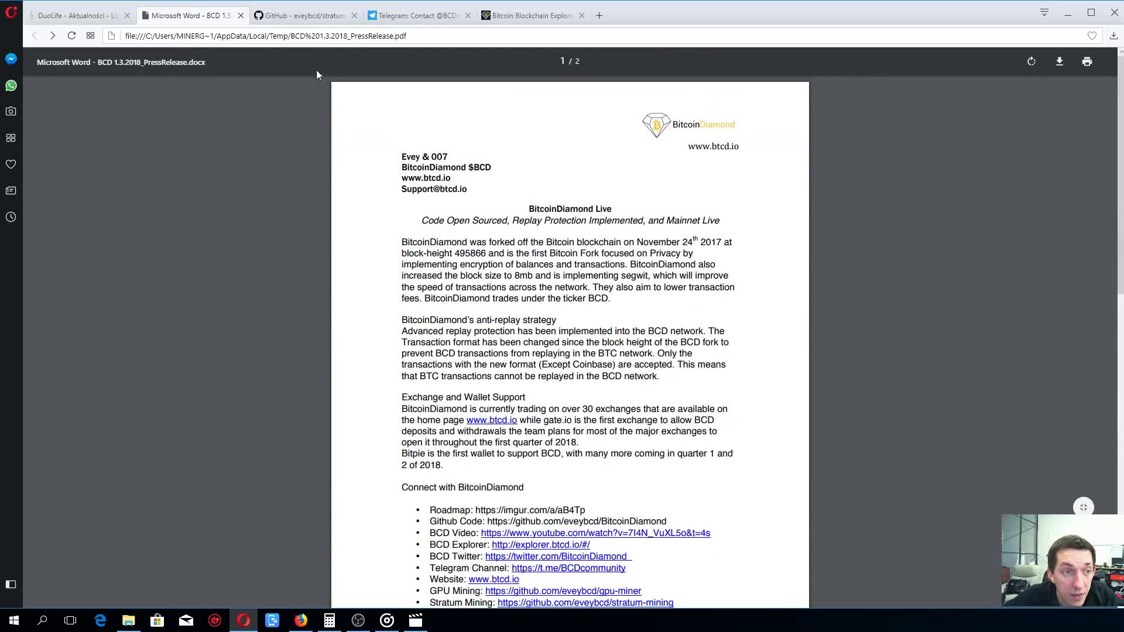
Step: Close the stratum-mining, Telegram and blockchain explorer tabs, then exit the Opera window
click(302, 15)
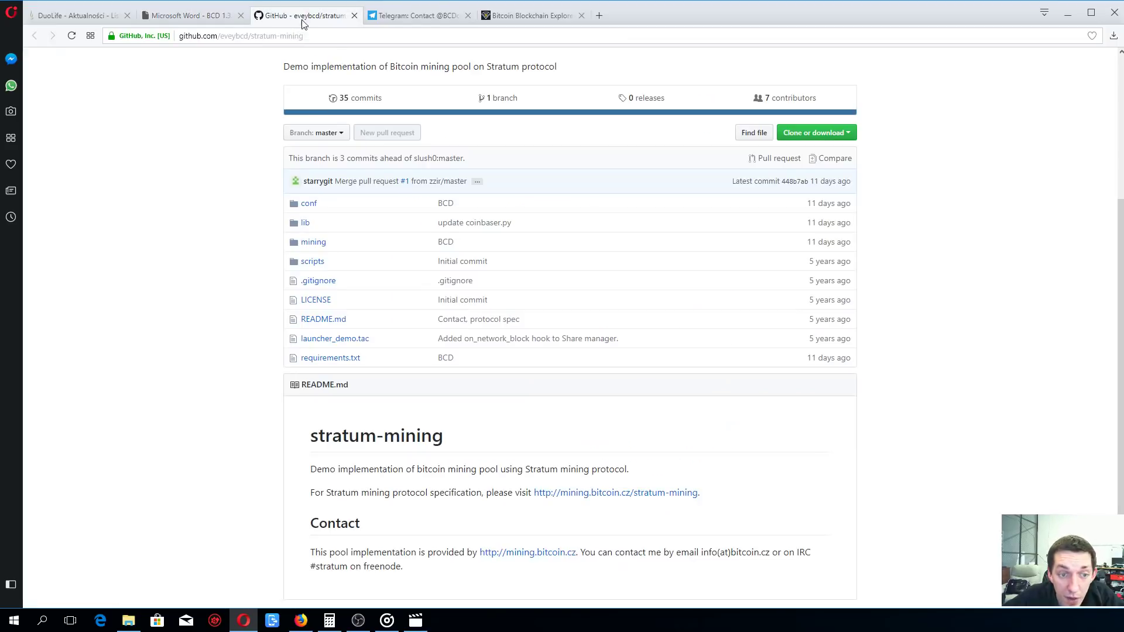
click(354, 16)
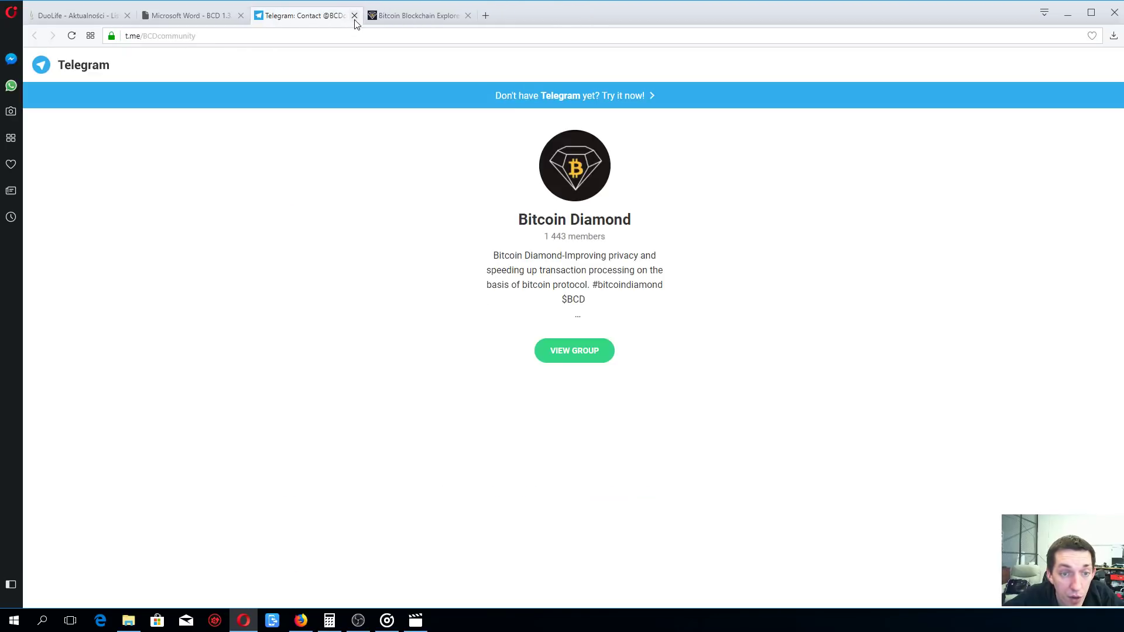
click(353, 15)
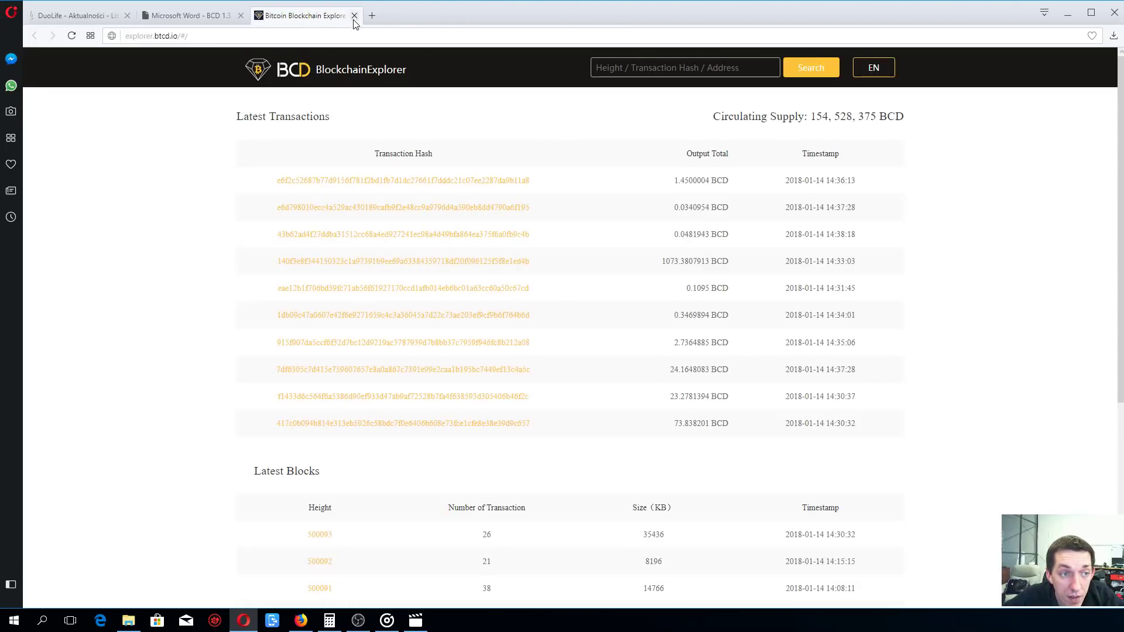
click(354, 15)
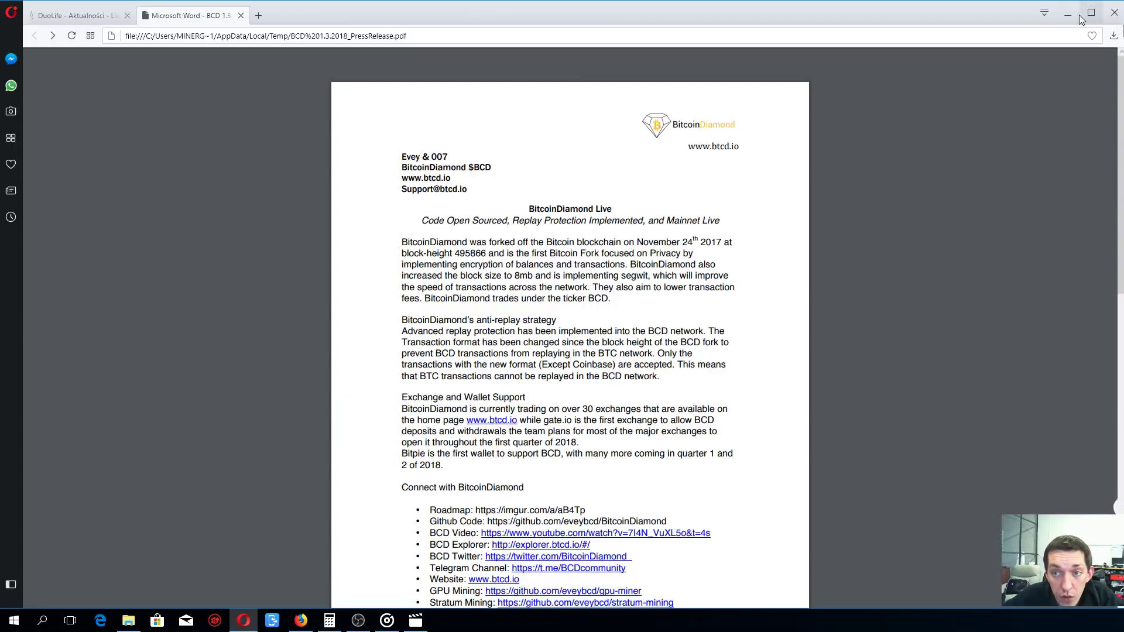
click(1114, 12)
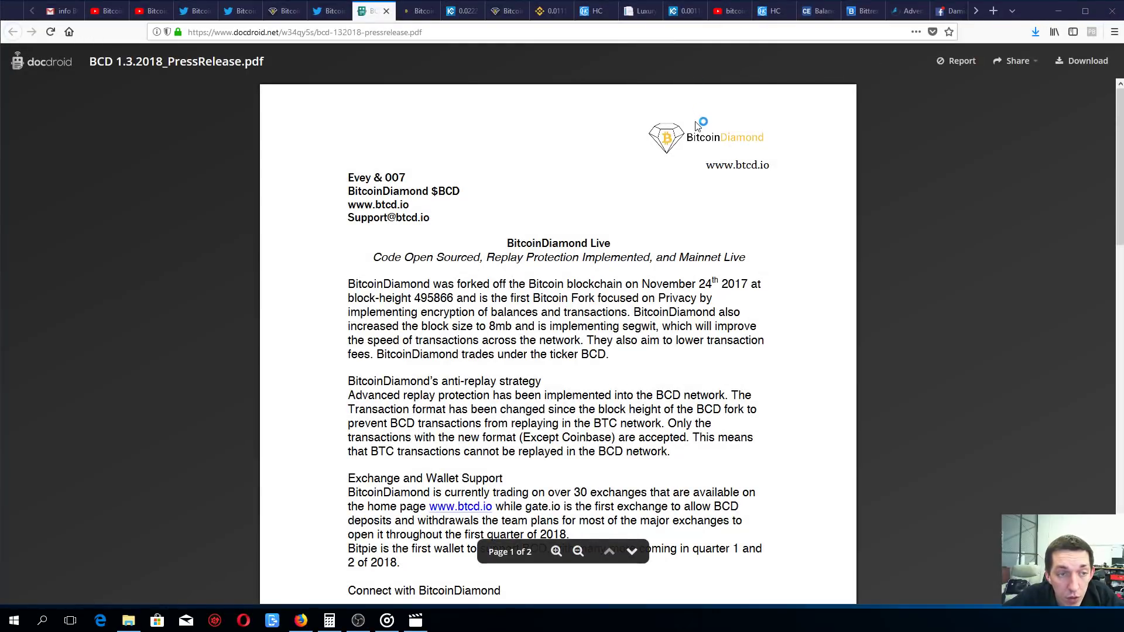
Step: Read the BCD_Volunteer pinned HedgeConnect giveaway tweet, then go to the HedgeConnect dashboard
click(329, 13)
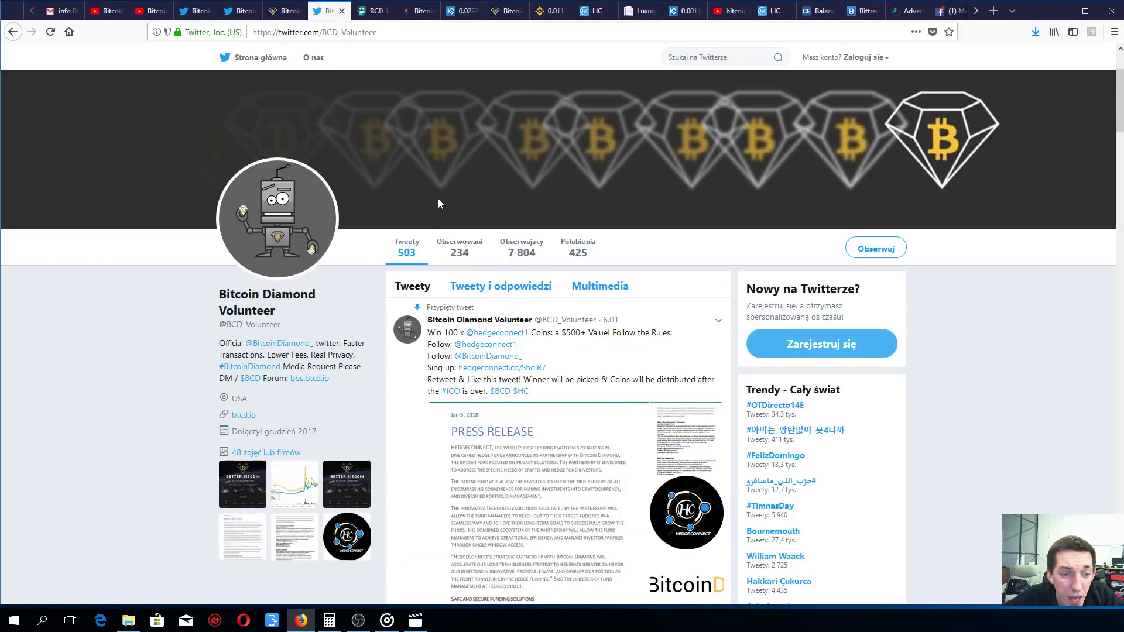
scroll(438, 199, down, 2)
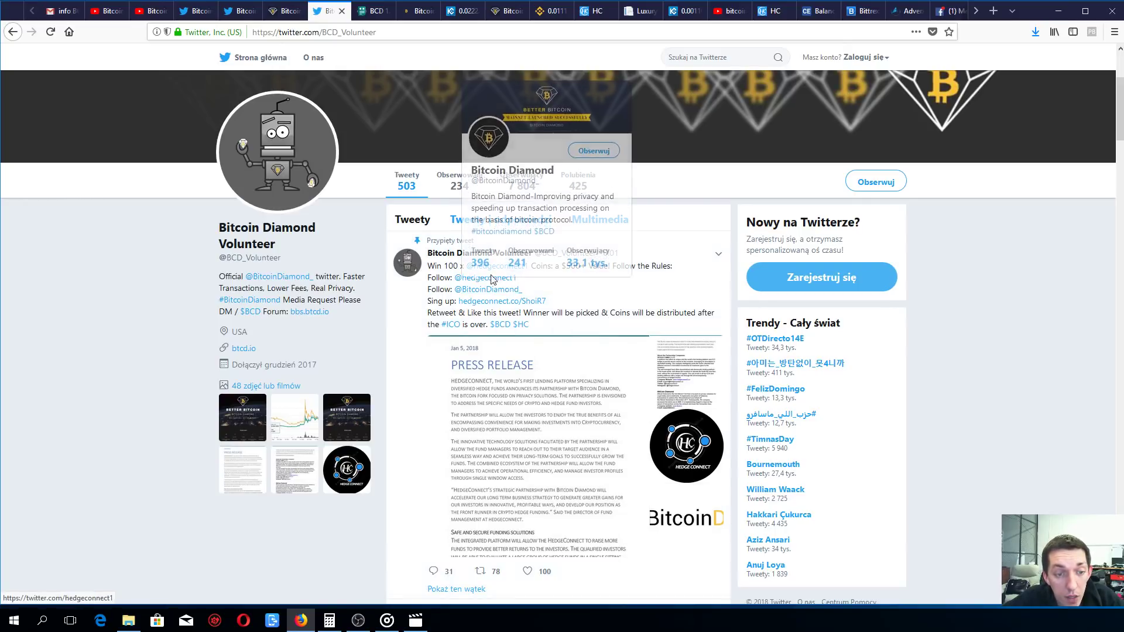
mouse_move(486, 277)
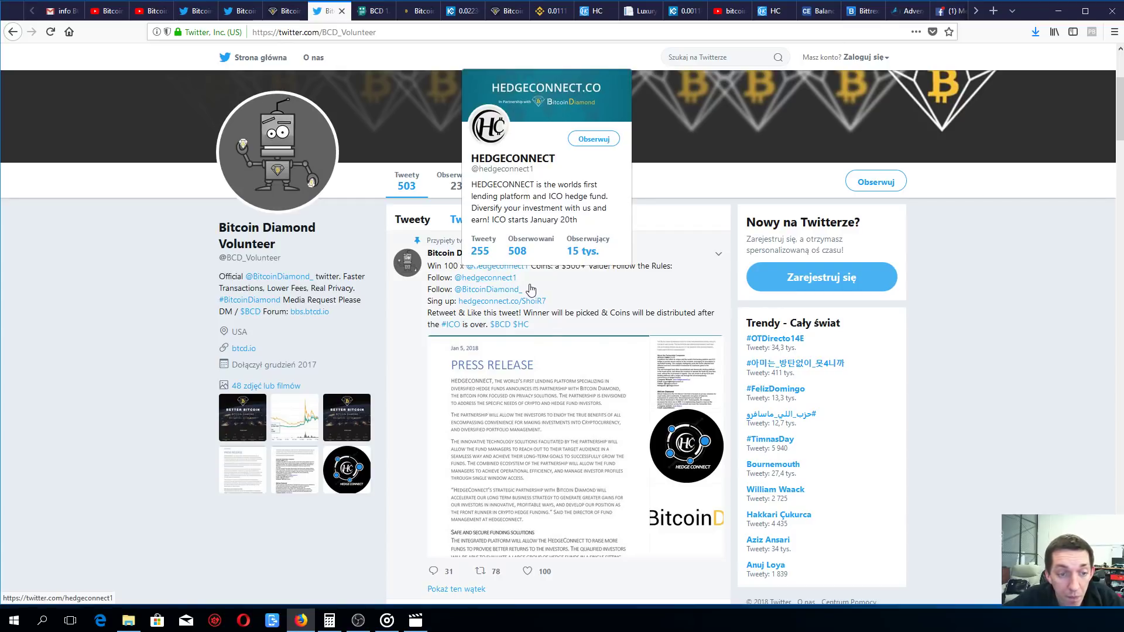
scroll(580, 332, down, 1)
scroll(580, 333, down, 3)
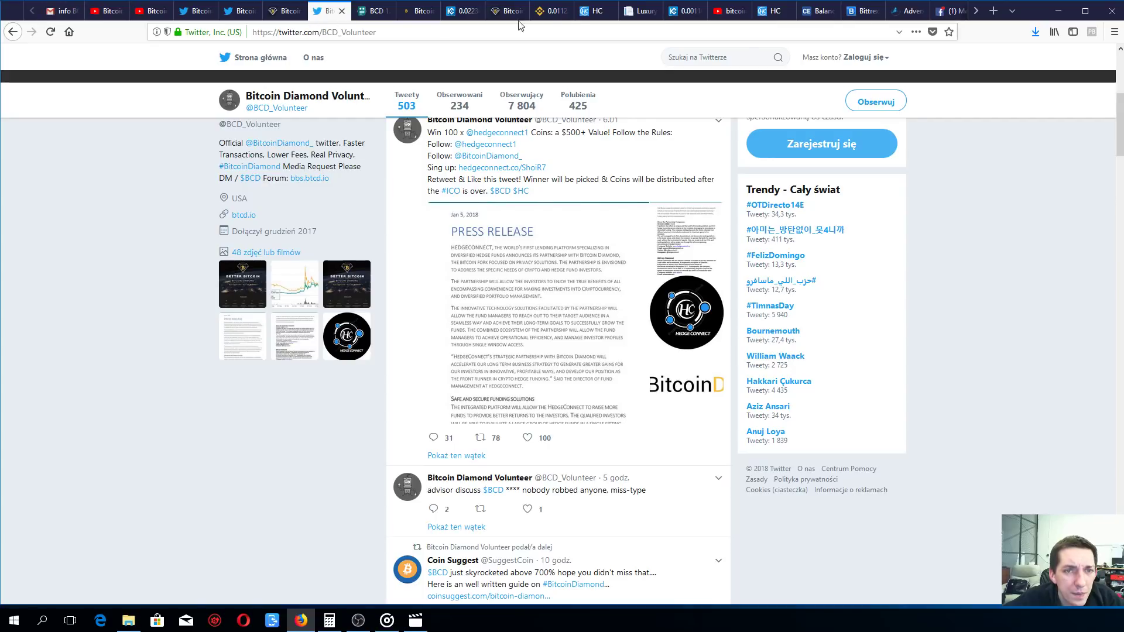
click(592, 10)
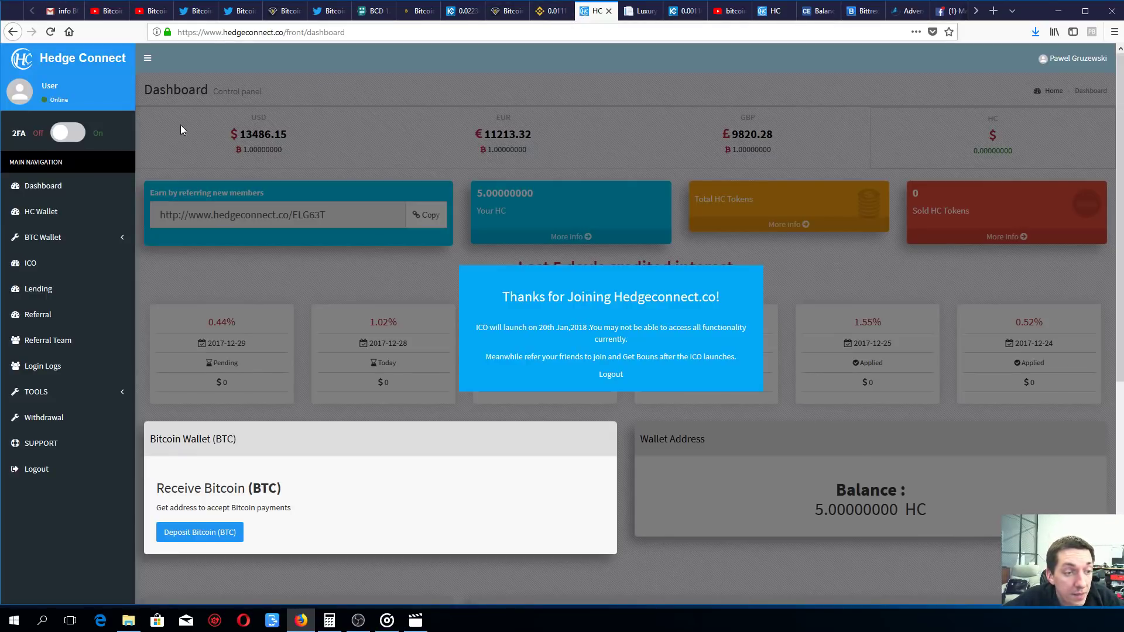
Step: Log out of HedgeConnect and close the ICO countdown popup
click(42, 474)
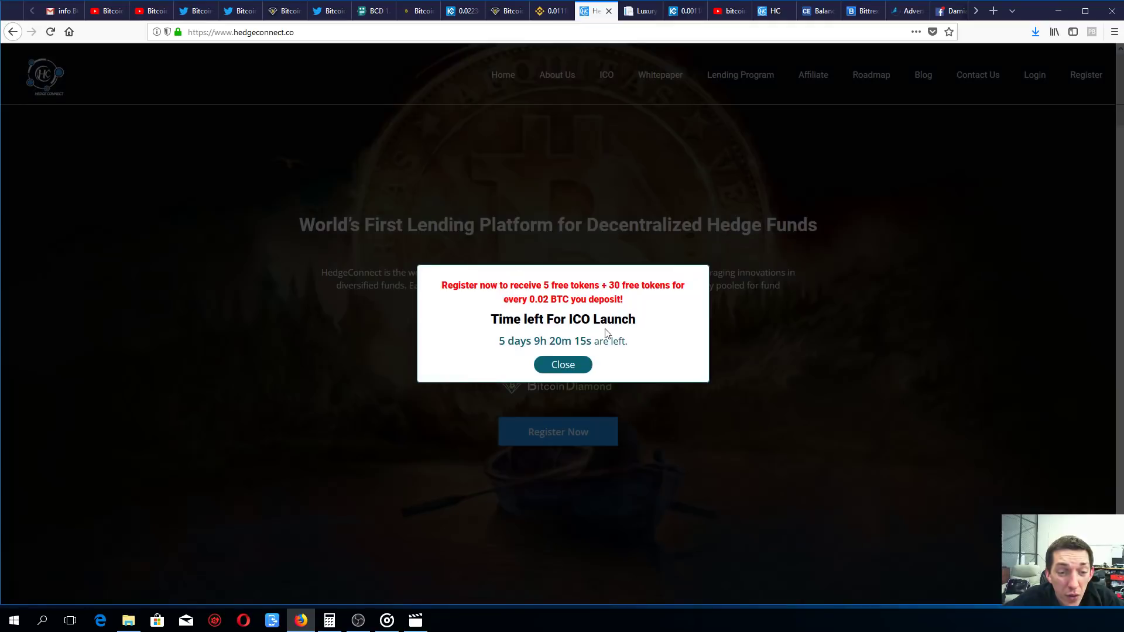
click(562, 364)
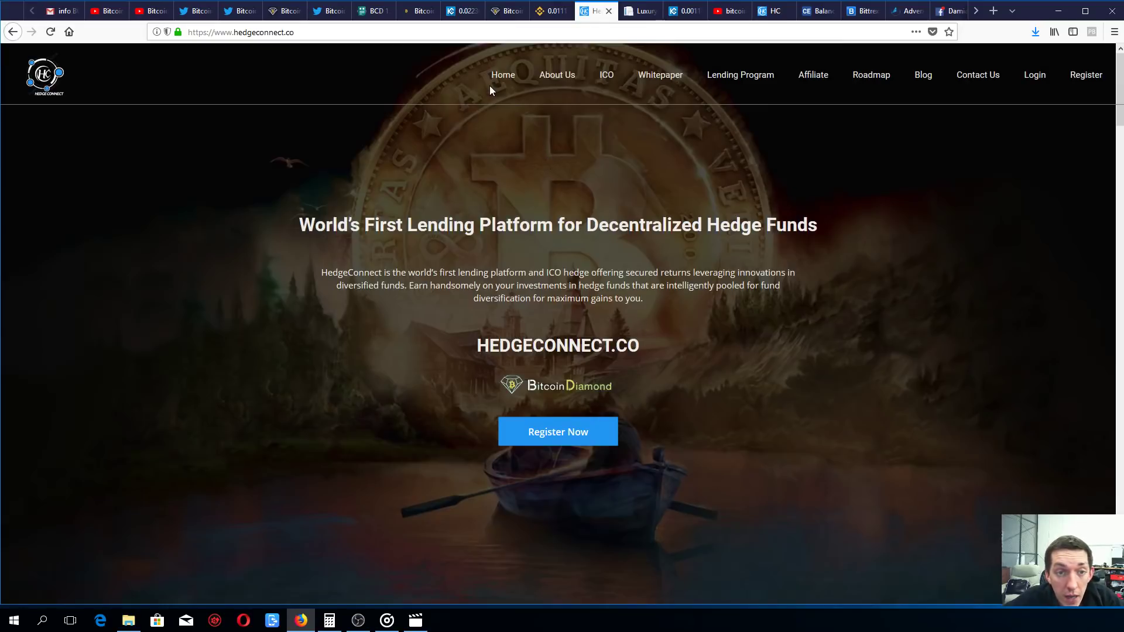
Step: Revisit the BCD_Volunteer timeline, the btcd.io site and the official Bitcoin Diamond Twitter profile
click(330, 11)
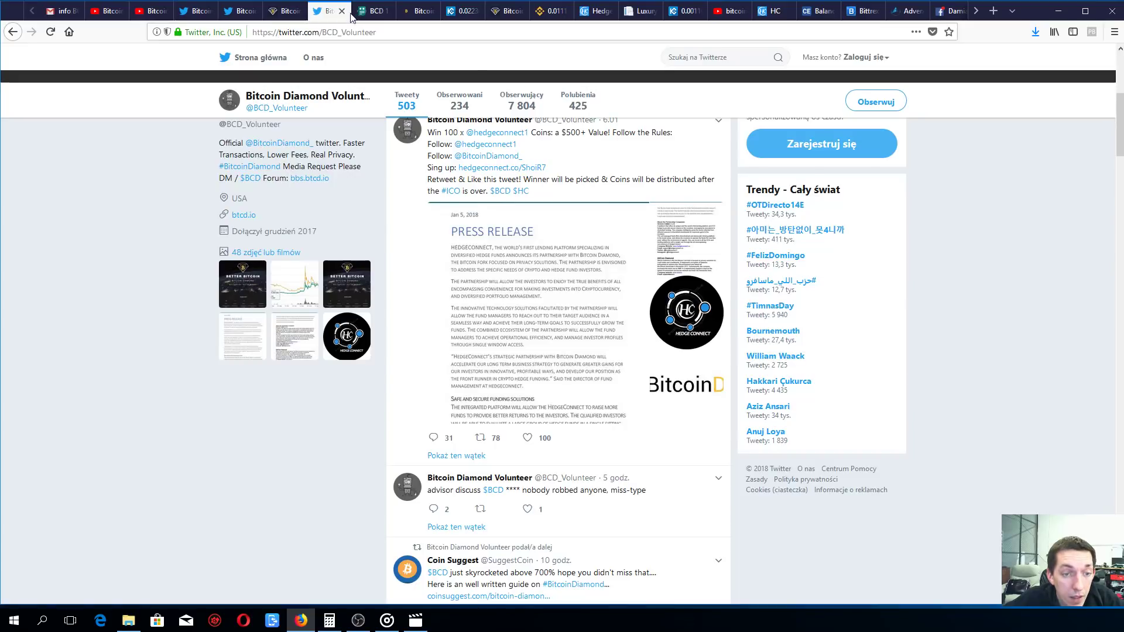
scroll(534, 283, down, 3)
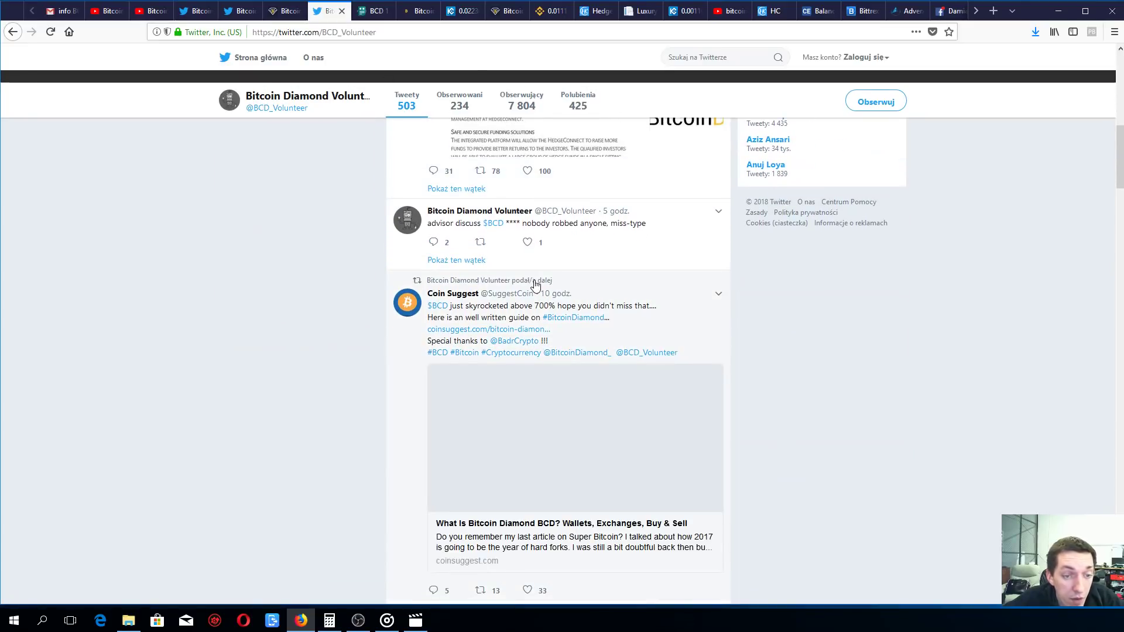
scroll(535, 284, down, 2)
scroll(534, 284, down, 1)
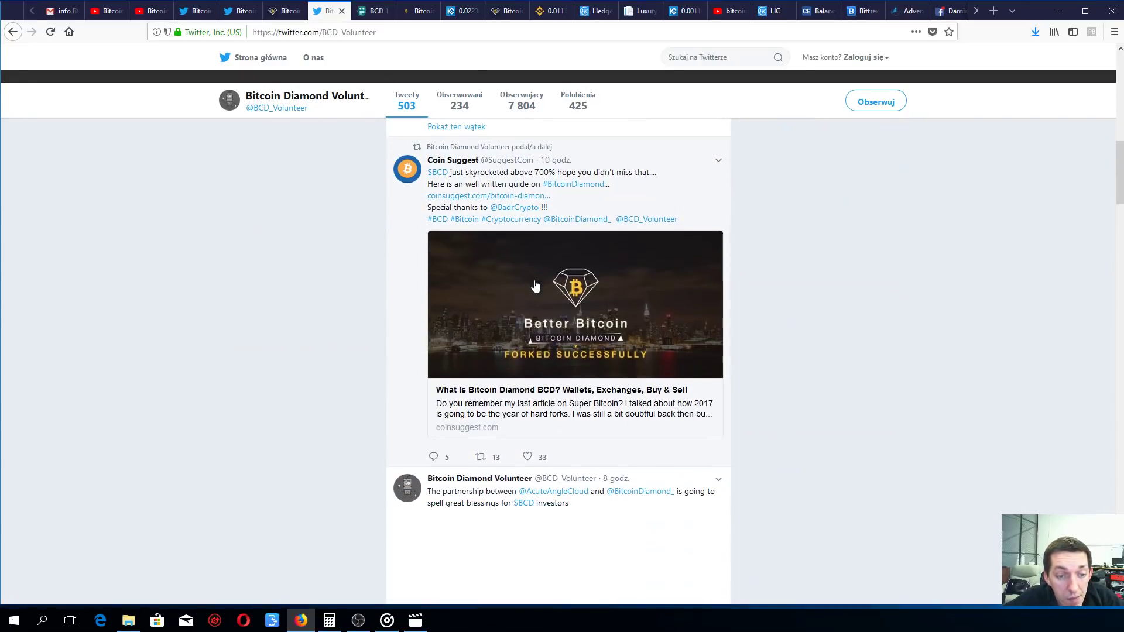
click(284, 10)
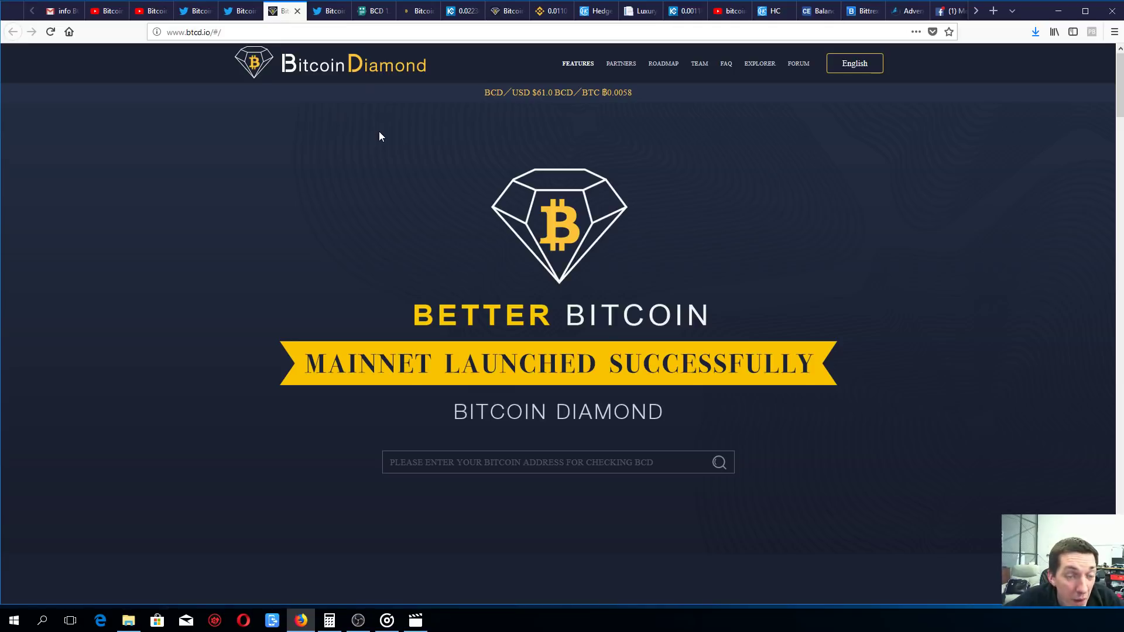
click(237, 11)
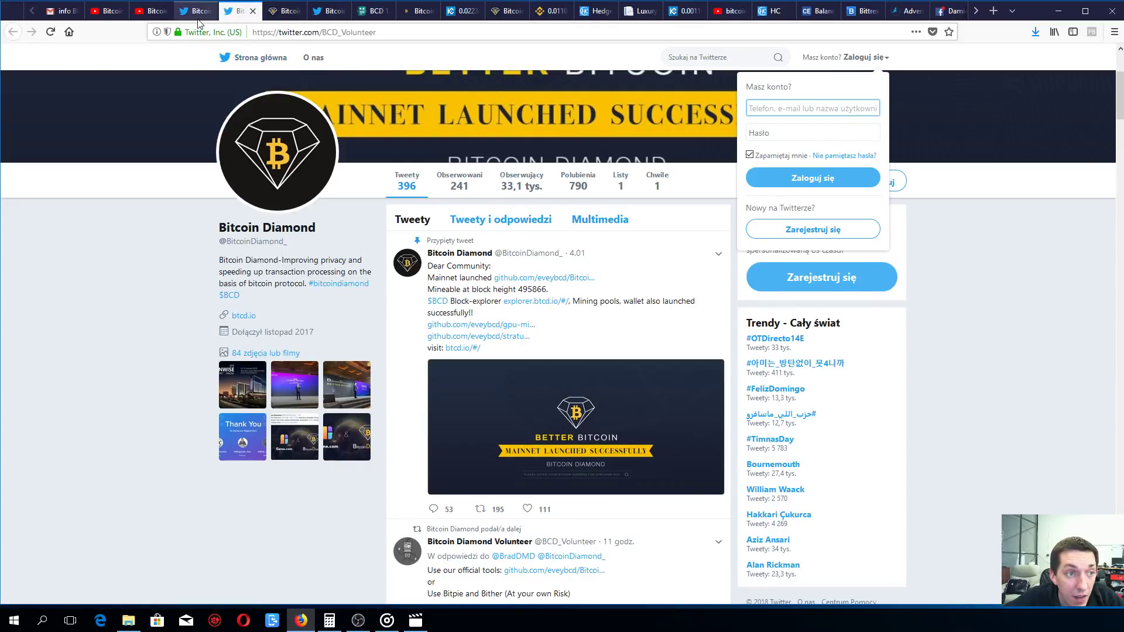
click(193, 11)
scroll(514, 202, up, 10)
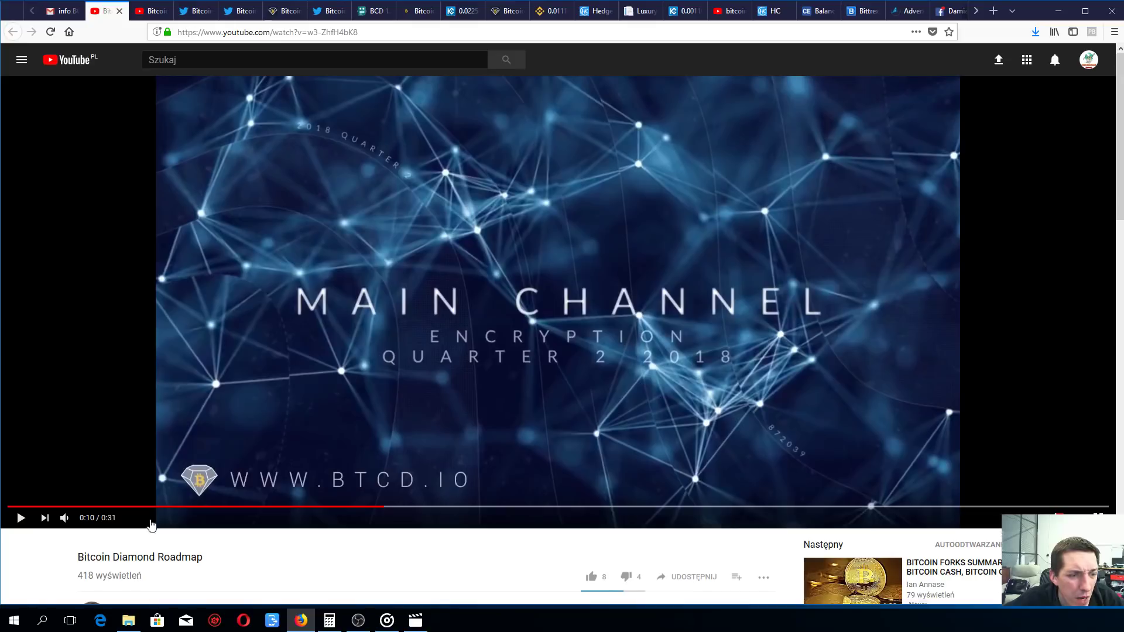
Step: Play the Bitcoin Diamond Roadmap video muted from 0:00
click(42, 510)
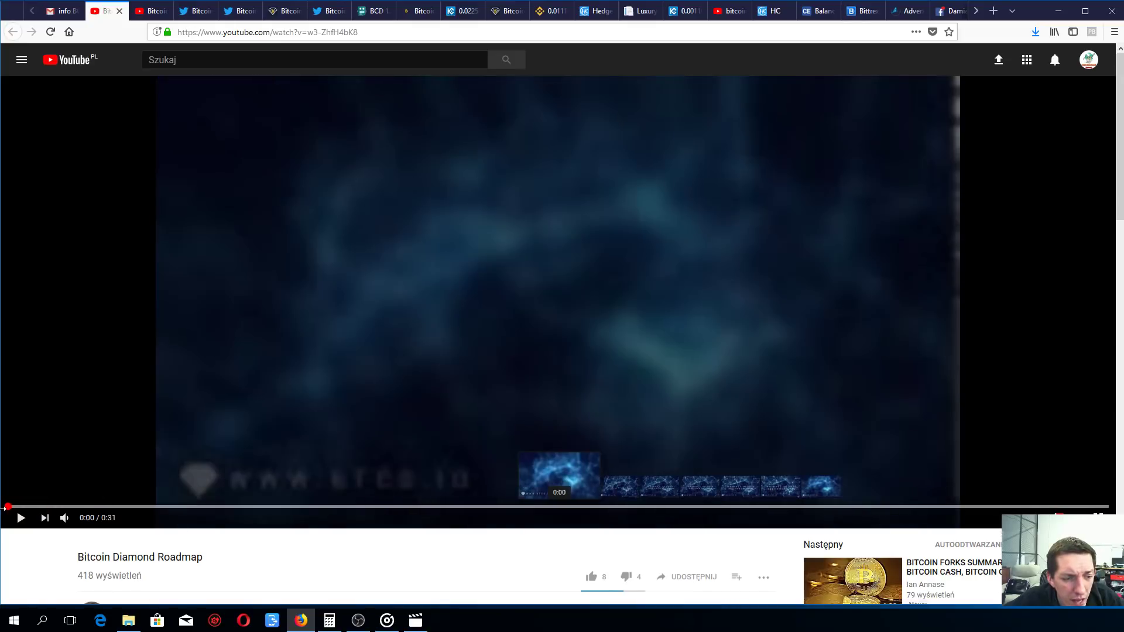
click(386, 620)
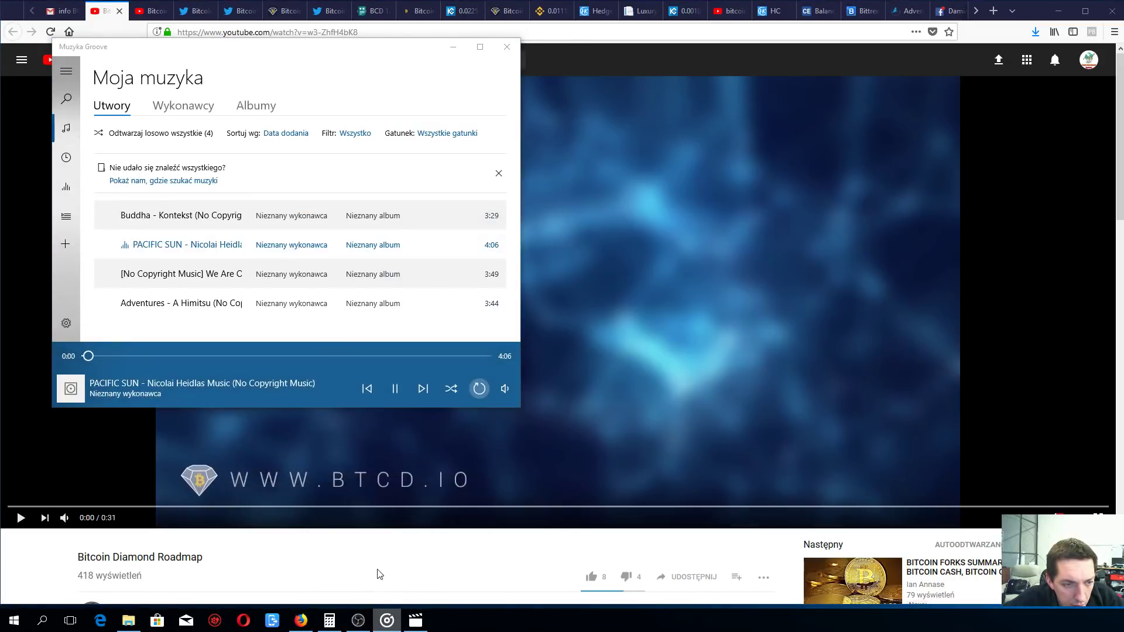
right_click(387, 621)
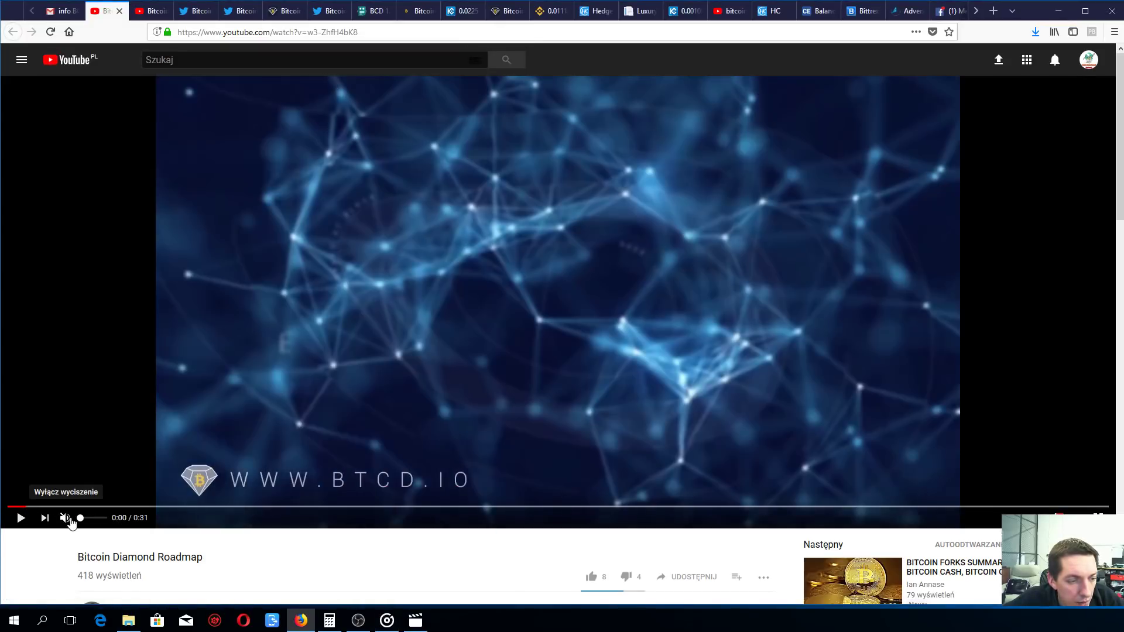
click(49, 506)
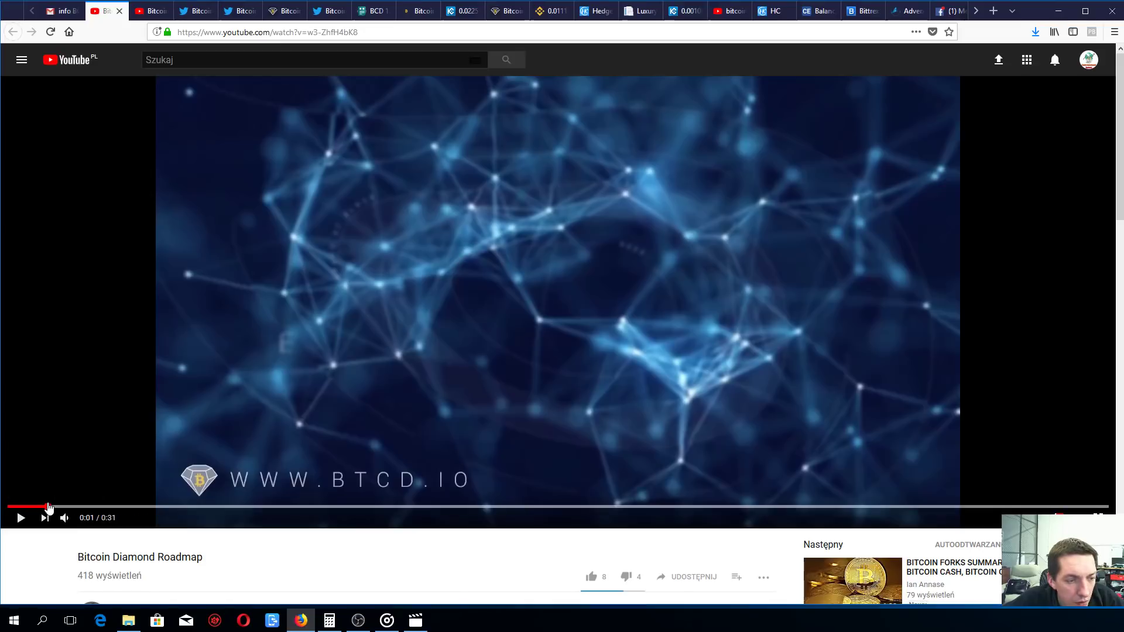
click(33, 521)
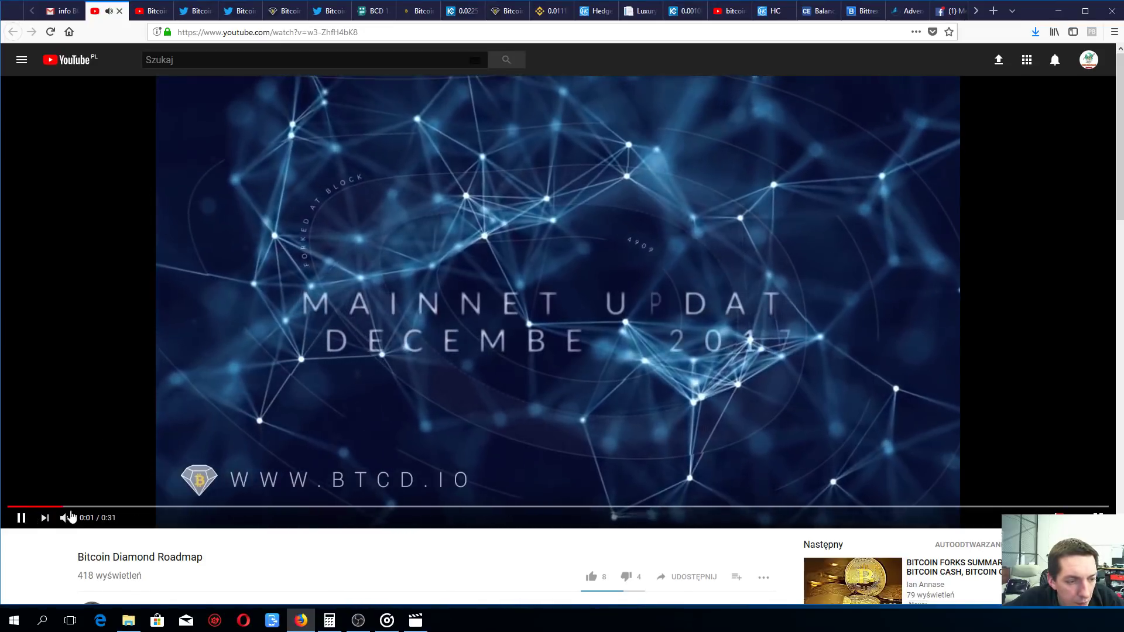
click(65, 518)
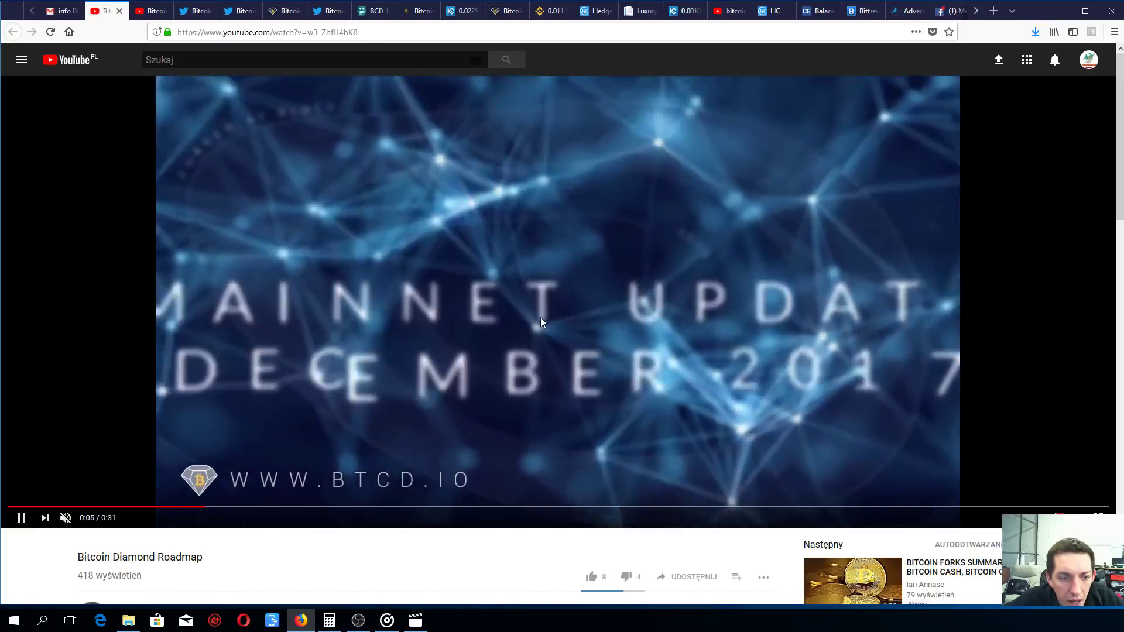
scroll(401, 407, down, 2)
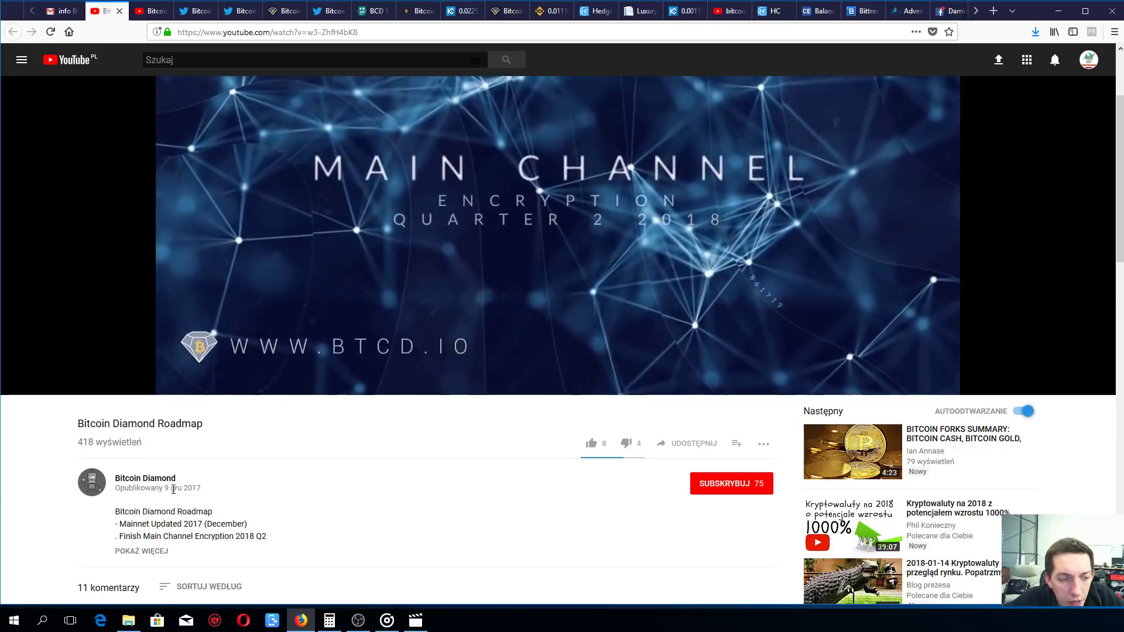
scroll(409, 417, up, 1)
scroll(409, 419, up, 2)
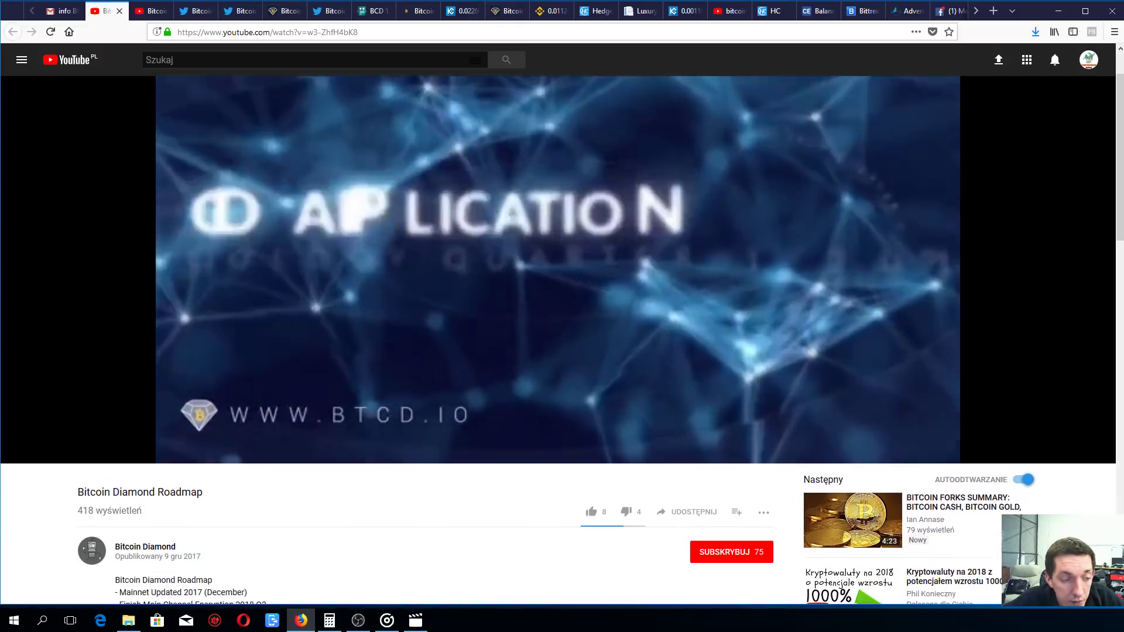
scroll(410, 419, down, 1)
scroll(409, 419, up, 1)
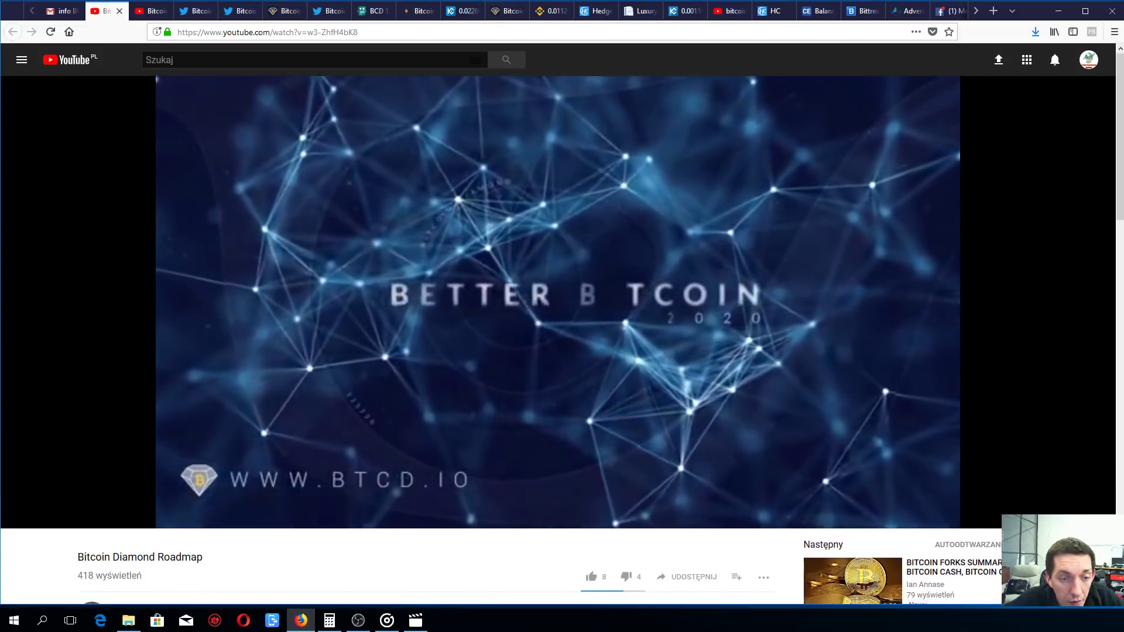
scroll(410, 419, down, 2)
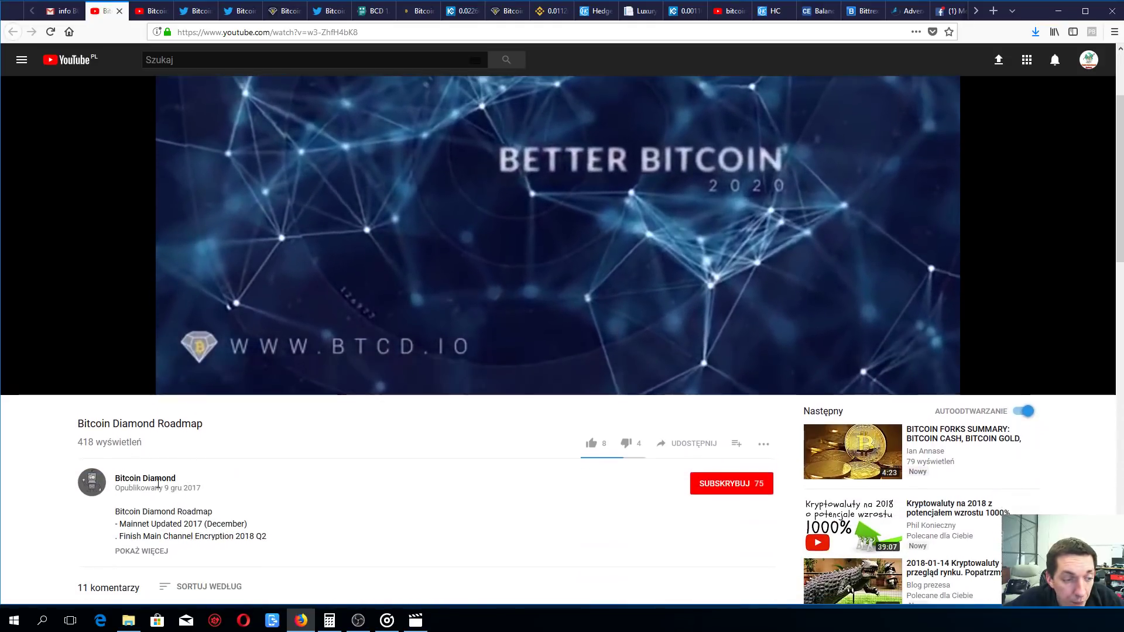
Step: Browse the Bitcoin Diamond channel's video list, then view the CoinMarketCap BCD markets
click(163, 482)
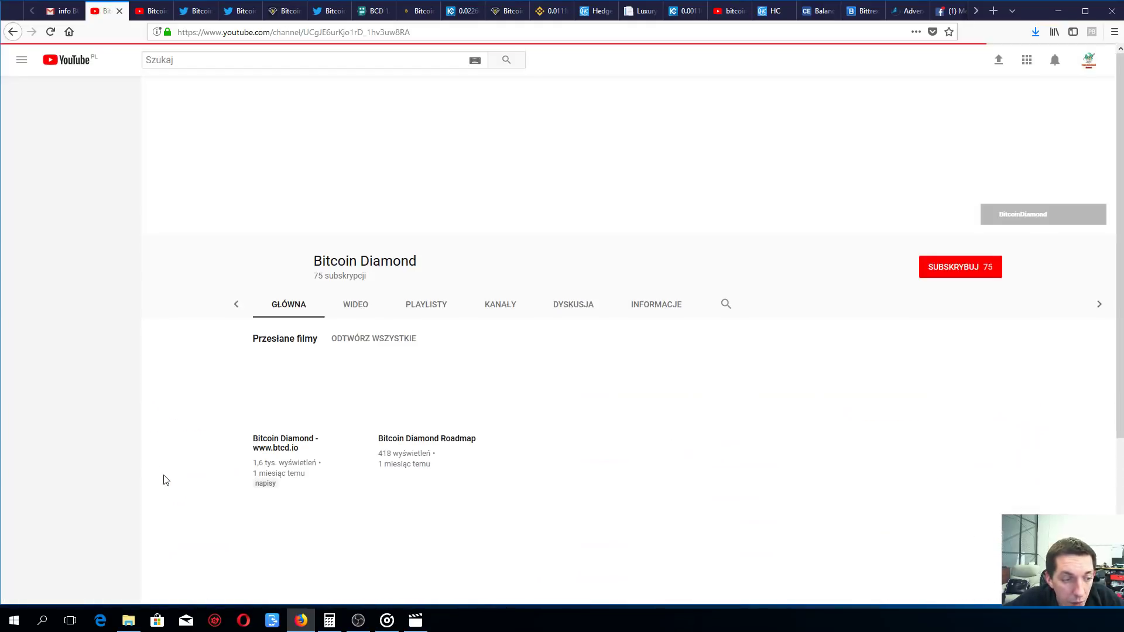
click(355, 304)
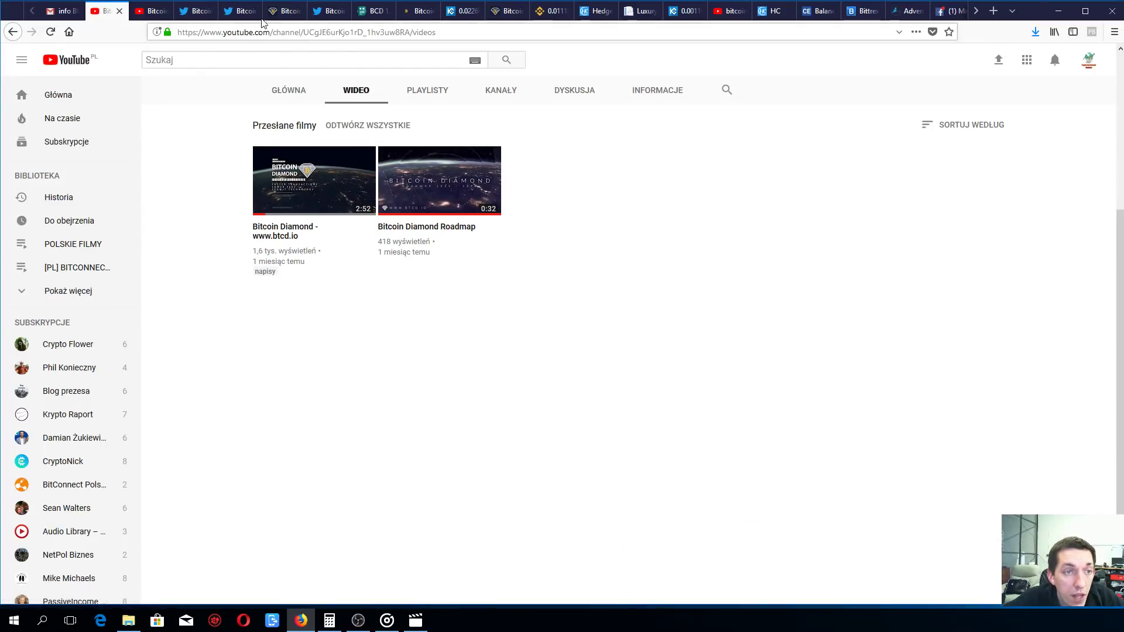
click(413, 11)
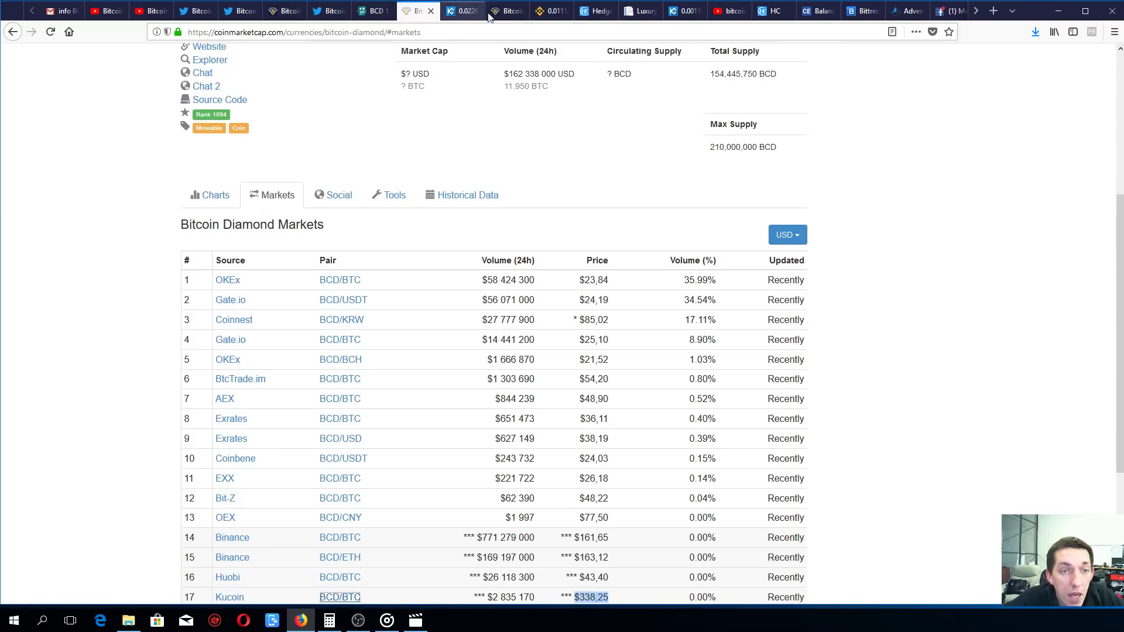
Step: On btcd.io, view the partners, roadmap and team sections, then open the bbs.btcd.io forum
click(503, 11)
scroll(441, 226, down, 5)
scroll(443, 228, down, 3)
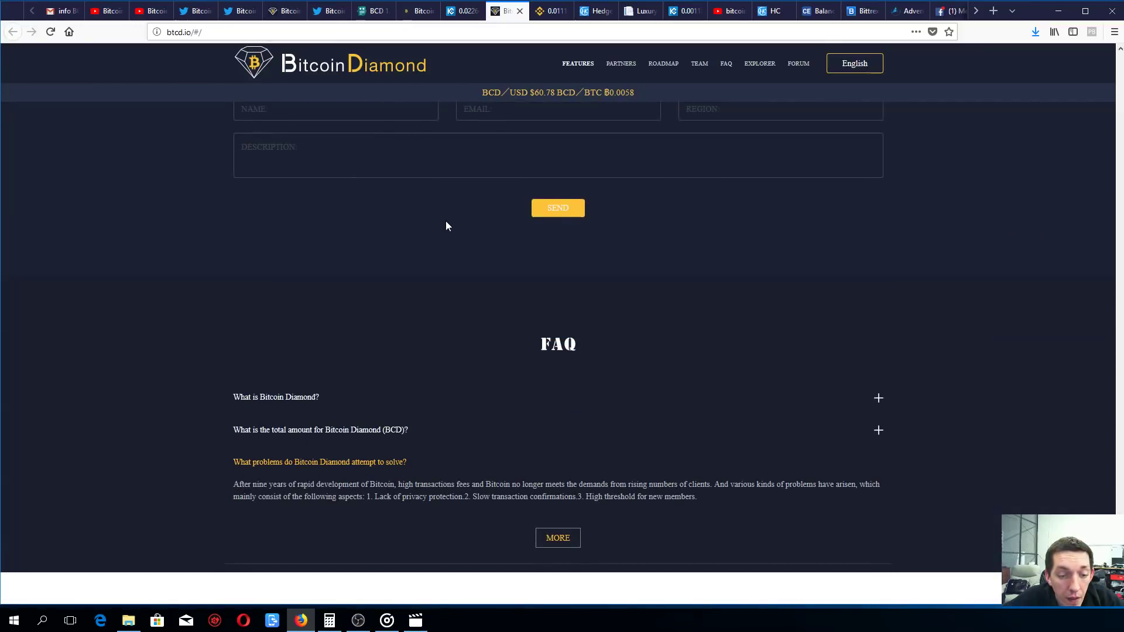
scroll(652, 209, up, 5)
scroll(653, 207, up, 8)
scroll(652, 202, up, 8)
scroll(652, 192, up, 6)
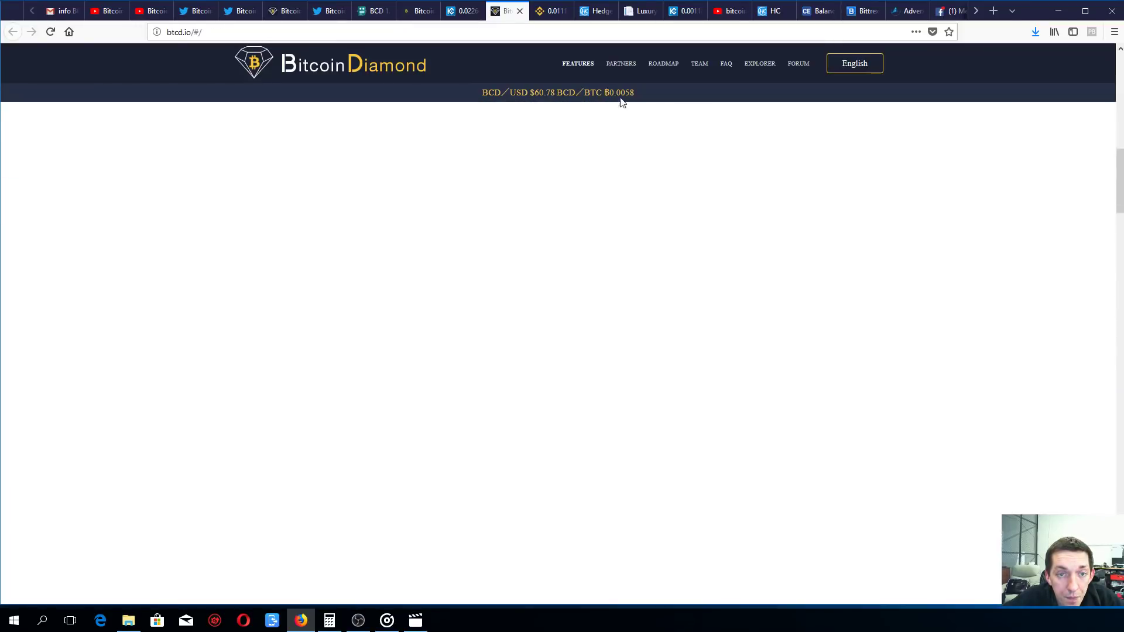
click(621, 65)
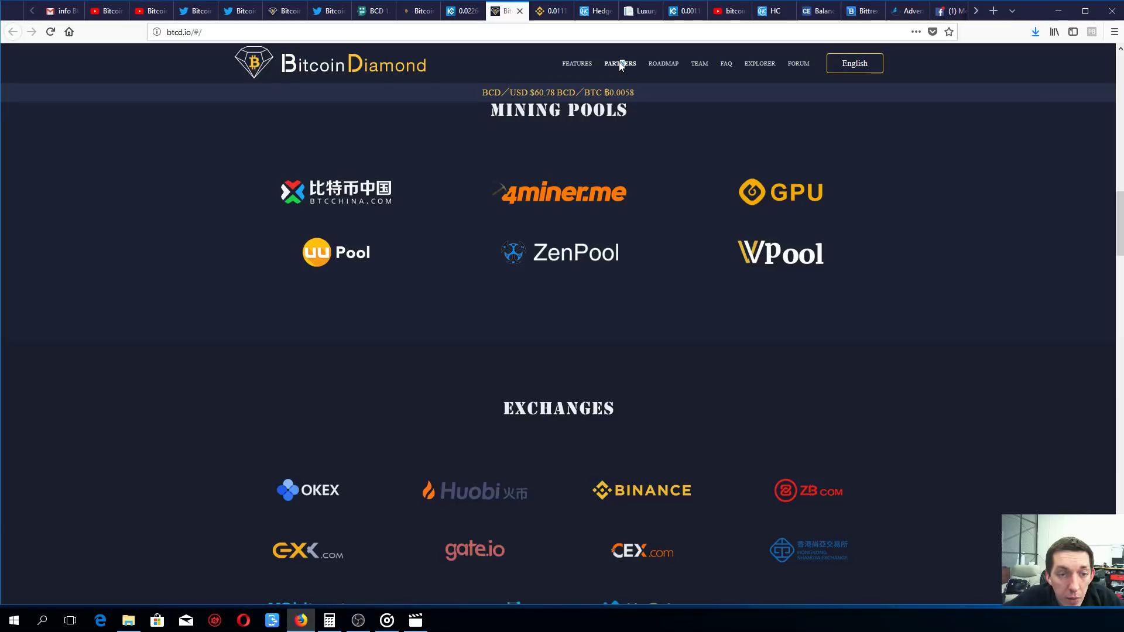
scroll(633, 129, up, 8)
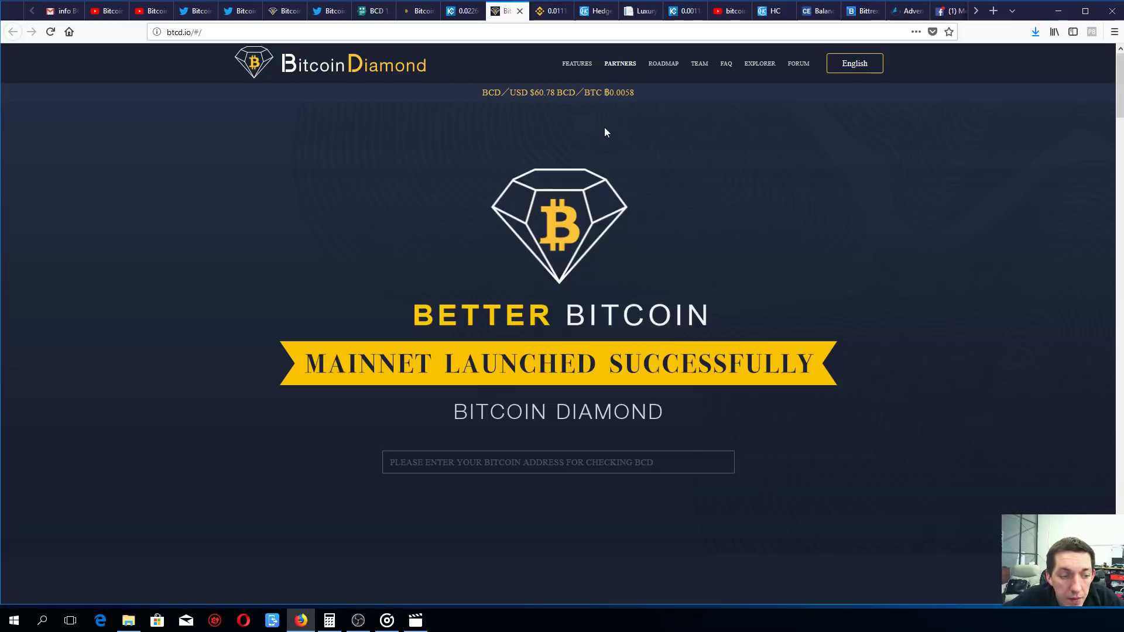
scroll(632, 188, down, 6)
scroll(633, 189, down, 5)
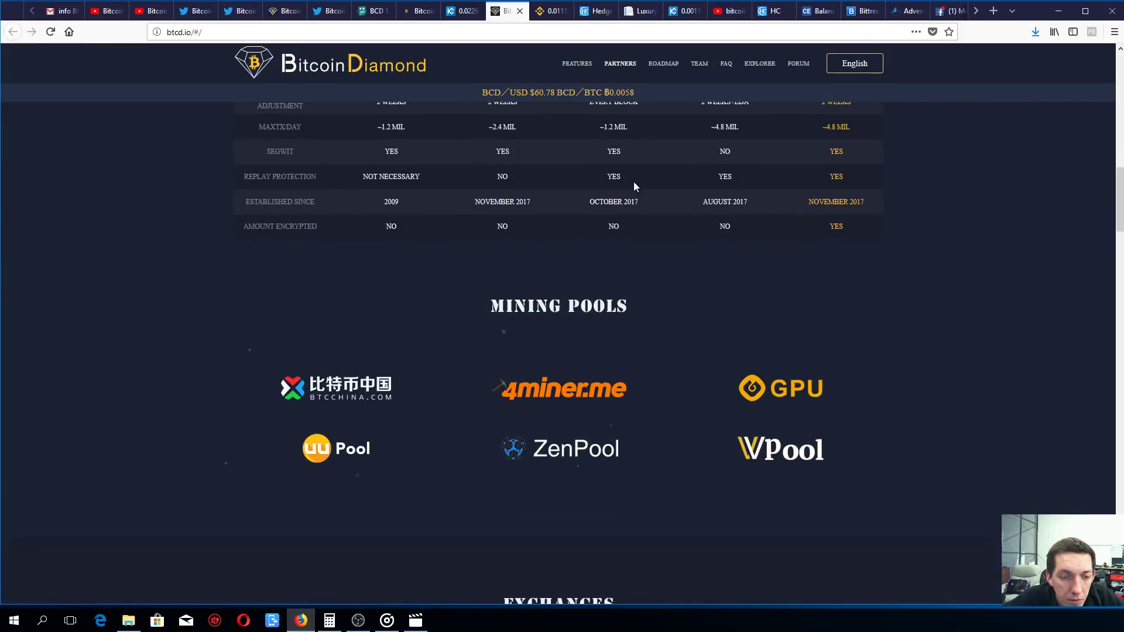
scroll(633, 182, down, 3)
scroll(634, 182, down, 5)
scroll(635, 172, down, 5)
scroll(638, 175, down, 4)
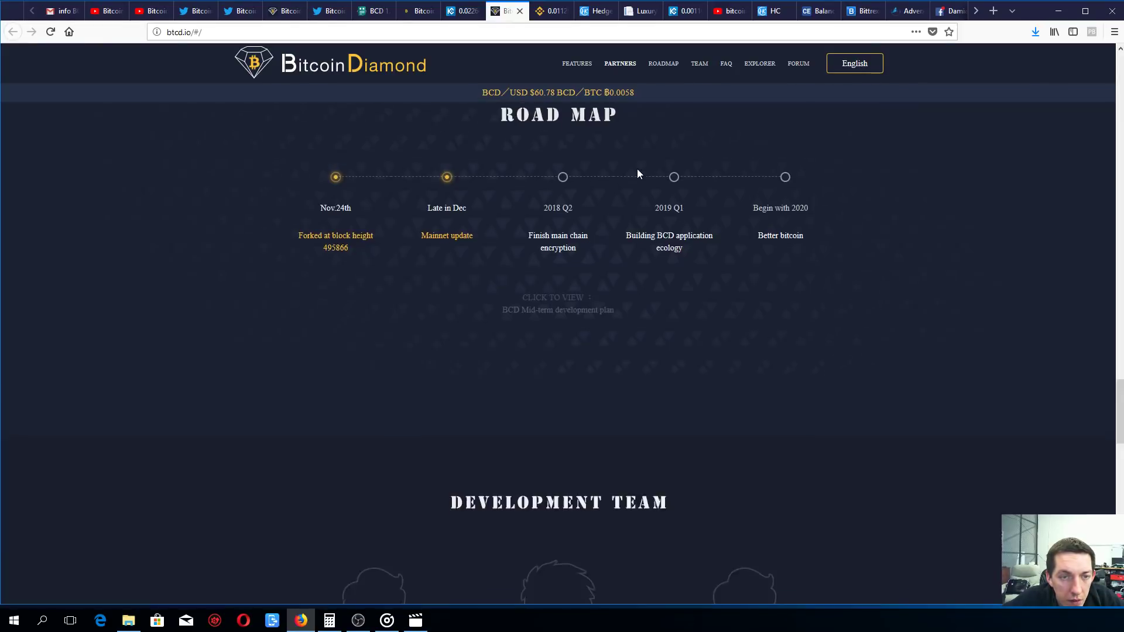
click(627, 65)
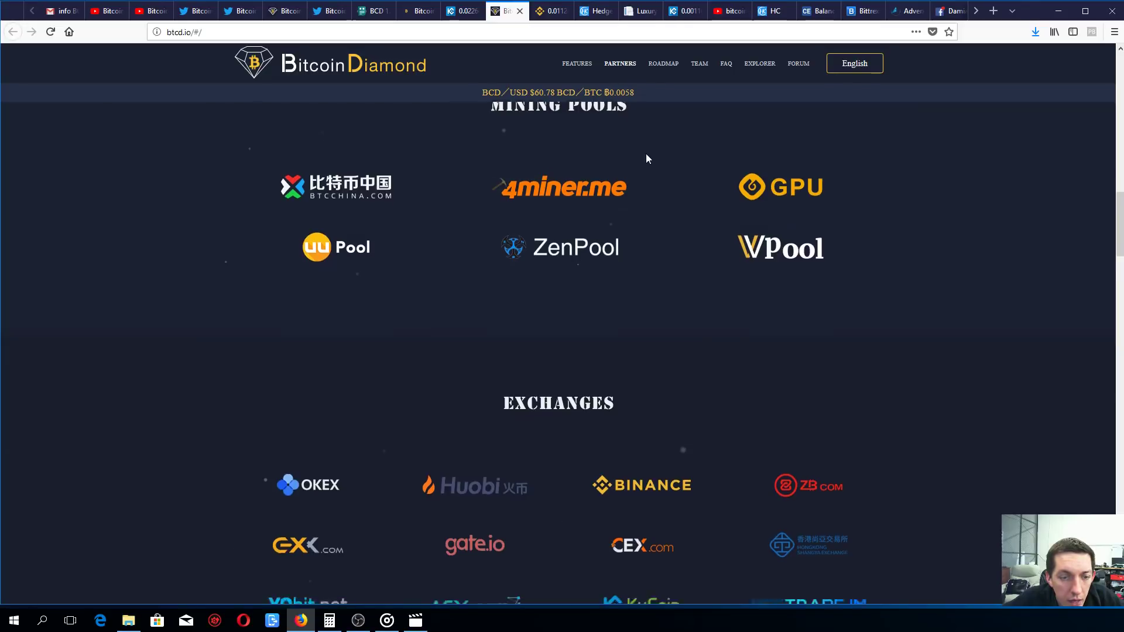
scroll(648, 154, down, 5)
scroll(647, 153, down, 5)
scroll(647, 153, down, 3)
scroll(647, 153, down, 5)
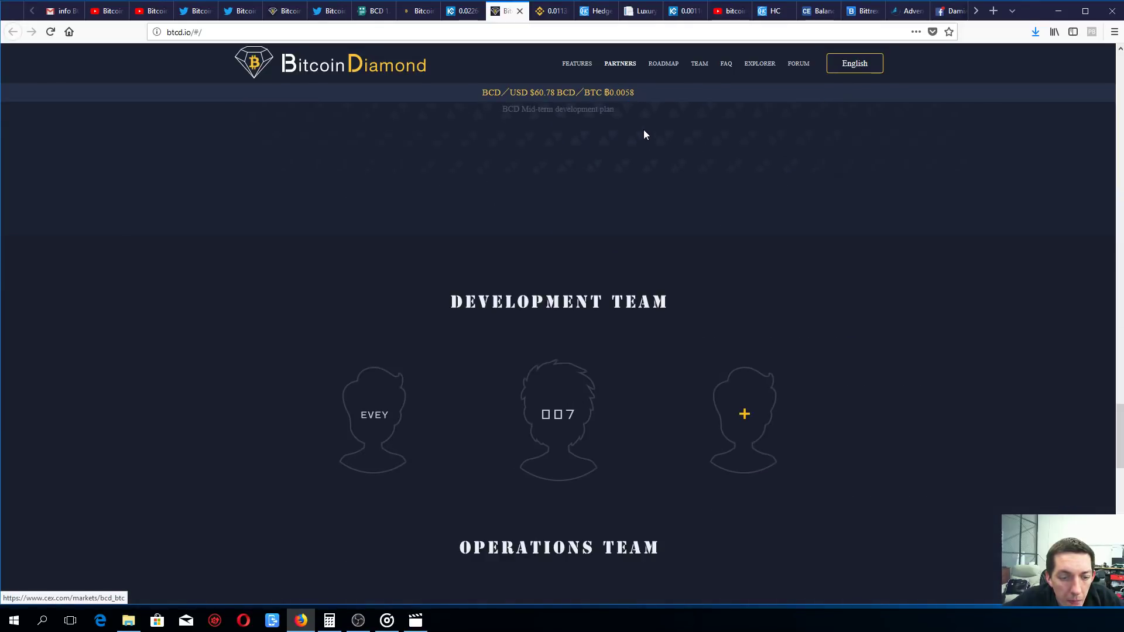
scroll(644, 128, down, 2)
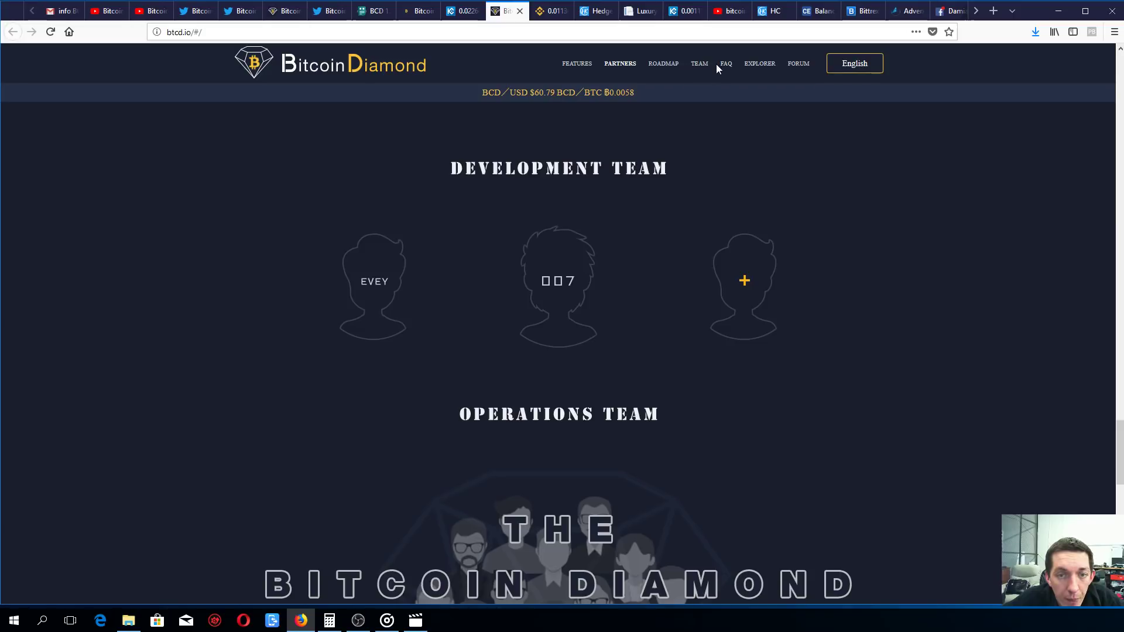
click(801, 64)
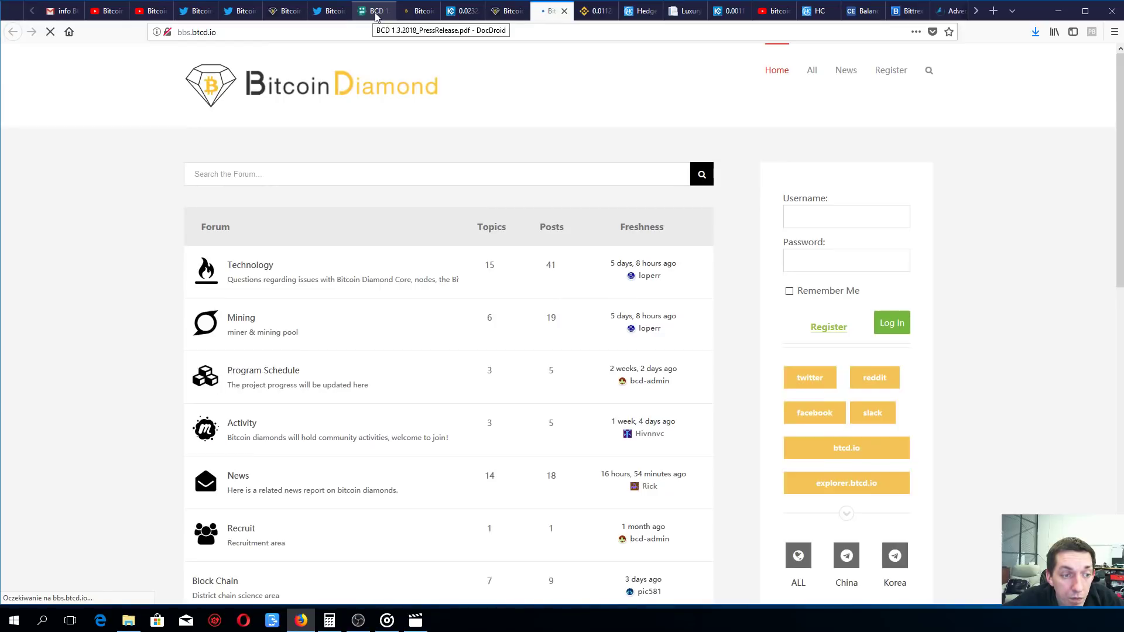
scroll(504, 193, down, 3)
scroll(439, 132, down, 2)
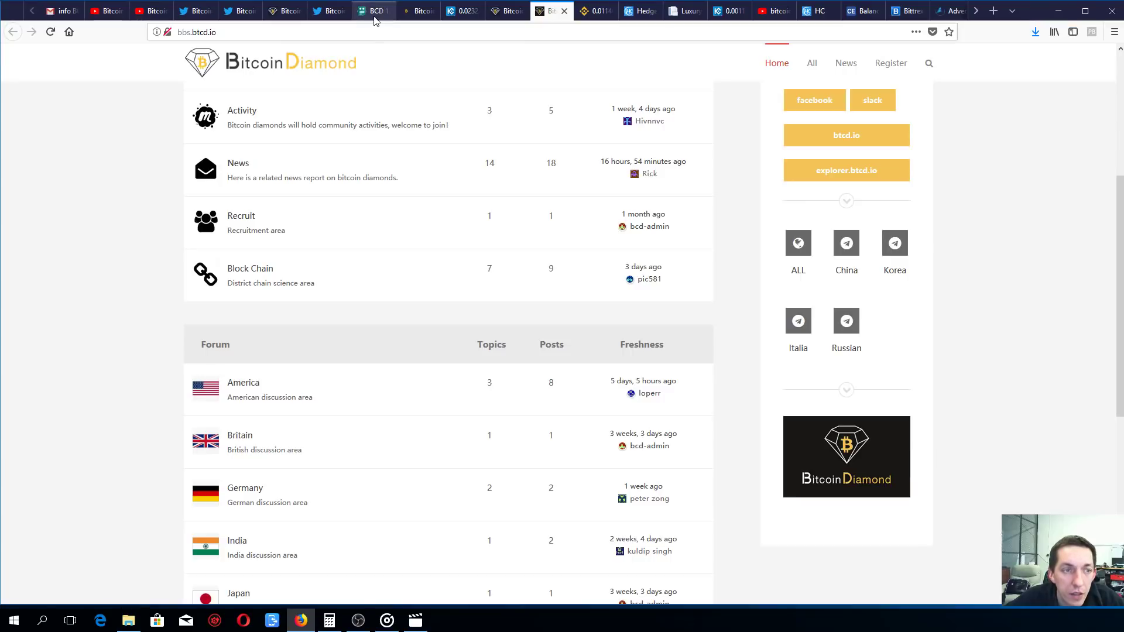
scroll(419, 154, up, 6)
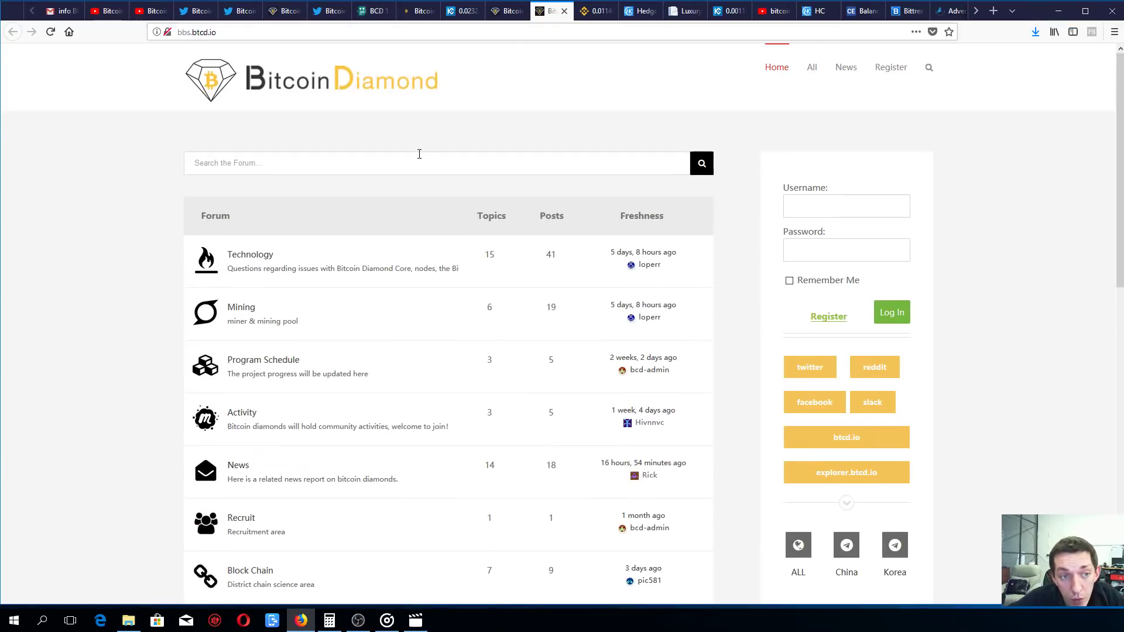
Step: Switch to the CoinMarketCap tab showing Bitcoin Diamond's markets table
click(419, 13)
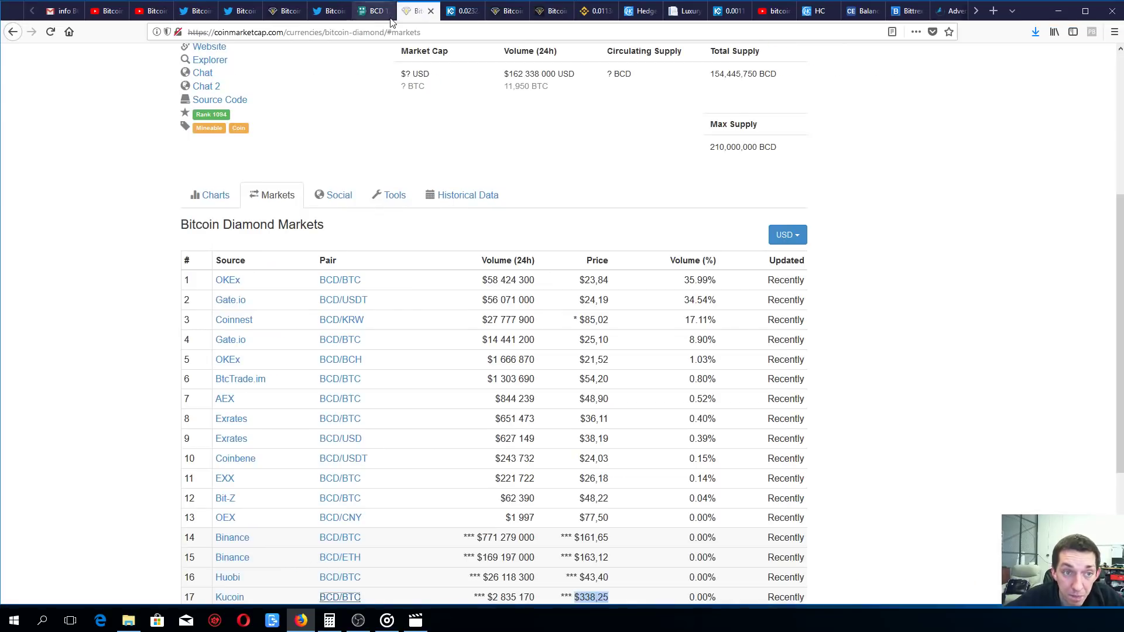
scroll(376, 195, up, 5)
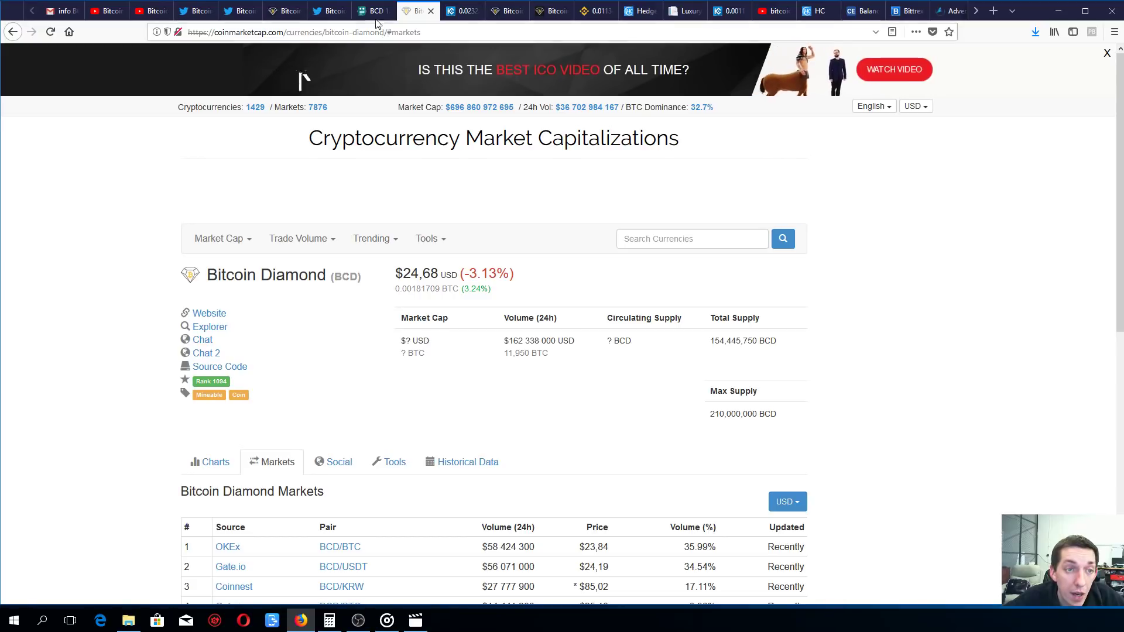
scroll(481, 265, down, 5)
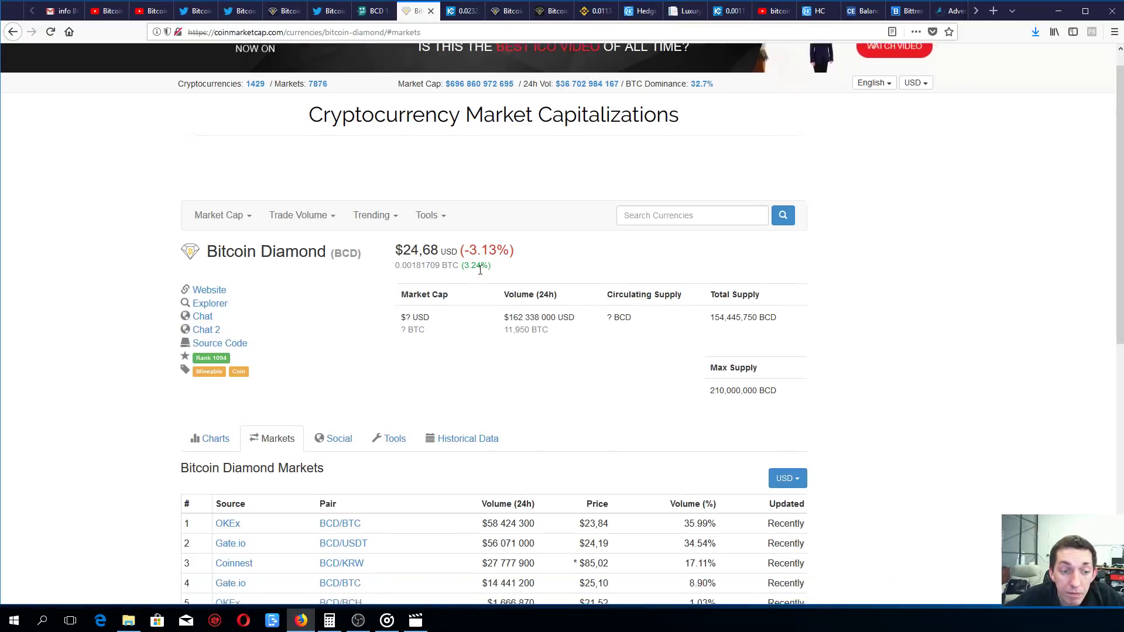
scroll(482, 265, down, 6)
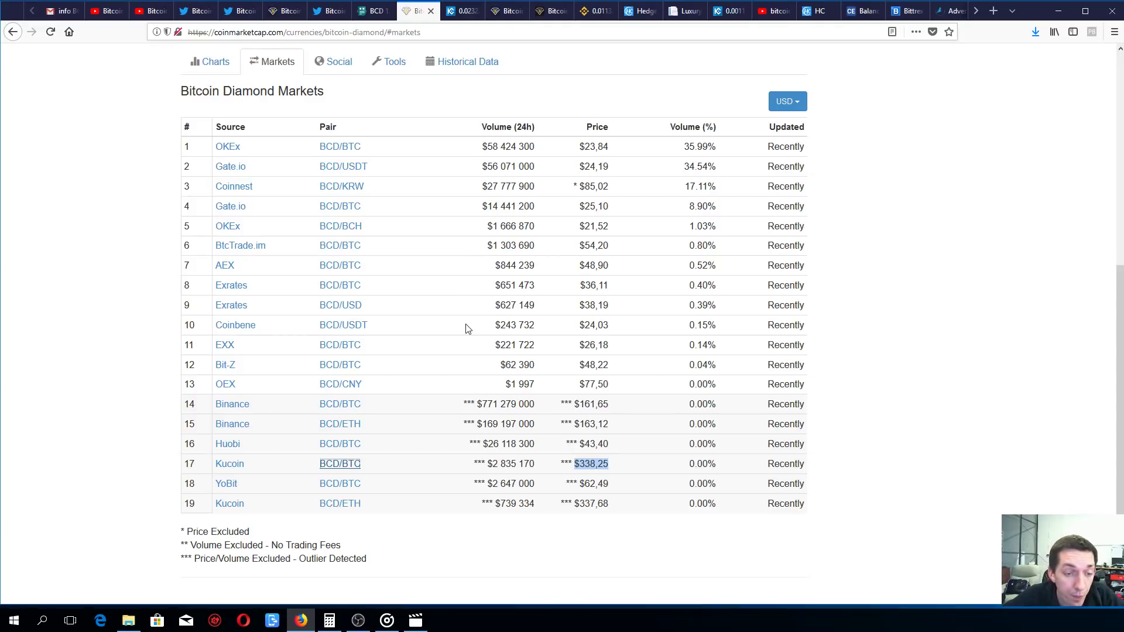
scroll(475, 329, up, 2)
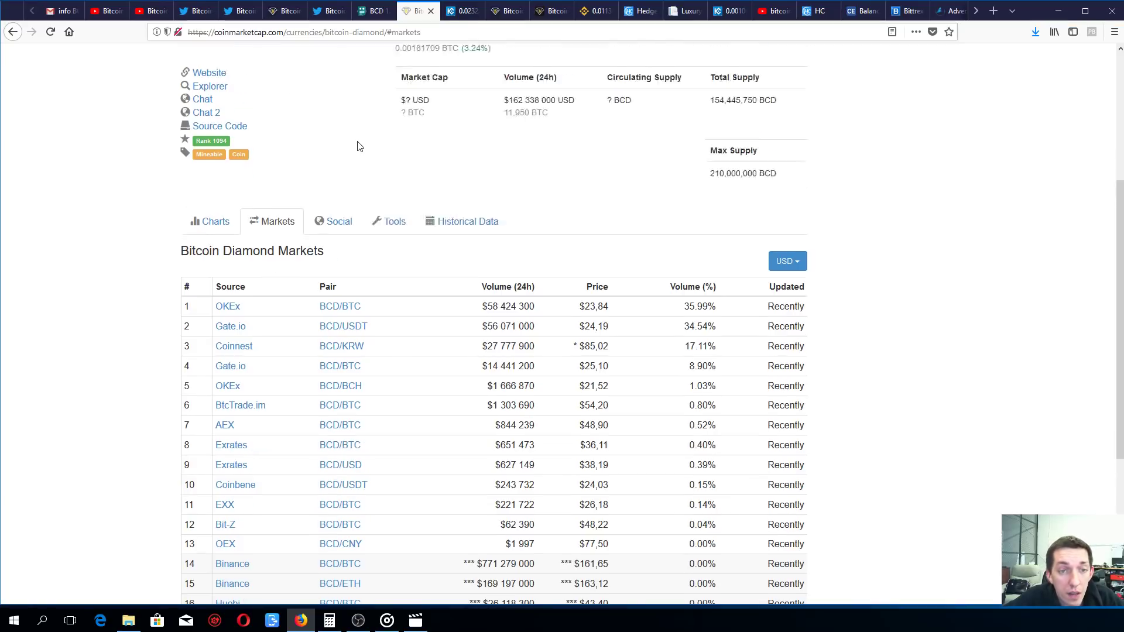
scroll(356, 145, up, 5)
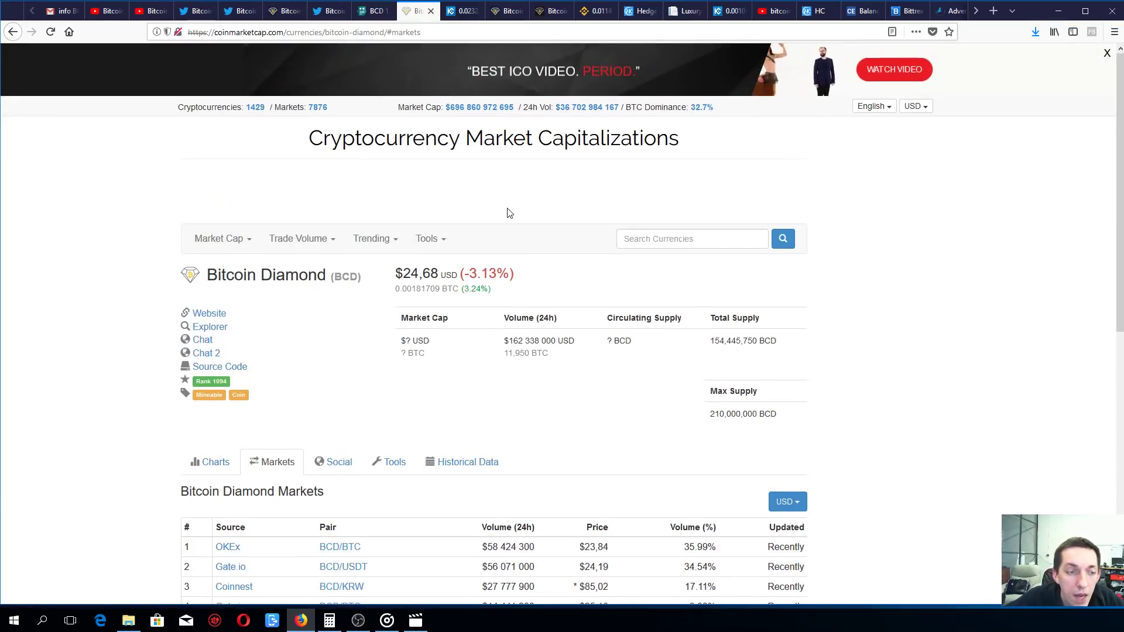
scroll(504, 232, down, 3)
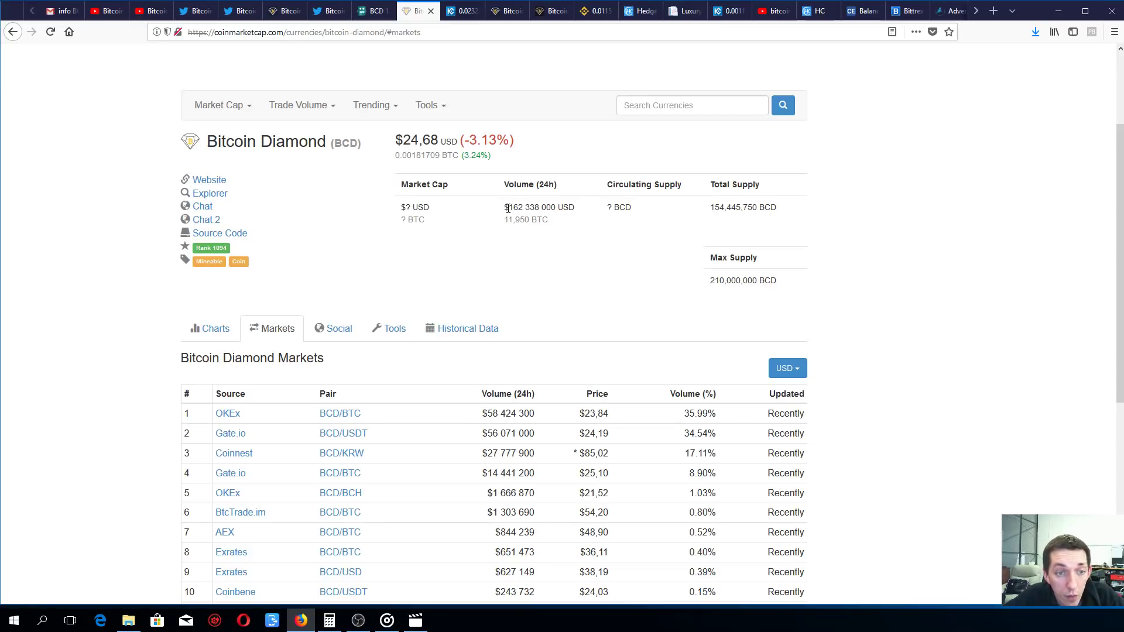
scroll(506, 209, up, 3)
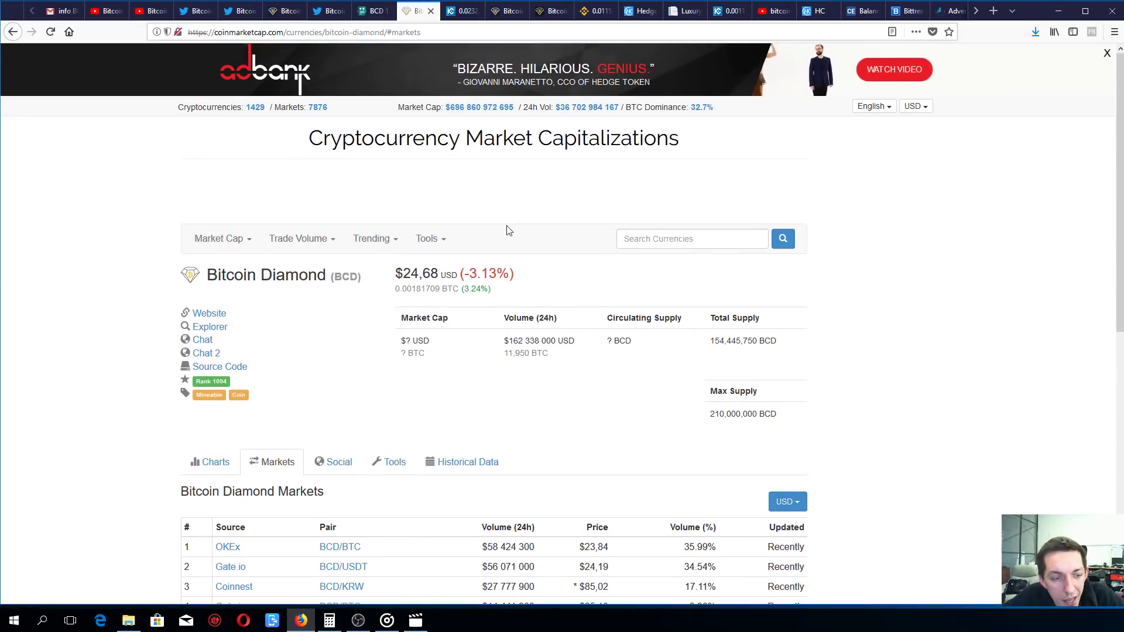
Step: Use Alt+Tab to bring the OBS Studio window forward
key(alt+Tab)
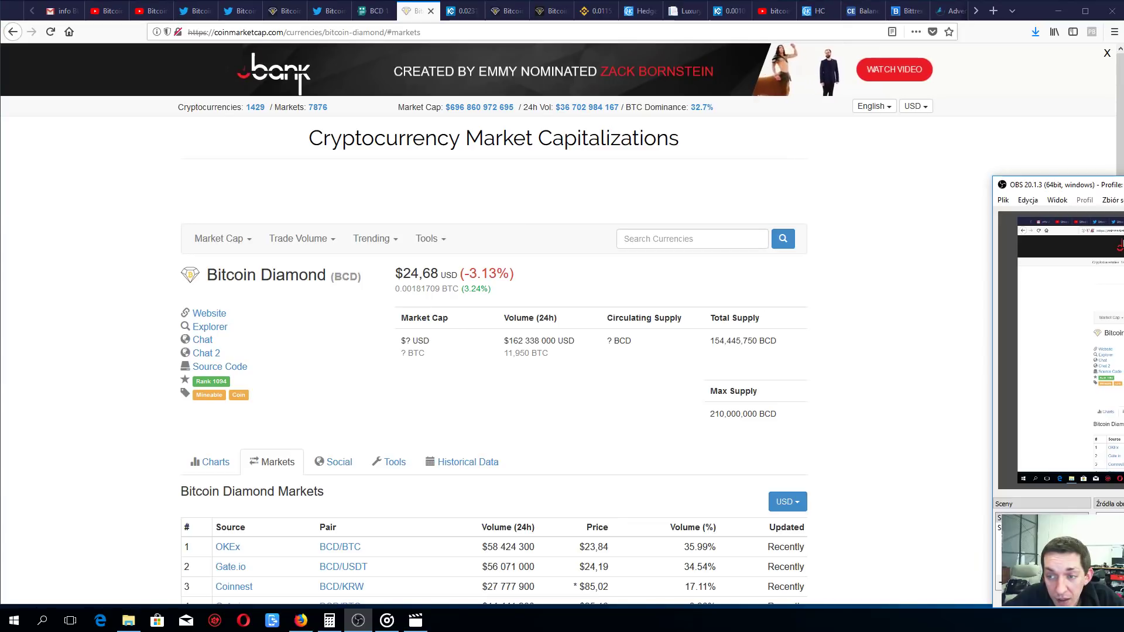
Step: Drag the OBS Studio window up and to the left
drag(1115, 248, 1051, 220)
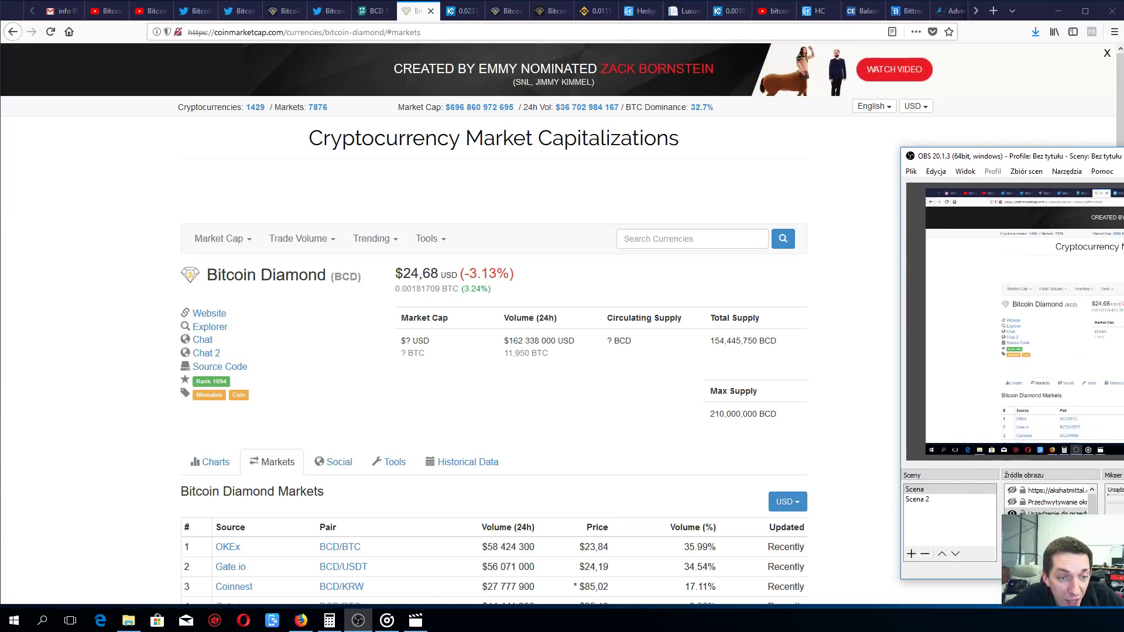